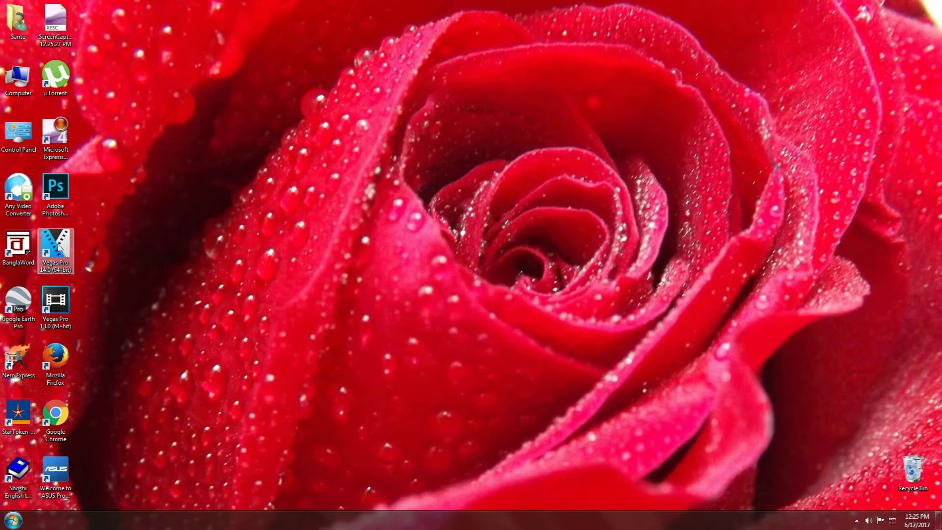
# Start Vegas Pro 14.0 and open the relaxing music and nature sounds video from the vdo dance folder on New Volume (F:).
pyautogui.doubleClick(59, 247)
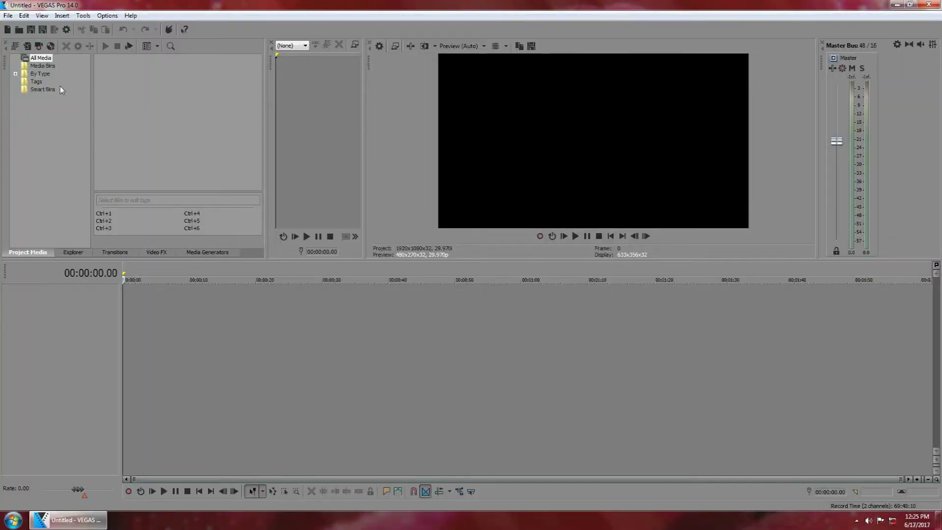
pyautogui.click(7, 15)
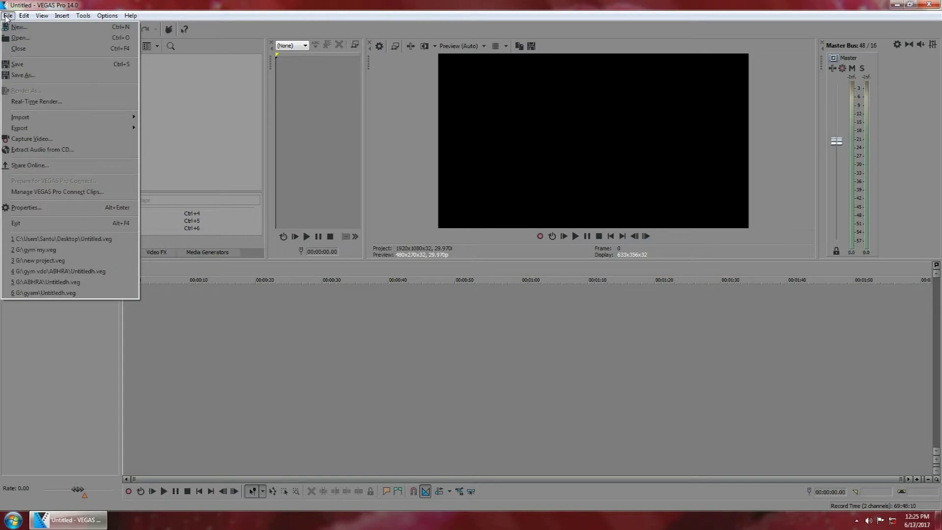
pyautogui.click(23, 37)
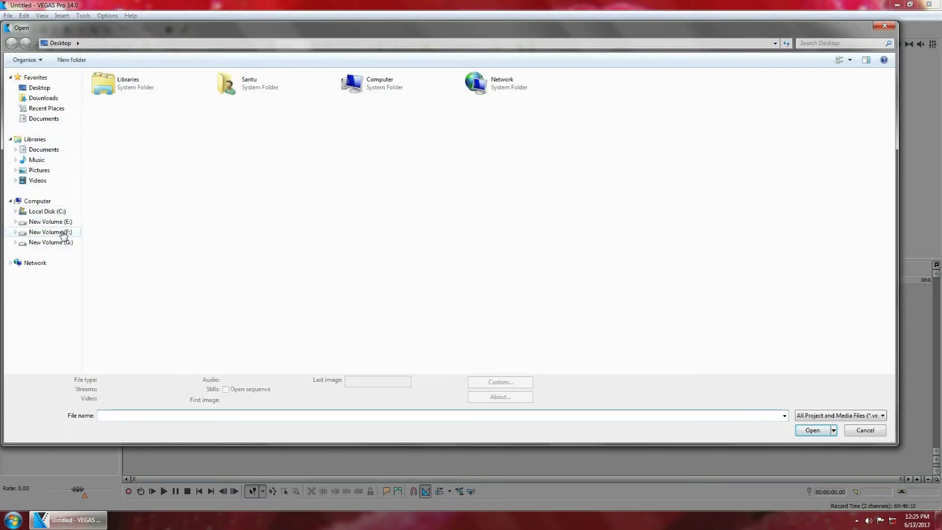
pyautogui.click(64, 233)
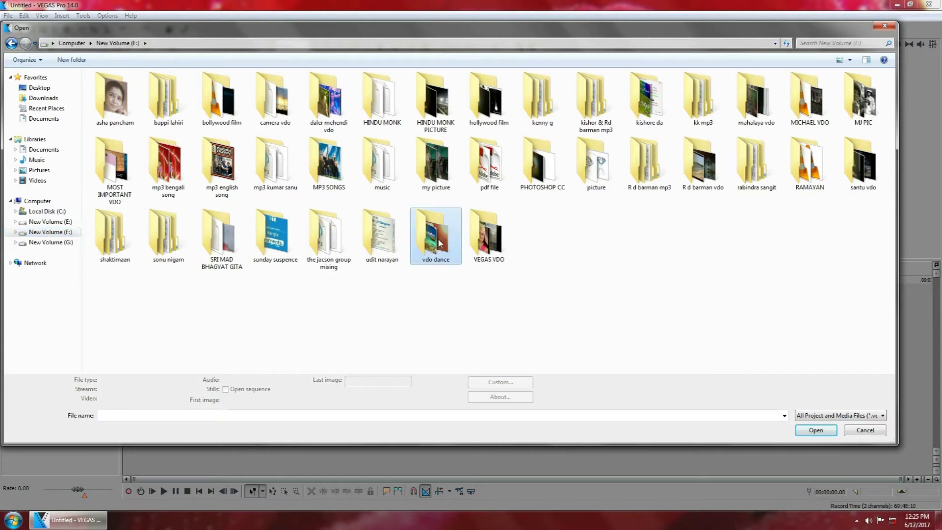
pyautogui.doubleClick(440, 243)
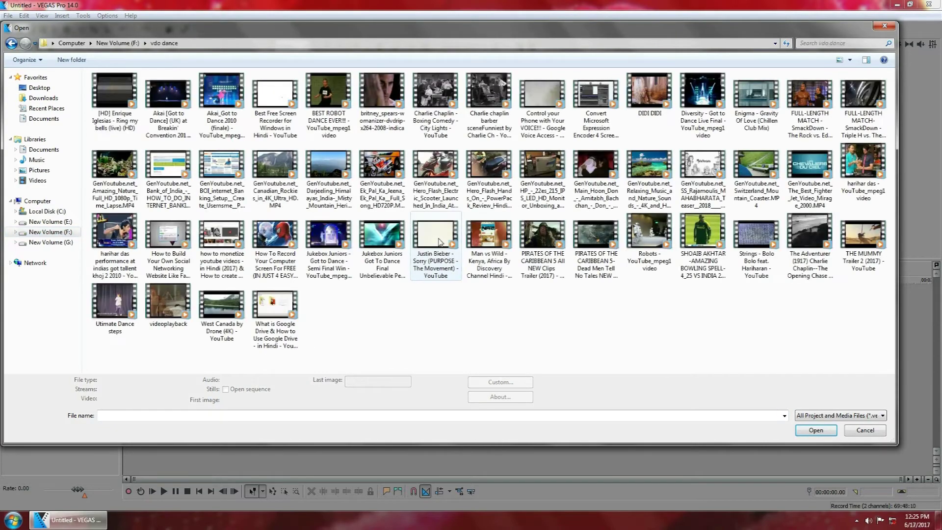
pyautogui.click(661, 167)
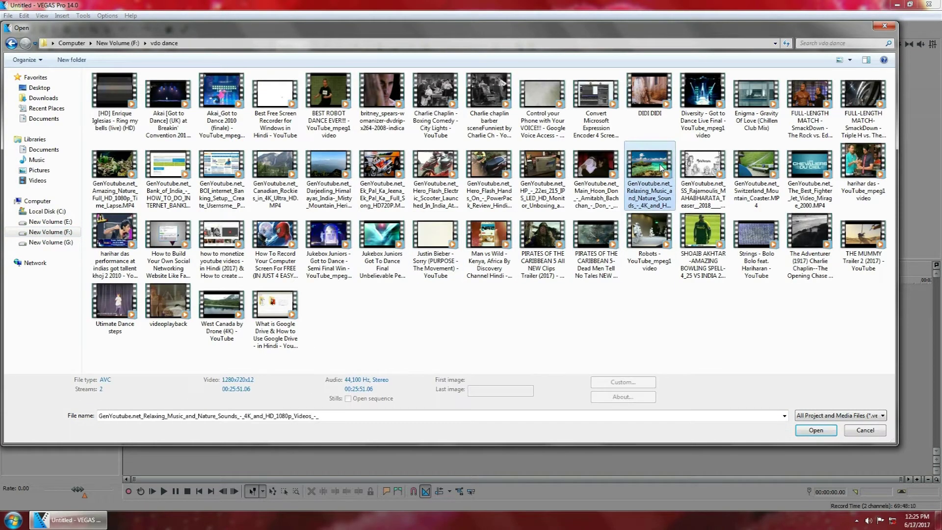
pyautogui.click(816, 430)
pyautogui.click(547, 368)
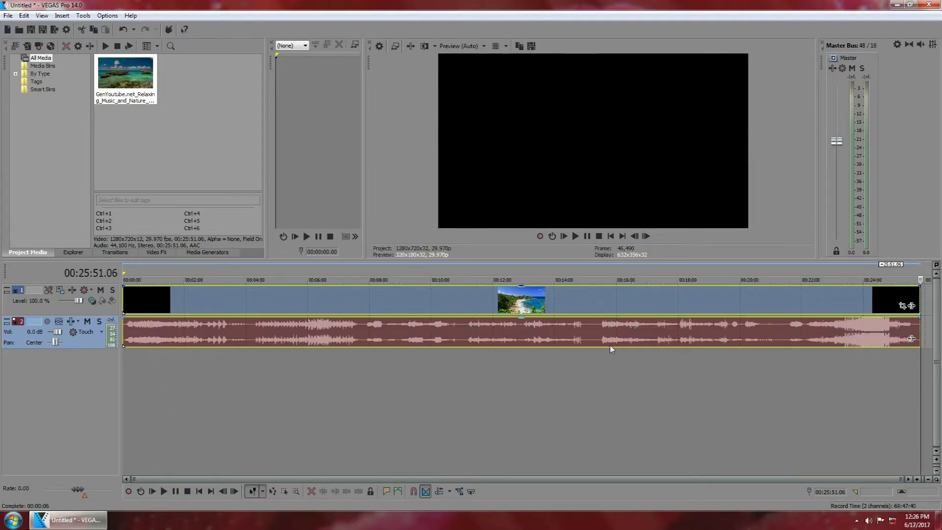
# Play the opened video from several points along the timeline to check its picture and sound.
pyautogui.click(136, 361)
pyautogui.press('space')
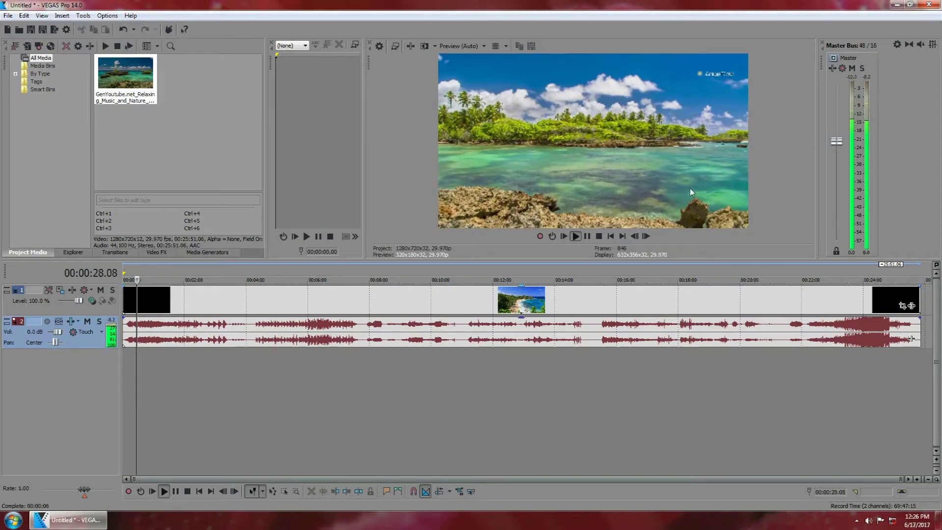
pyautogui.click(285, 334)
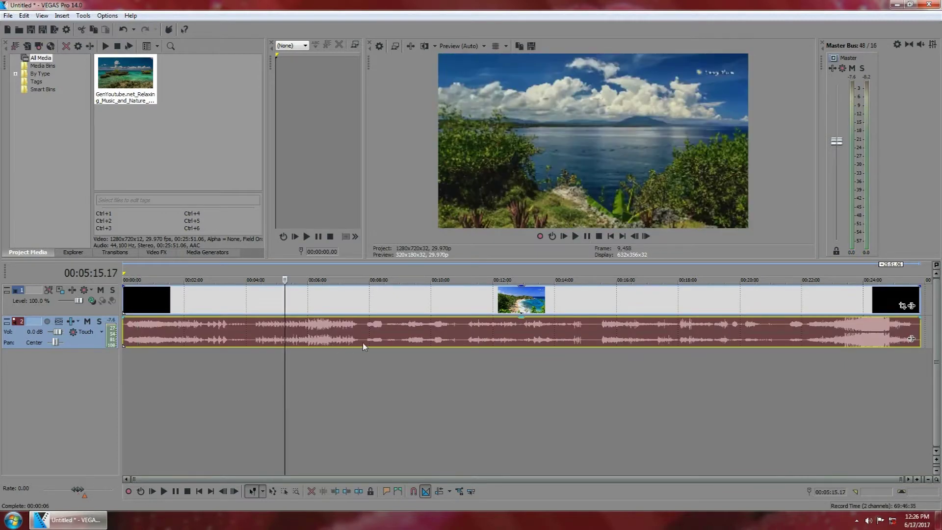
pyautogui.click(462, 336)
pyautogui.press('space')
pyautogui.click(597, 336)
pyautogui.press('space')
pyautogui.click(740, 329)
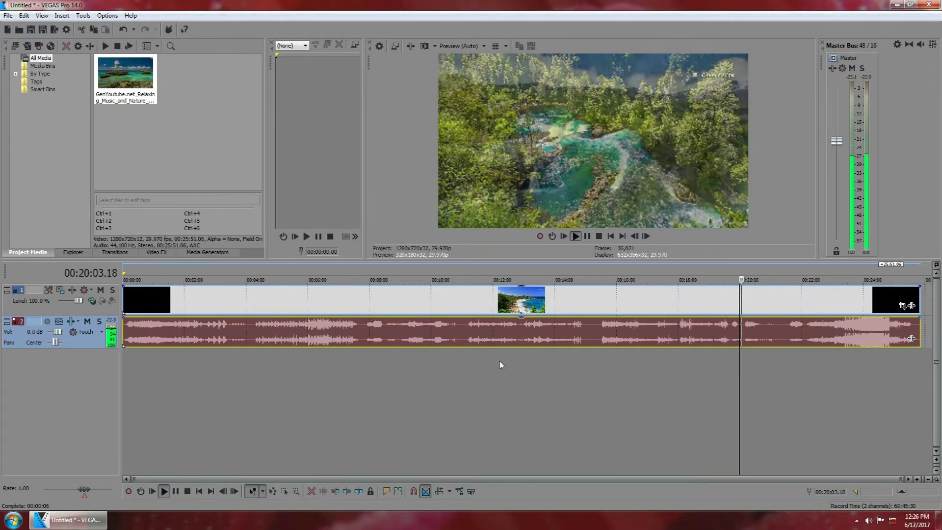
pyautogui.click(211, 358)
pyautogui.press('space')
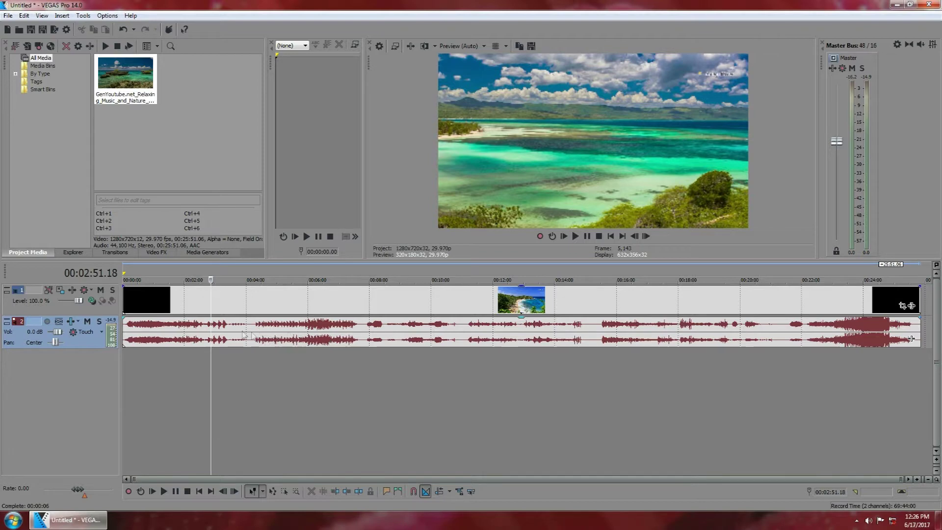
# Mute the audio track, play the timeline from about 7:15, and unmute the track.
pyautogui.click(88, 322)
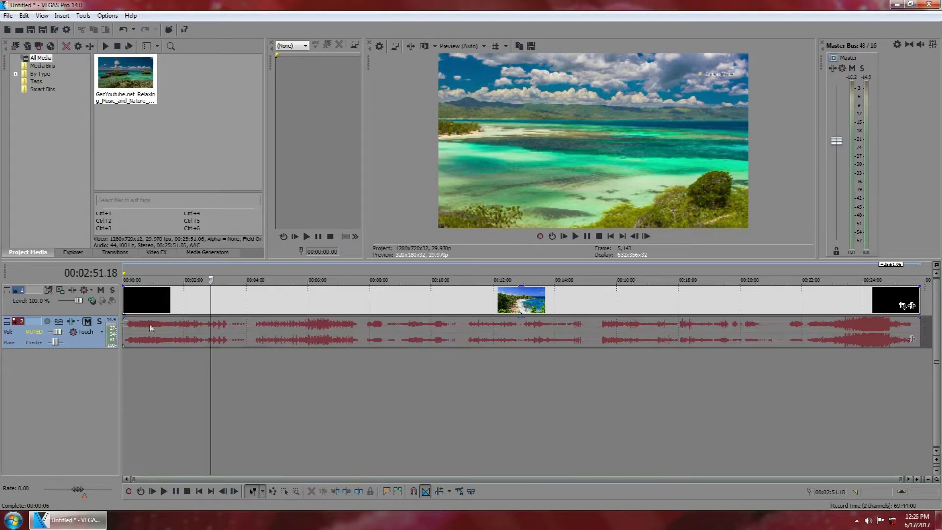
pyautogui.click(346, 337)
pyautogui.press('space')
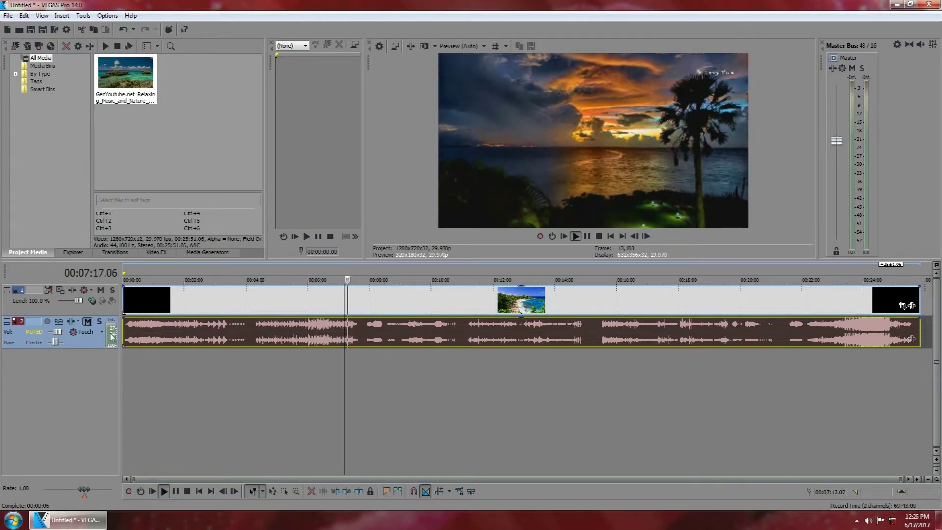
pyautogui.click(87, 321)
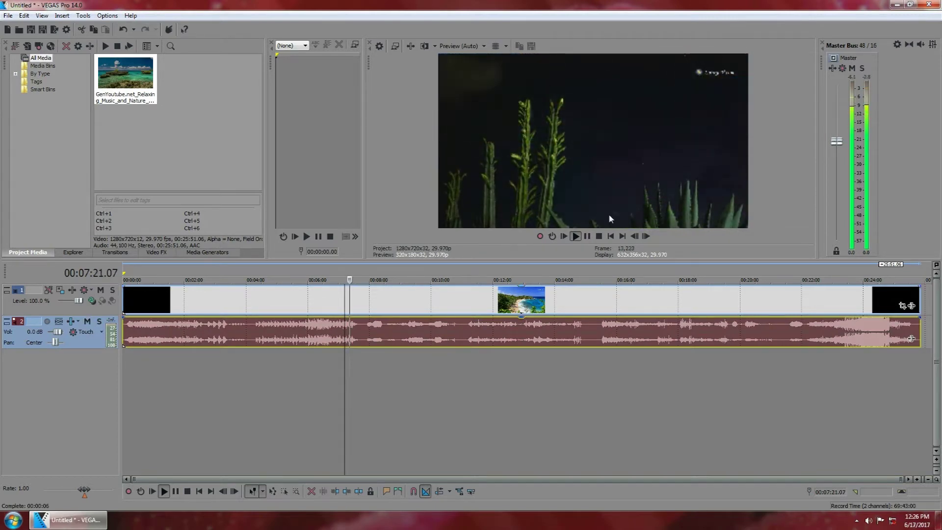
# Raise the master bus volume and play the clip from about 9:05 to hear the louder sound.
pyautogui.moveTo(838, 142); pyautogui.dragTo(840, 97)
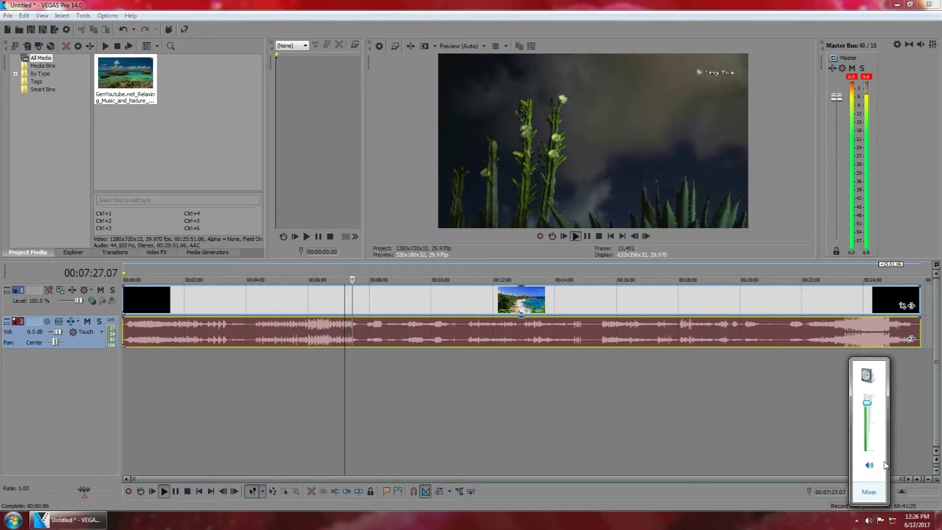
pyautogui.click(354, 409)
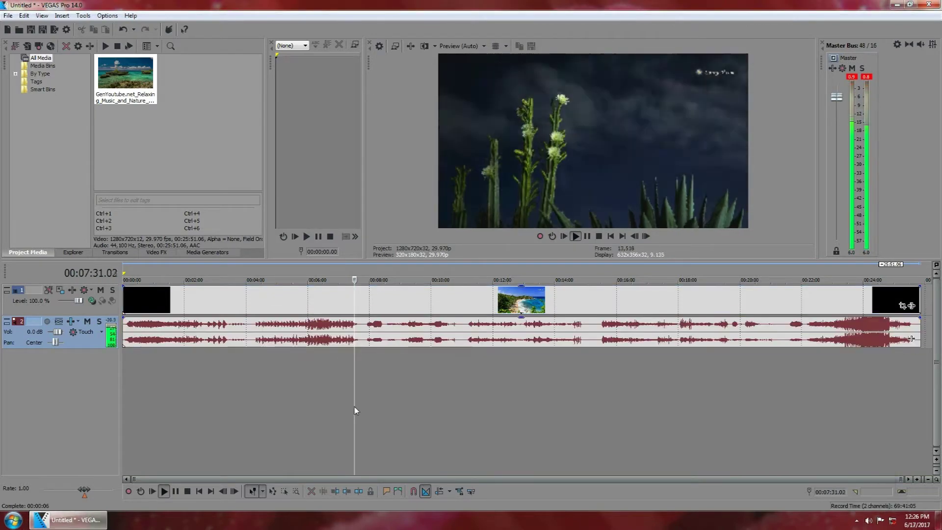
pyautogui.click(403, 389)
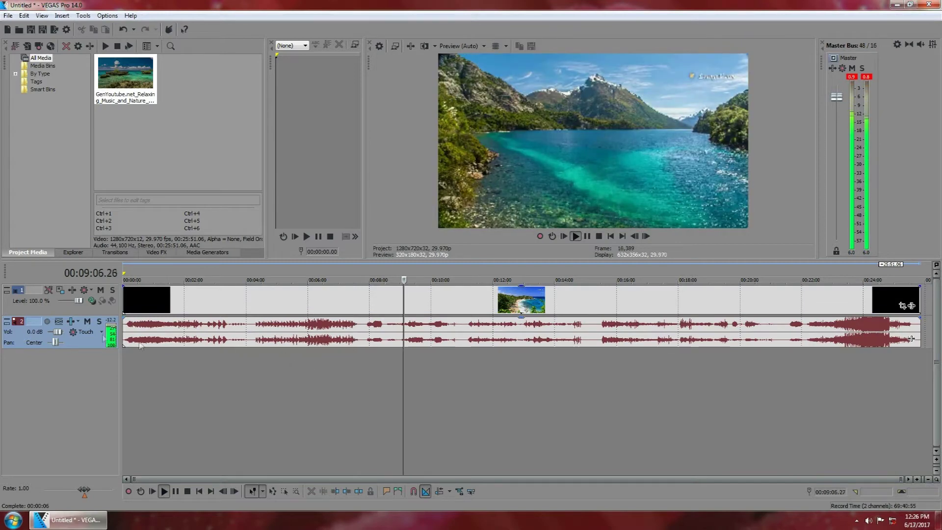
pyautogui.press('space')
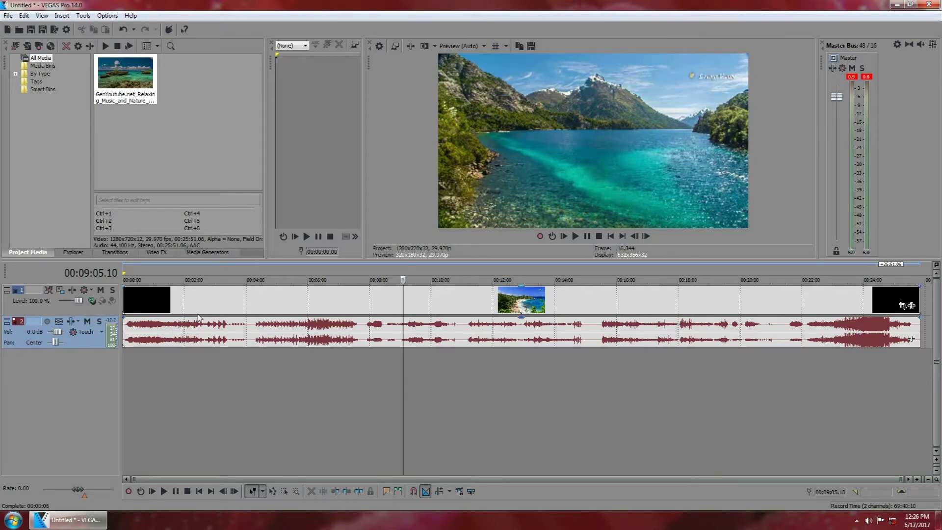
# Delete the video's original audio event from the audio track, keeping the picture.
pyautogui.click(242, 332)
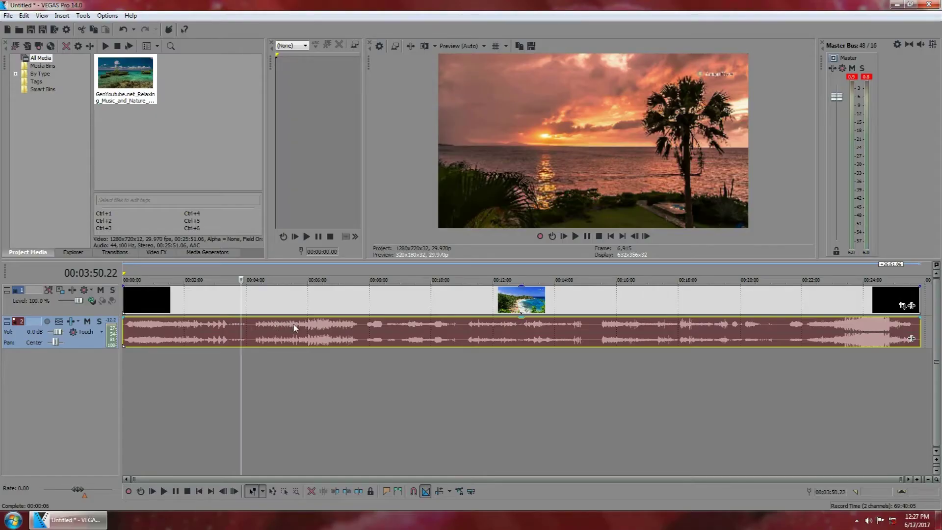
pyautogui.rightClick(294, 328)
pyautogui.click(313, 312)
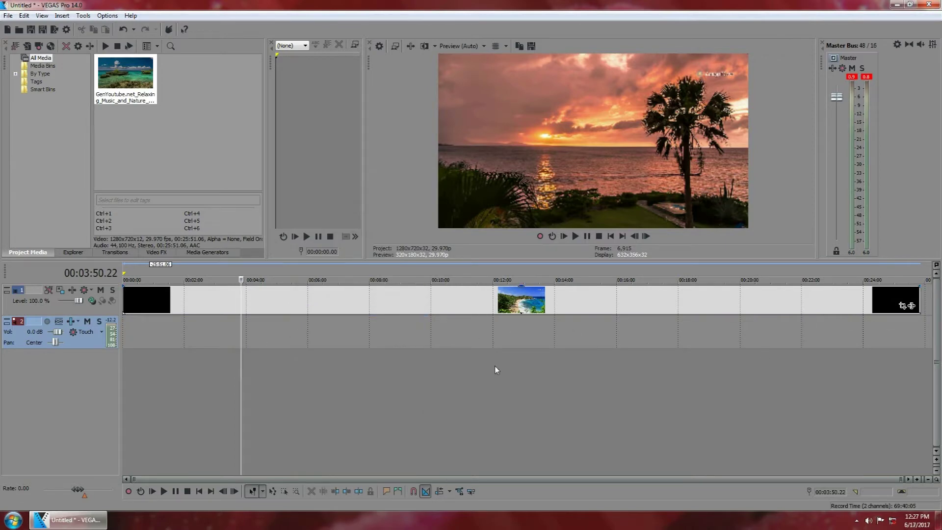
# Play the video without its sound from about 2:12 and about 8:43.
pyautogui.click(190, 301)
pyautogui.press('space')
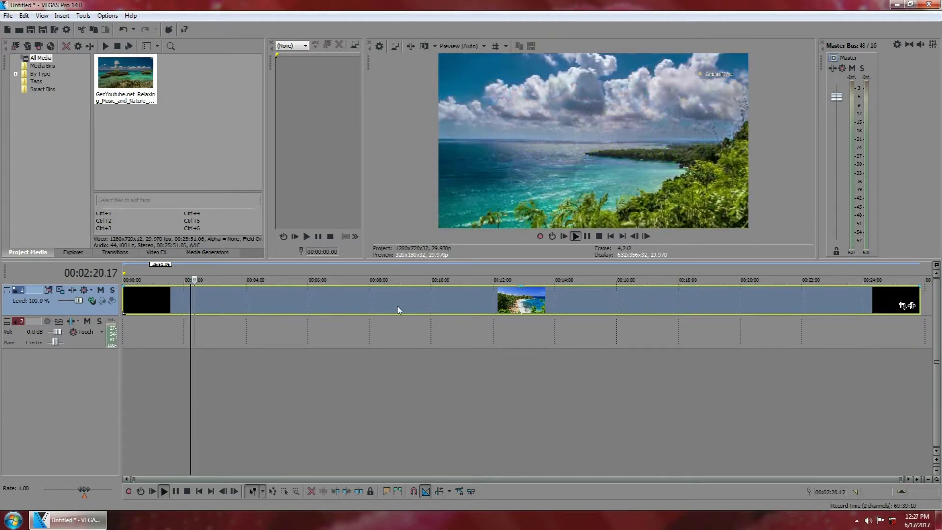
pyautogui.press('space')
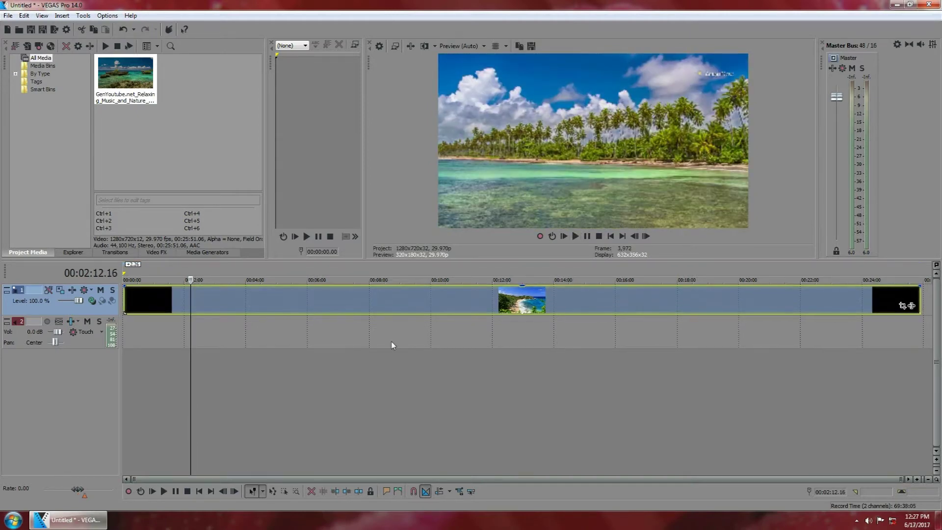
pyautogui.click(391, 342)
pyautogui.press('space')
pyautogui.press('space')
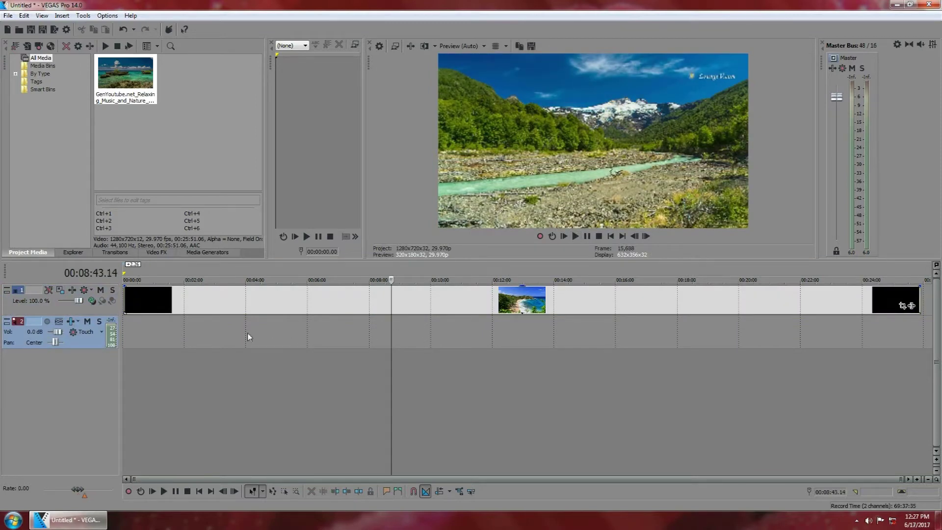
# Add the song "09.You can win if you want" from the mp3 english song folder's 03.Modern Talking subfolder at 00:08:43.14.
pyautogui.click(8, 16)
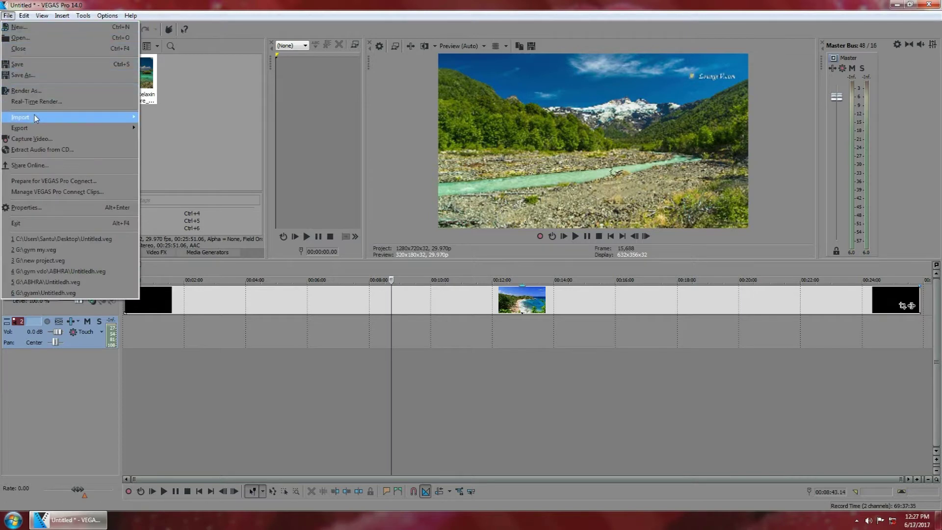
pyautogui.click(31, 37)
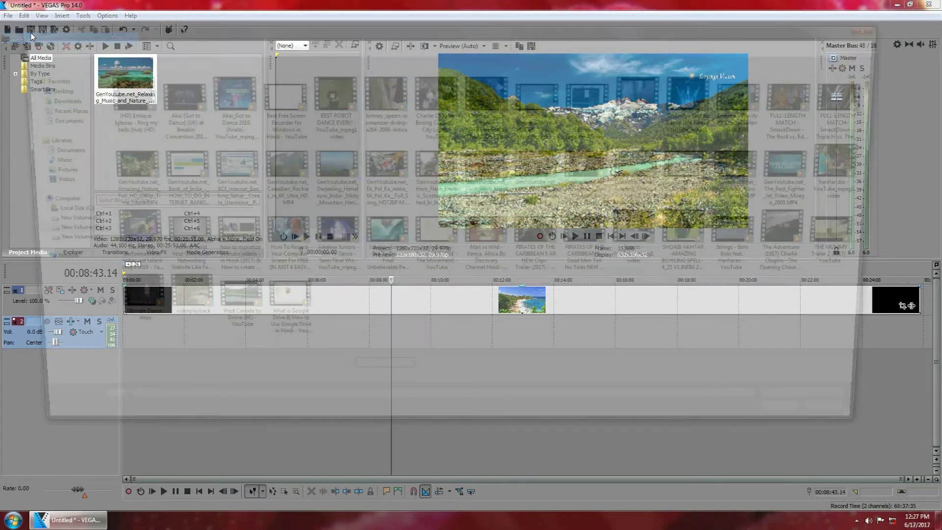
pyautogui.click(63, 232)
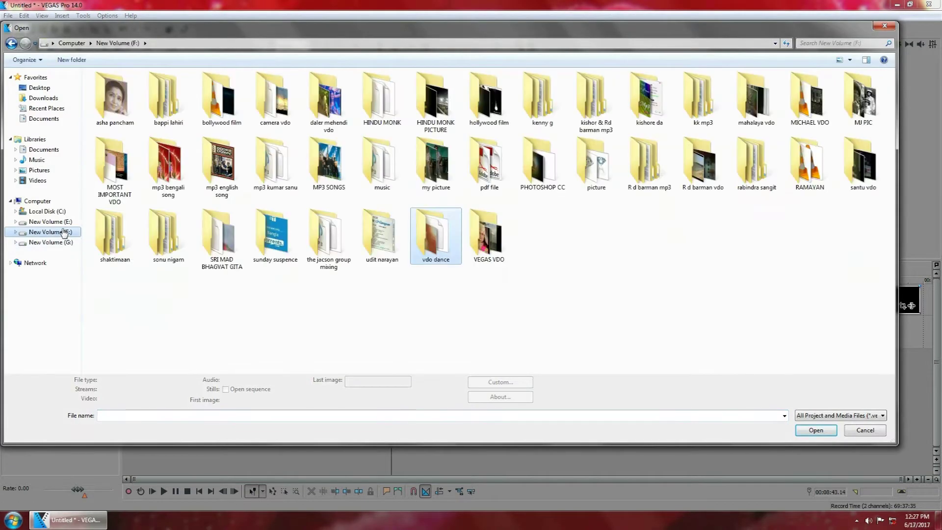
pyautogui.doubleClick(224, 171)
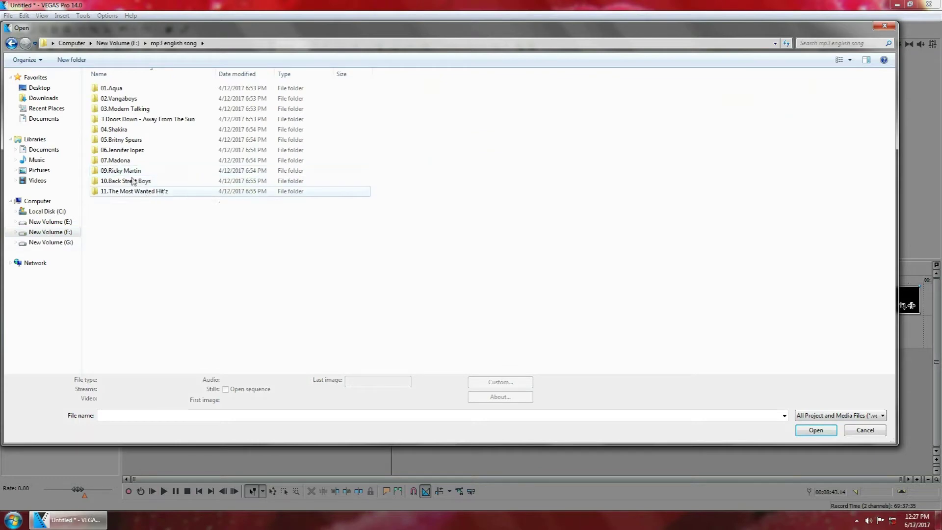
pyautogui.doubleClick(145, 108)
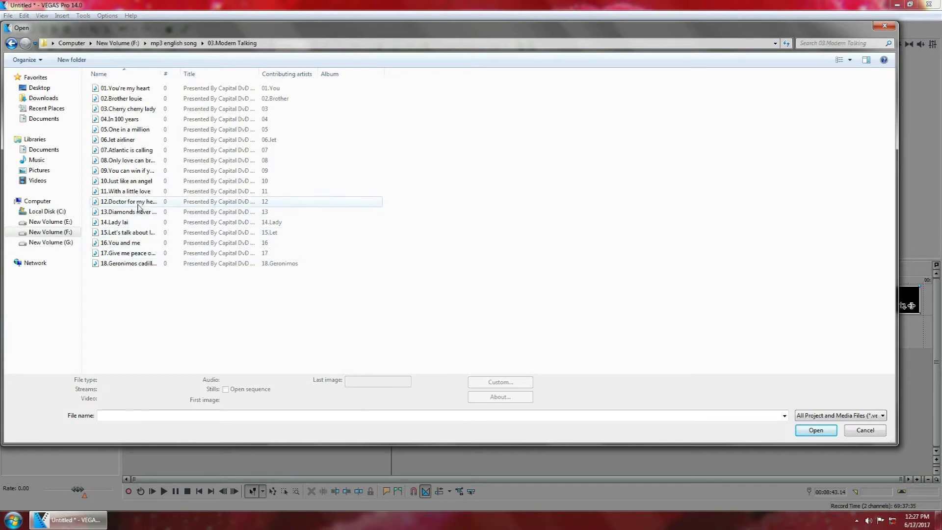
pyautogui.click(140, 172)
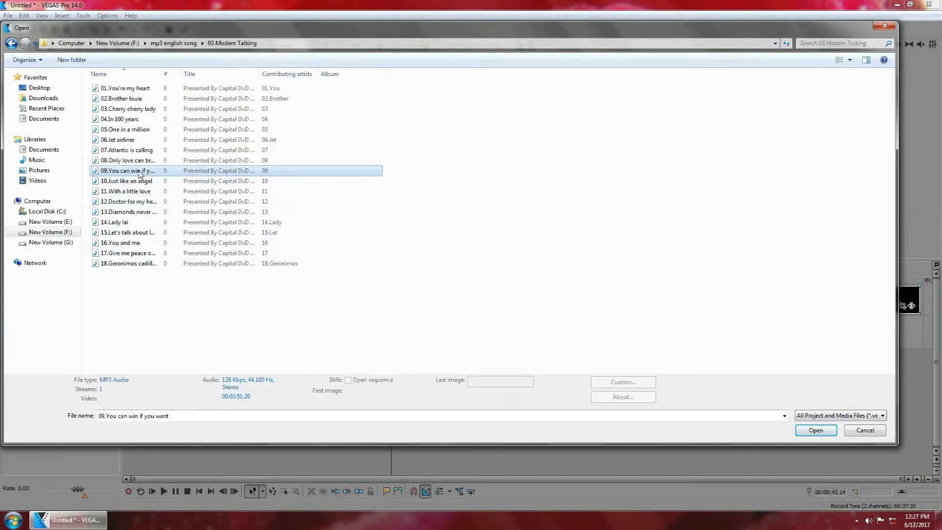
pyautogui.click(815, 432)
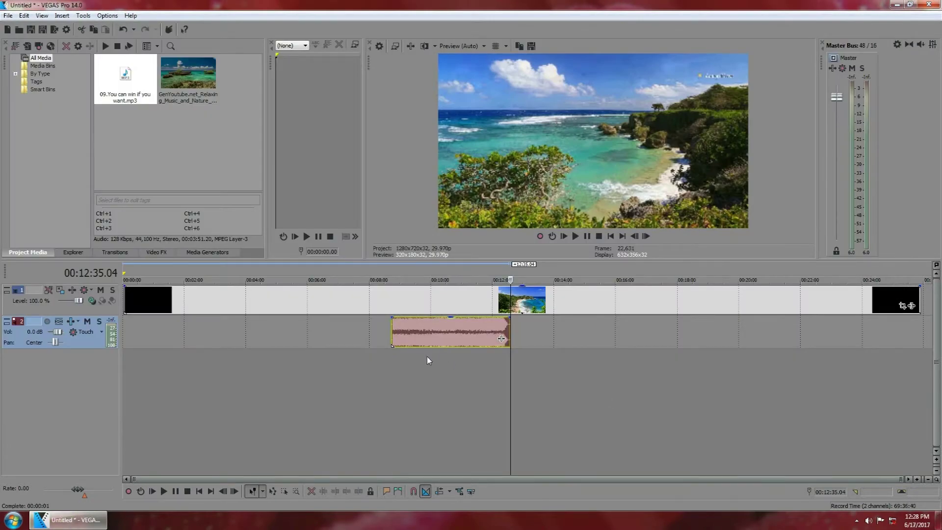
# Play the added song from its start and lower the master bus volume.
pyautogui.click(393, 361)
pyautogui.press('space')
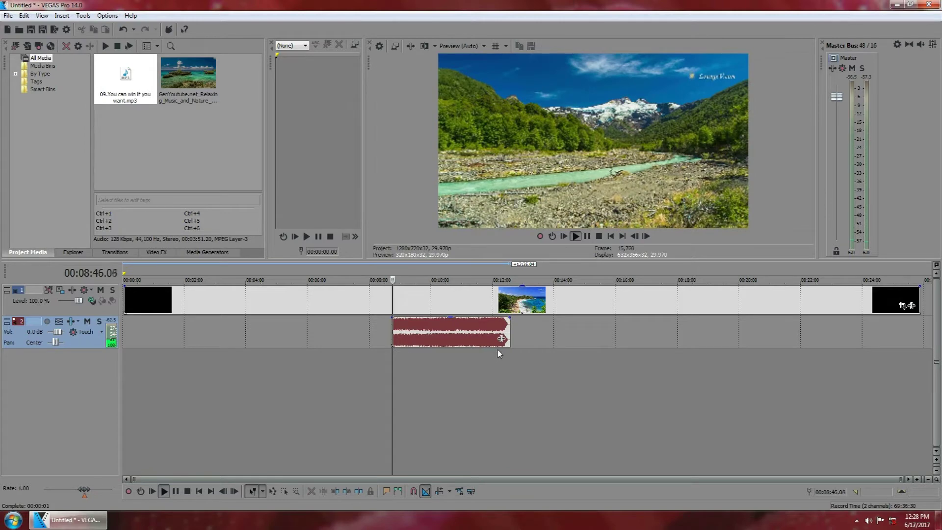
pyautogui.press('space')
pyautogui.moveTo(840, 101); pyautogui.dragTo(841, 138)
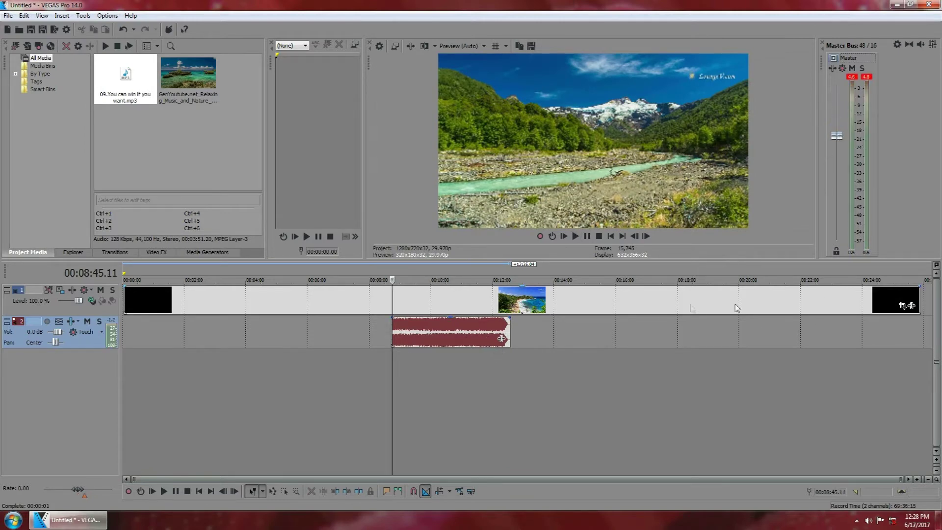
# Move the song to the very start of the audio track.
pyautogui.moveTo(439, 345); pyautogui.dragTo(163, 325)
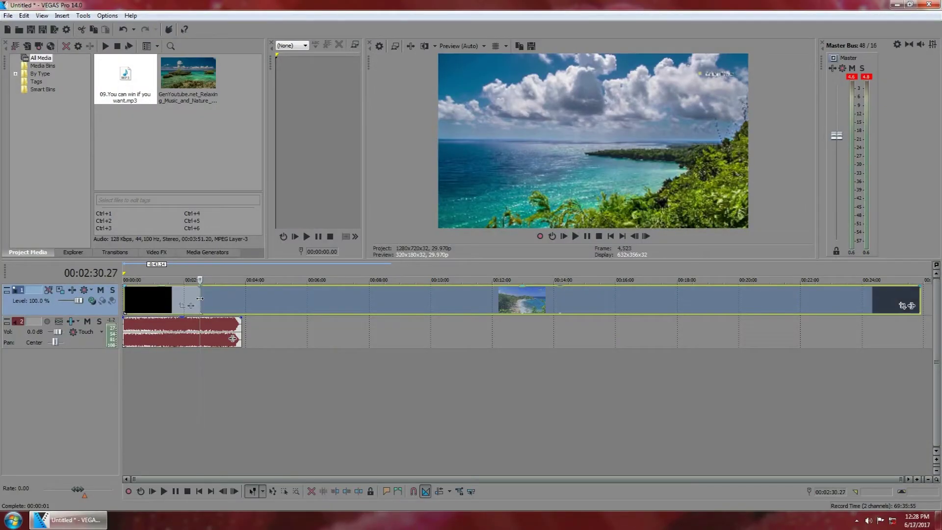
# Split the video at 00:02:30.27 and move the rear part so it starts at about 3:40 on the timeline.
pyautogui.press('s')
pyautogui.moveTo(220, 293); pyautogui.dragTo(333, 305)
# Split the rear video part at 00:11:04.24 and move the piece behind the cut to start at about 12:00.
pyautogui.click(333, 301)
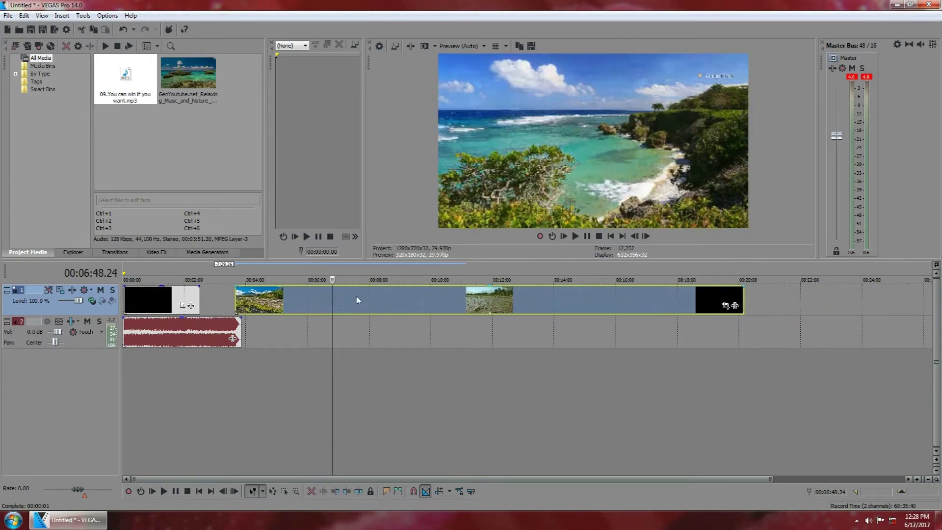
pyautogui.click(357, 299)
pyautogui.click(396, 300)
pyautogui.click(440, 299)
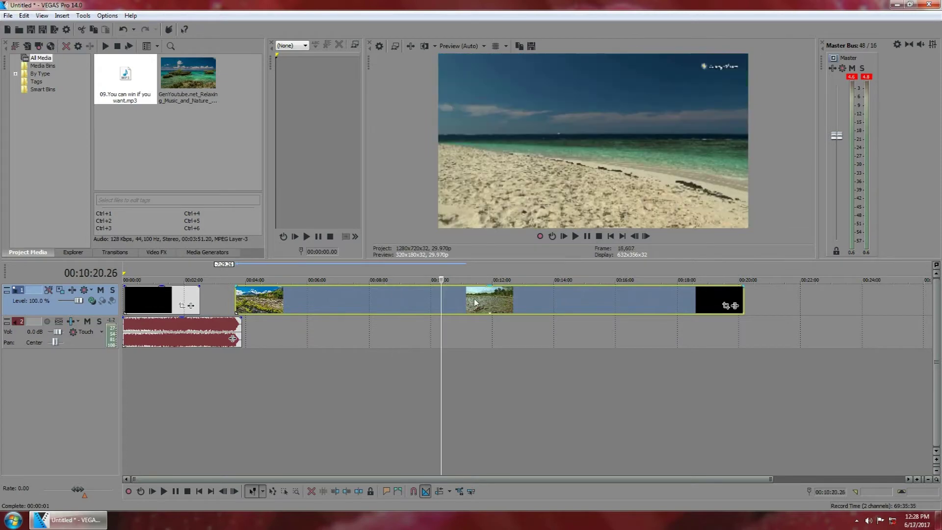
pyautogui.click(472, 303)
pyautogui.click(383, 298)
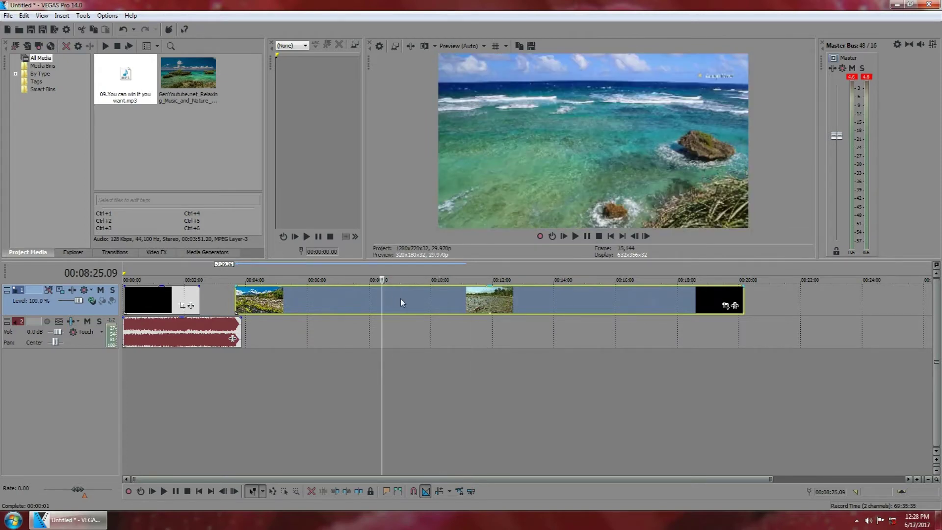
pyautogui.click(472, 301)
pyautogui.click(420, 299)
pyautogui.click(463, 301)
pyautogui.press('s')
pyautogui.moveTo(469, 302); pyautogui.dragTo(572, 301)
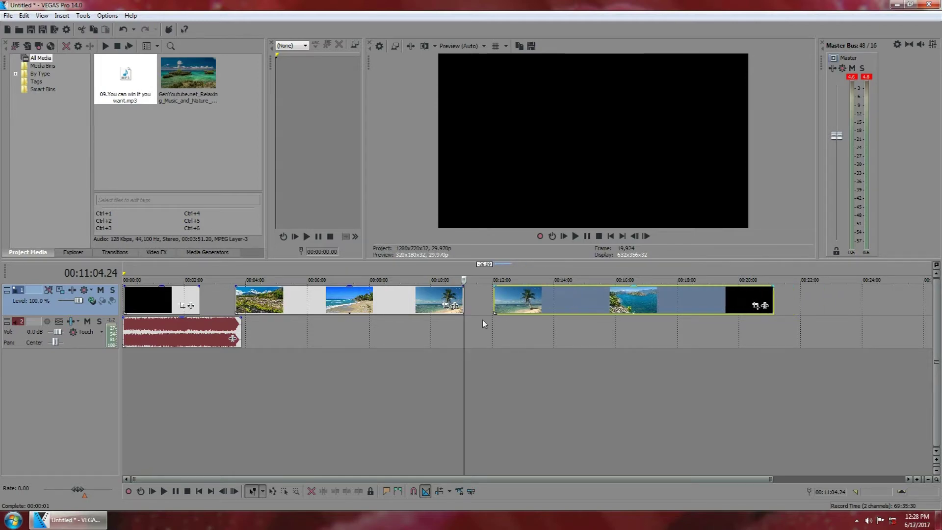
# Trim the end of the middle video part to leave about 25 seconds, and shorten the first part to end at about 1:20.
pyautogui.moveTo(461, 298); pyautogui.dragTo(296, 293)
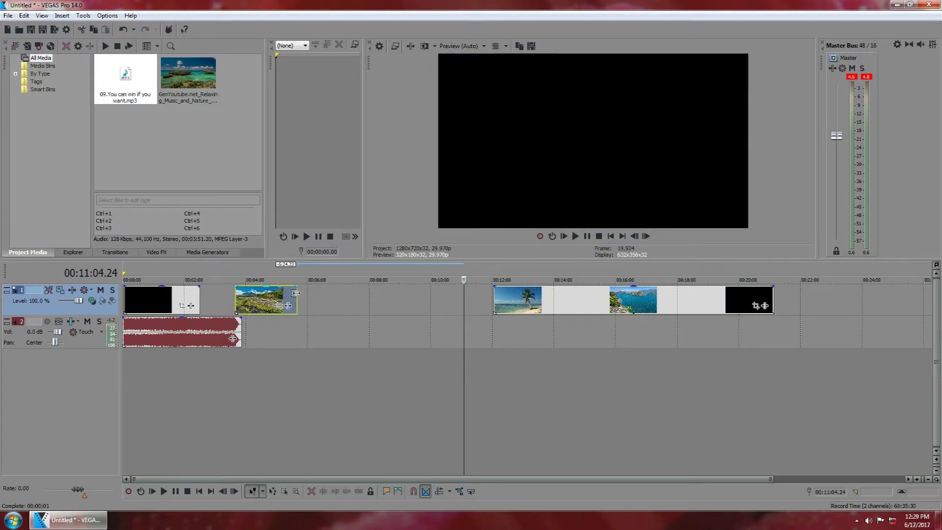
pyautogui.moveTo(296, 292); pyautogui.dragTo(246, 294)
pyautogui.scroll(3, 280, 355)
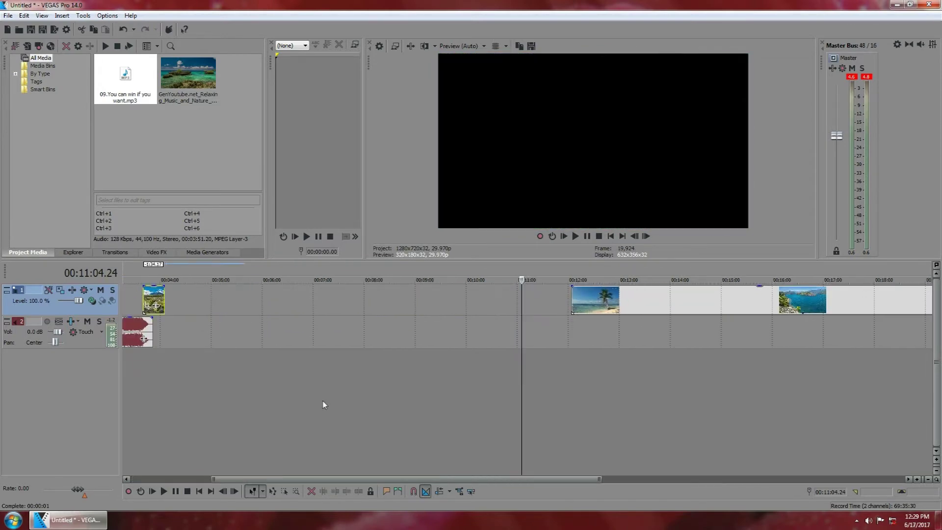
pyautogui.moveTo(309, 479); pyautogui.dragTo(245, 460)
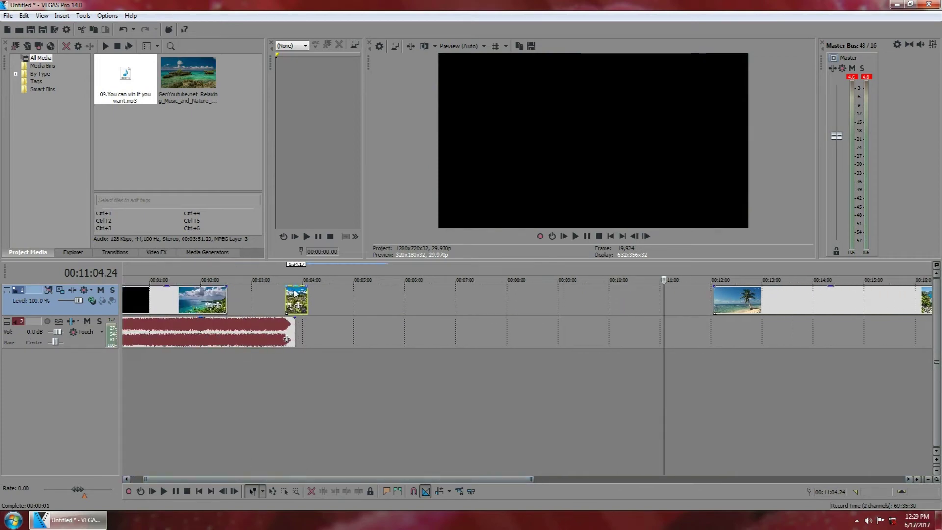
pyautogui.moveTo(277, 298); pyautogui.dragTo(167, 294)
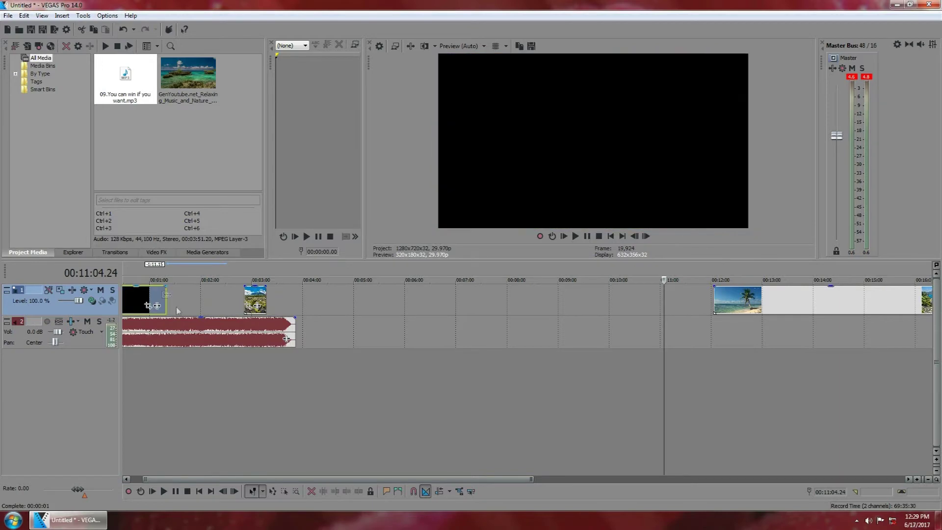
# Move the trimmed middle part onto the end of the first part, starting at about 1:10, to create a crossfade.
pyautogui.hscroll(5, 232, 368)
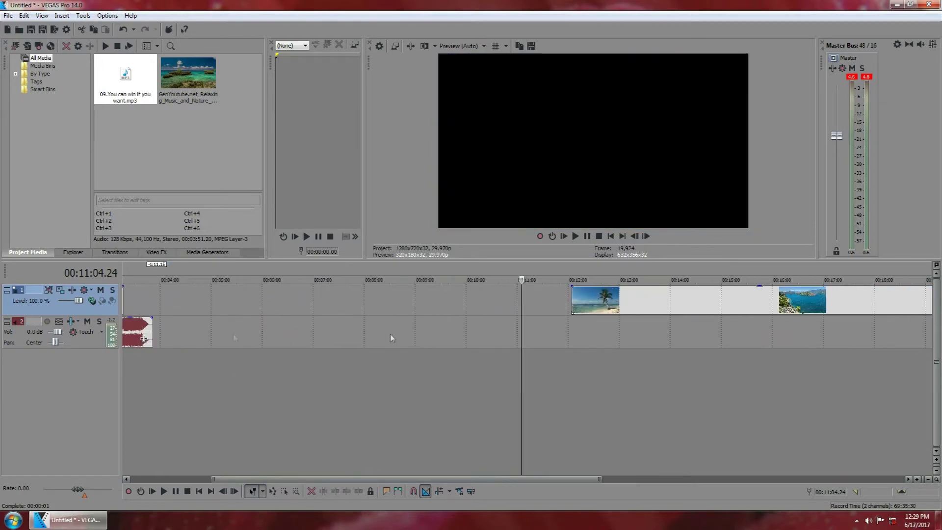
pyautogui.scroll(-3, 498, 342)
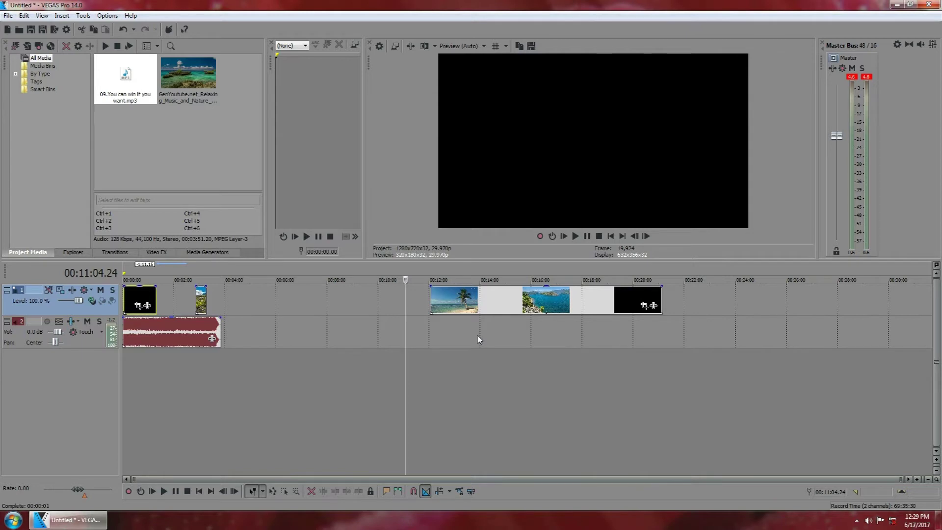
pyautogui.scroll(5, 478, 336)
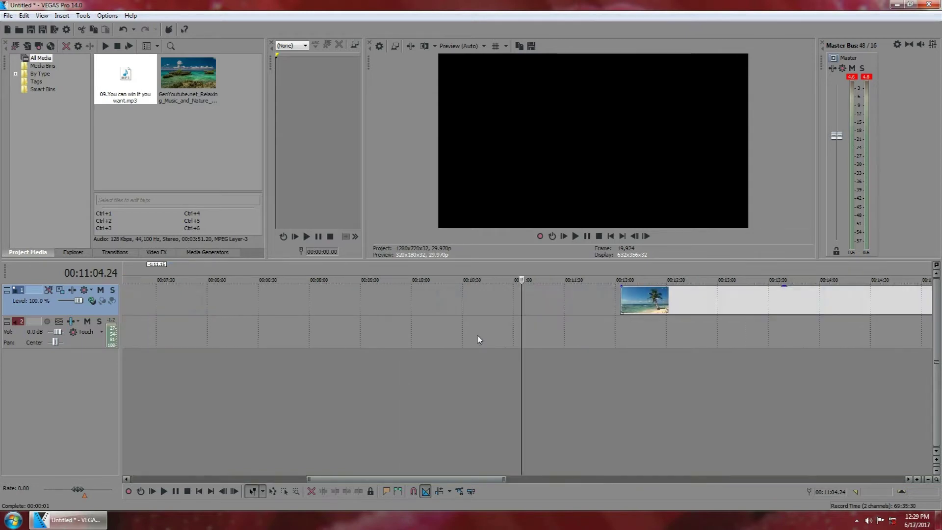
pyautogui.moveTo(429, 482); pyautogui.dragTo(252, 458)
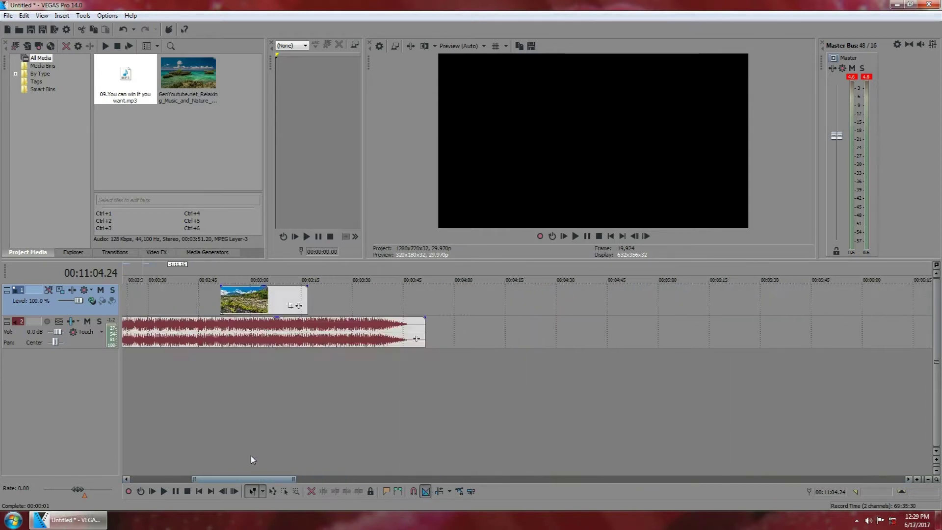
pyautogui.moveTo(685, 302); pyautogui.dragTo(340, 294)
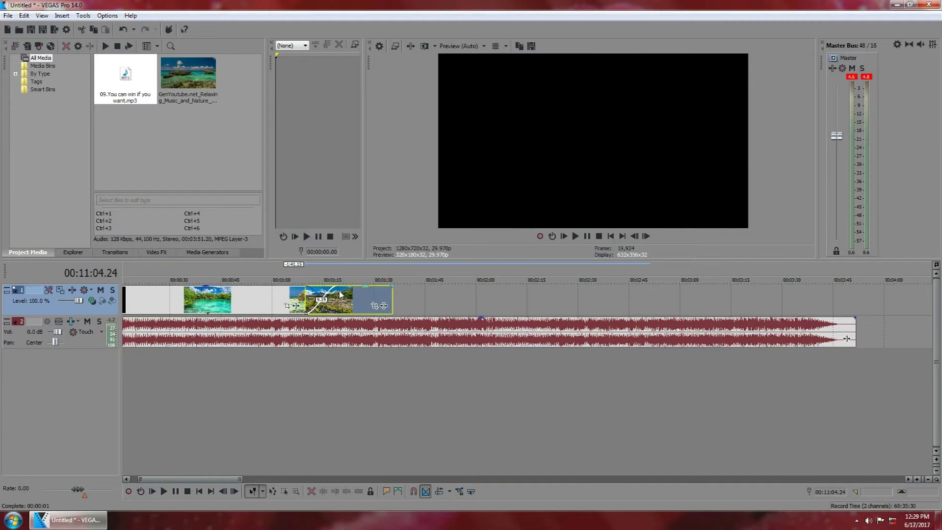
# Play the crossfade between the first two parts and reposition the middle part to start at about 1:12.
pyautogui.click(289, 297)
pyautogui.press('space')
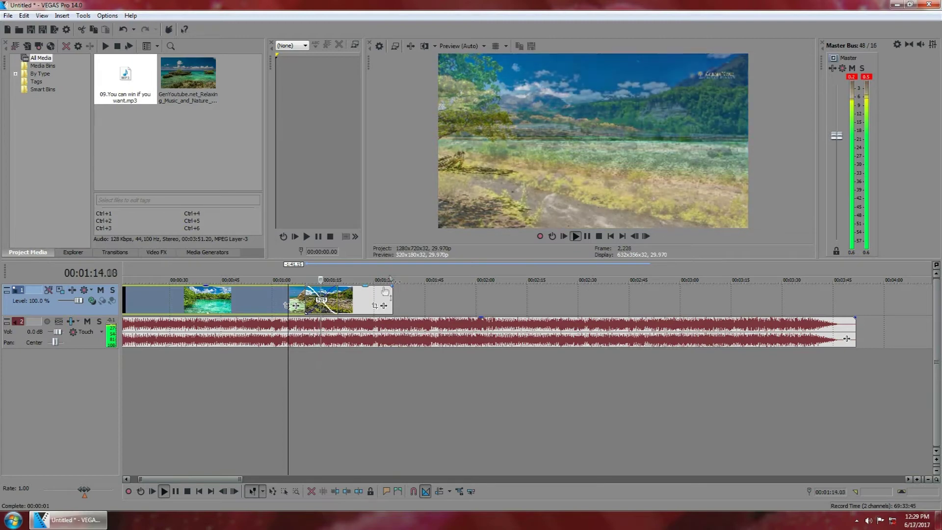
pyautogui.moveTo(385, 292)
pyautogui.mouseDown()
pyautogui.moveTo(323, 297)
pyautogui.moveTo(398, 306)
pyautogui.moveTo(386, 307)
pyautogui.mouseUp()
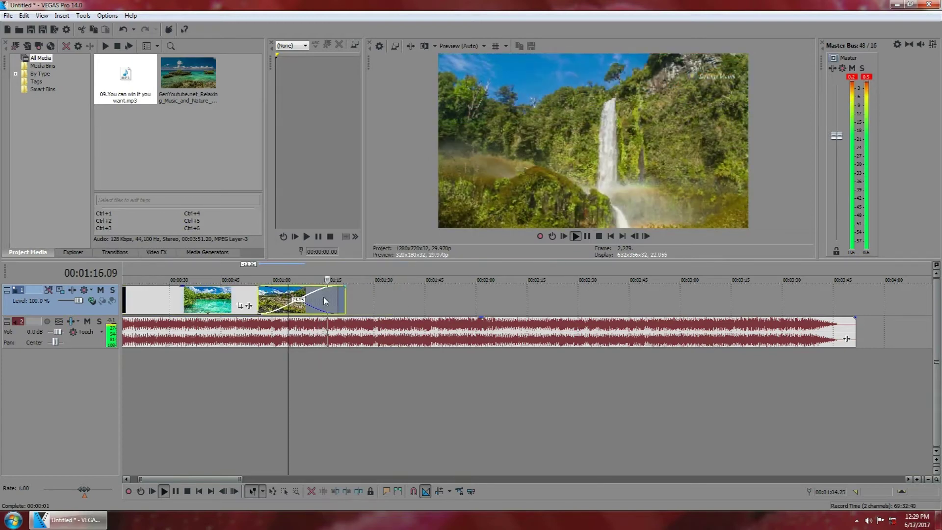
pyautogui.press('space')
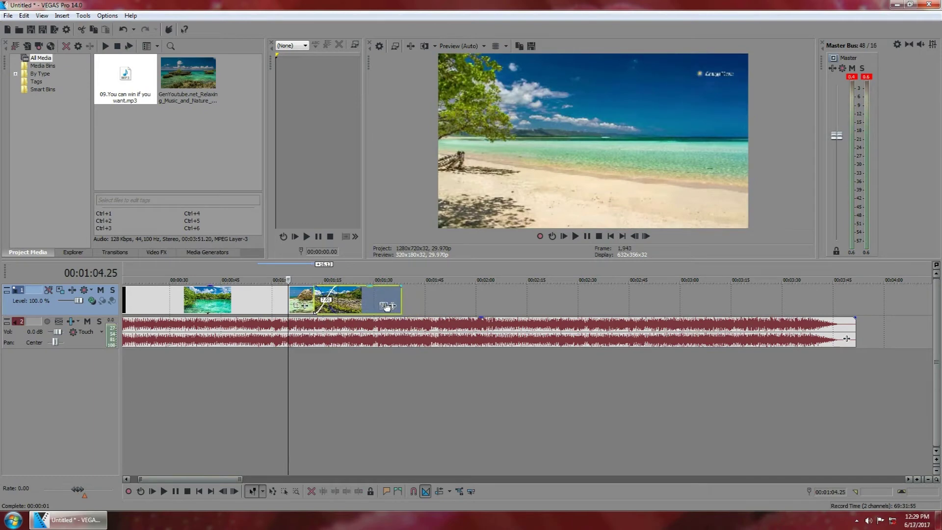
pyautogui.click(322, 318)
pyautogui.press('space')
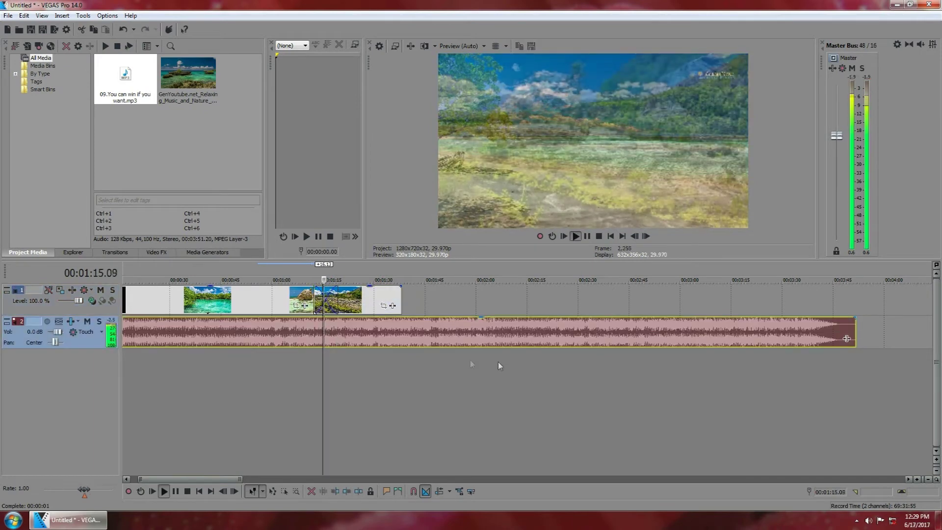
pyautogui.press('space')
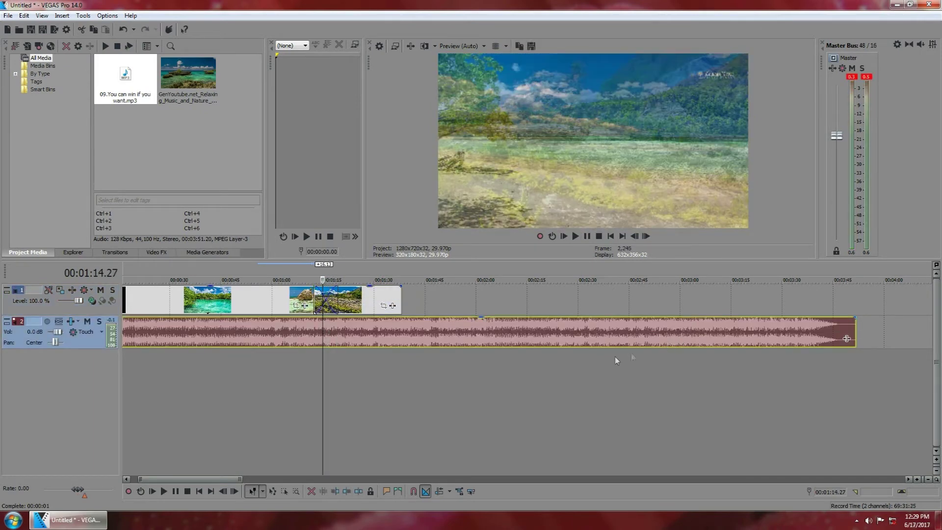
# Move the last video part close behind the middle part, starting at about 1:42.
pyautogui.scroll(-5, 633, 359)
pyautogui.moveTo(785, 301); pyautogui.dragTo(275, 302)
pyautogui.scroll(-1, 297, 364)
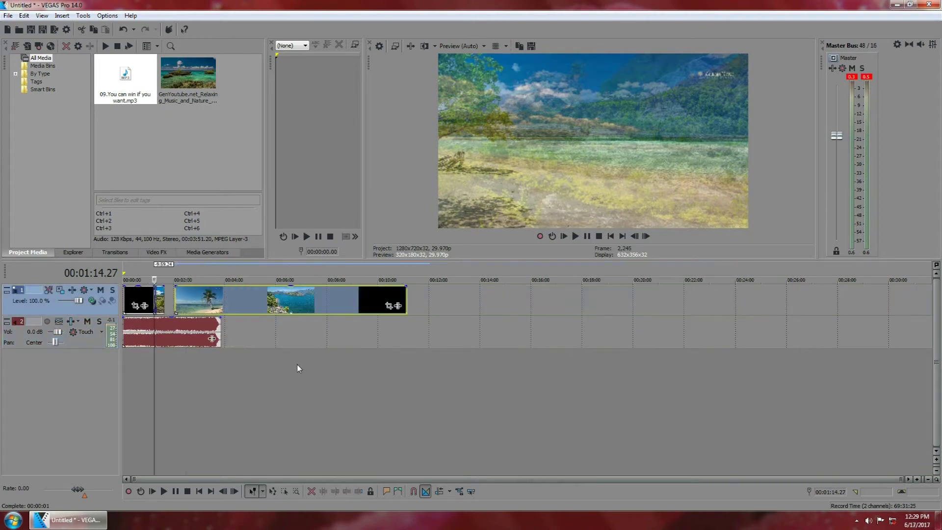
pyautogui.scroll(5, 195, 393)
pyautogui.moveTo(823, 299); pyautogui.dragTo(747, 301)
pyautogui.scroll(-4, 563, 329)
# Split the last video part at 00:08:21.09 and delete the piece behind the cut.
pyautogui.click(691, 329)
pyautogui.press('s')
pyautogui.rightClick(748, 300)
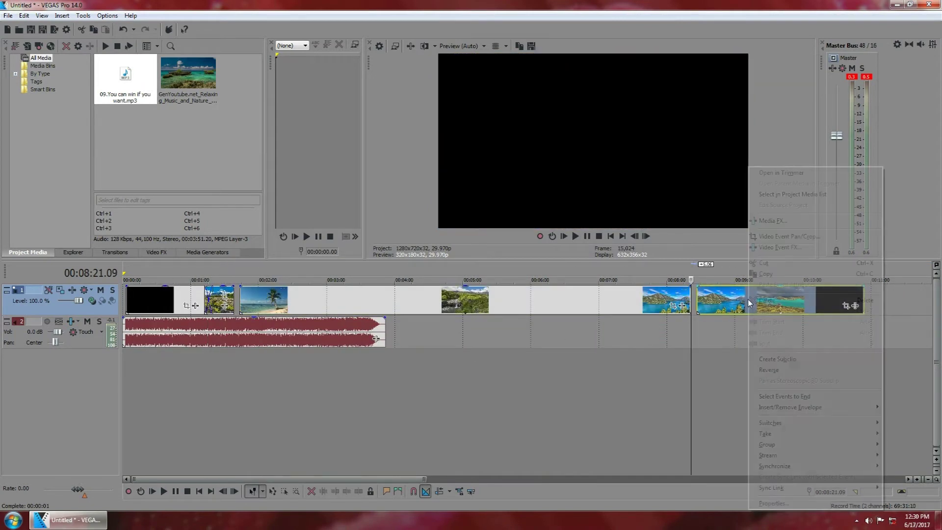
pyautogui.click(761, 300)
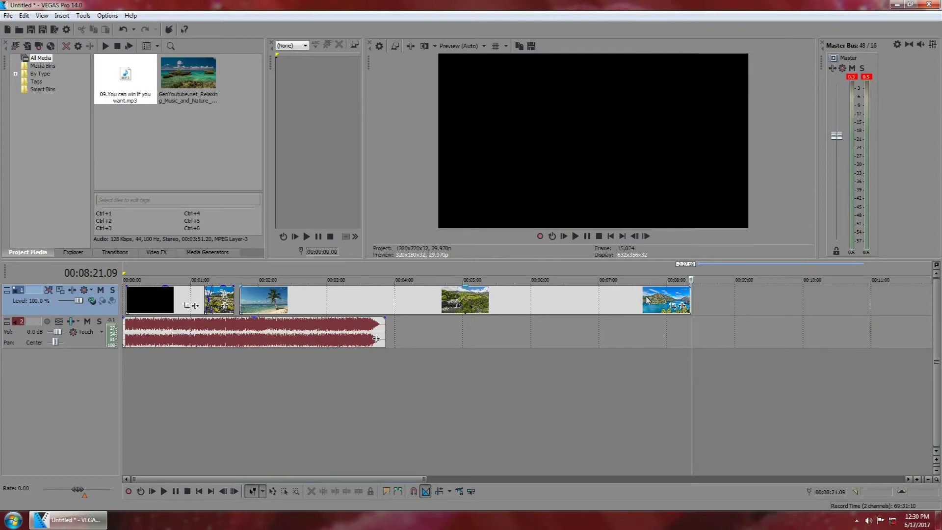
# Trim the end of the last video part to line up with the end of the song at about 3:51.
pyautogui.moveTo(689, 294); pyautogui.dragTo(384, 290)
pyautogui.scroll(-4, 345, 364)
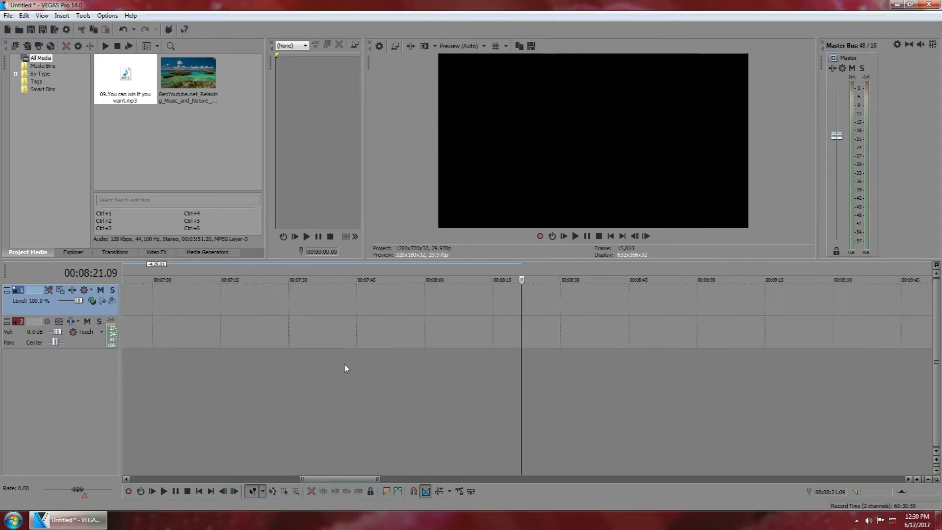
pyautogui.click(170, 406)
pyautogui.scroll(10, 648, 390)
pyautogui.moveTo(644, 309); pyautogui.dragTo(599, 306)
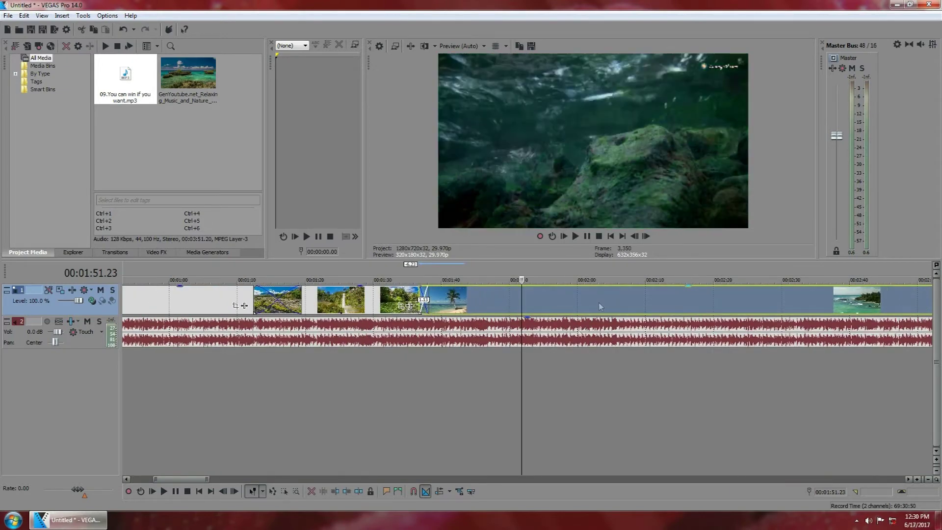
pyautogui.scroll(-5, 436, 455)
pyautogui.moveTo(474, 305); pyautogui.dragTo(483, 305)
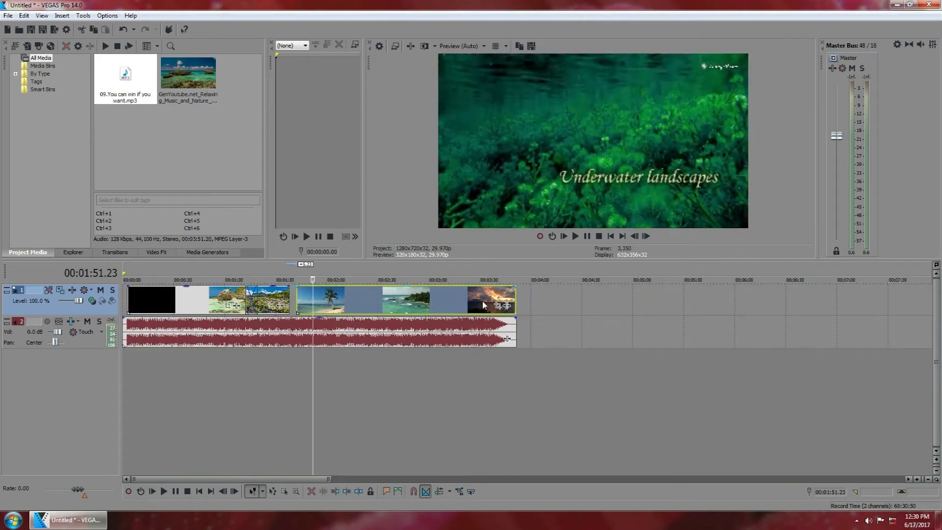
# Move the middle part to start at about 1:17, touching the last part's start, and play the transition between them.
pyautogui.scroll(5, 322, 402)
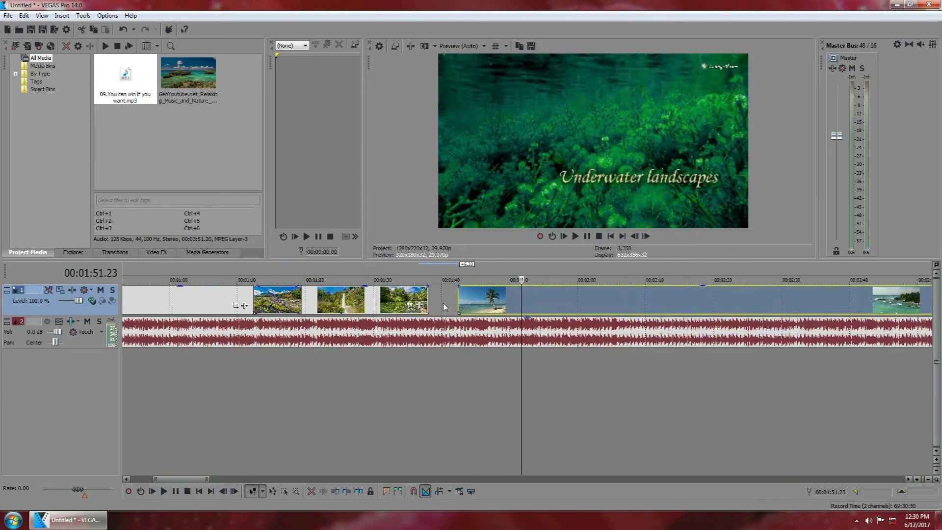
pyautogui.moveTo(421, 304); pyautogui.dragTo(452, 297)
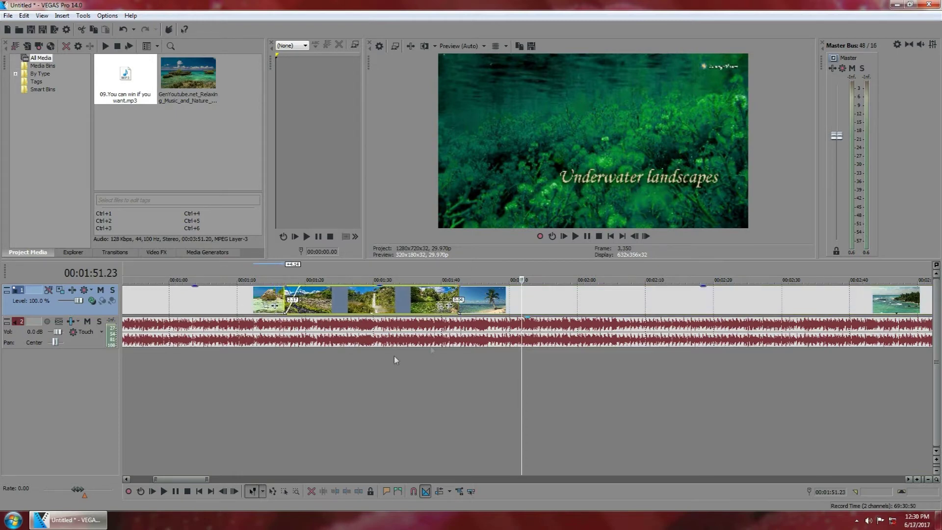
pyautogui.click(427, 378)
pyautogui.press('space')
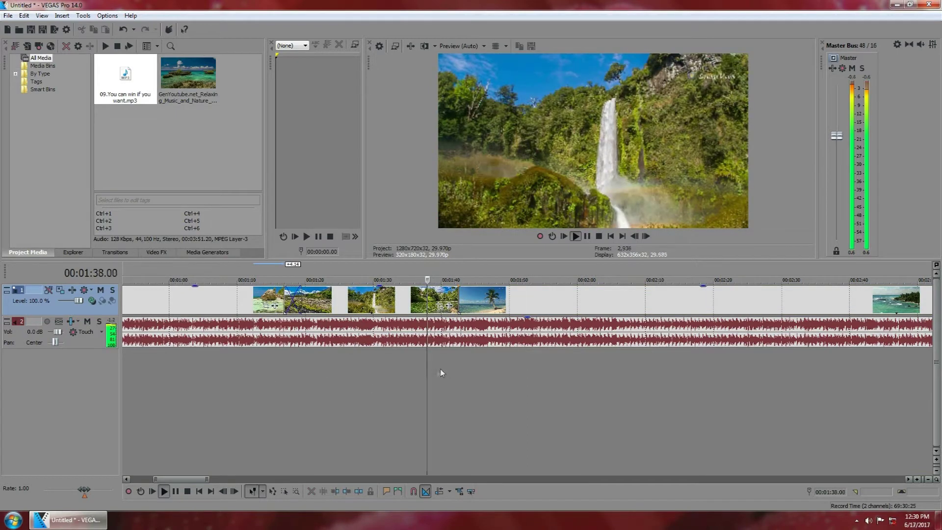
pyautogui.press('space')
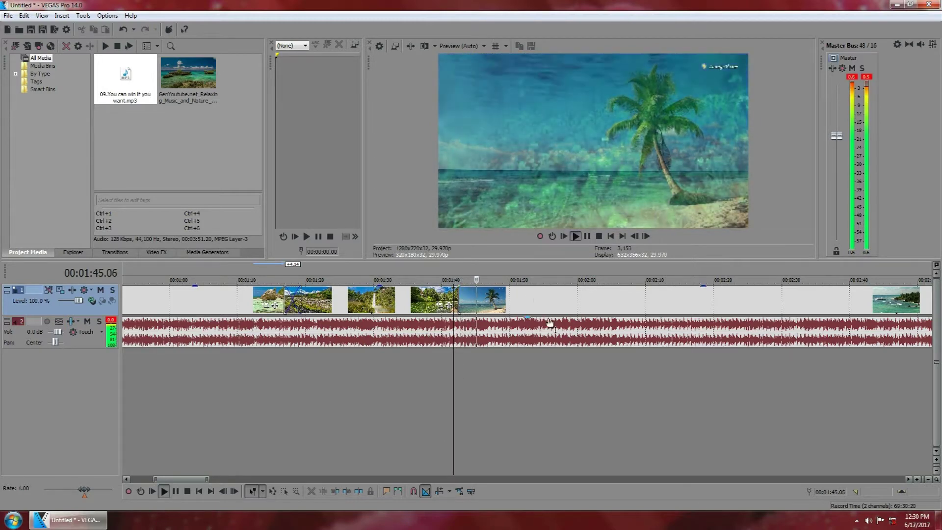
pyautogui.scroll(-5, 550, 323)
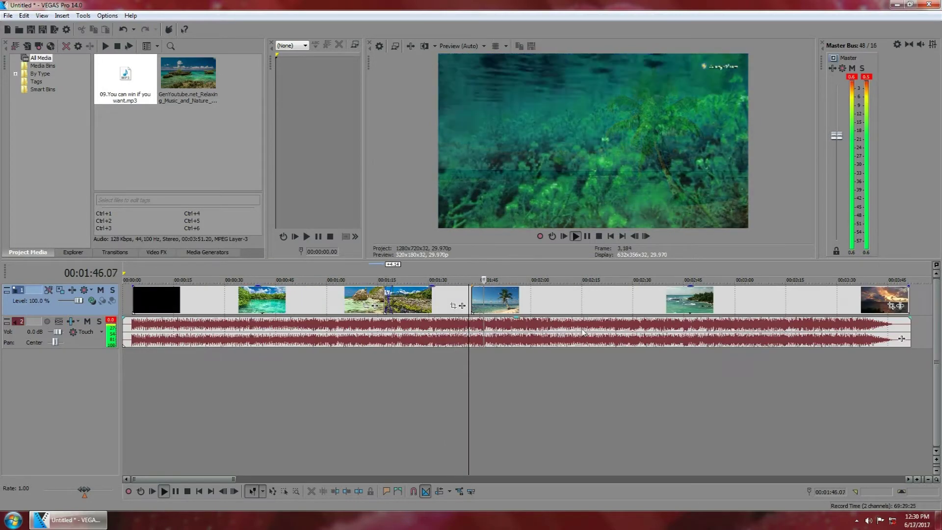
pyautogui.press('space')
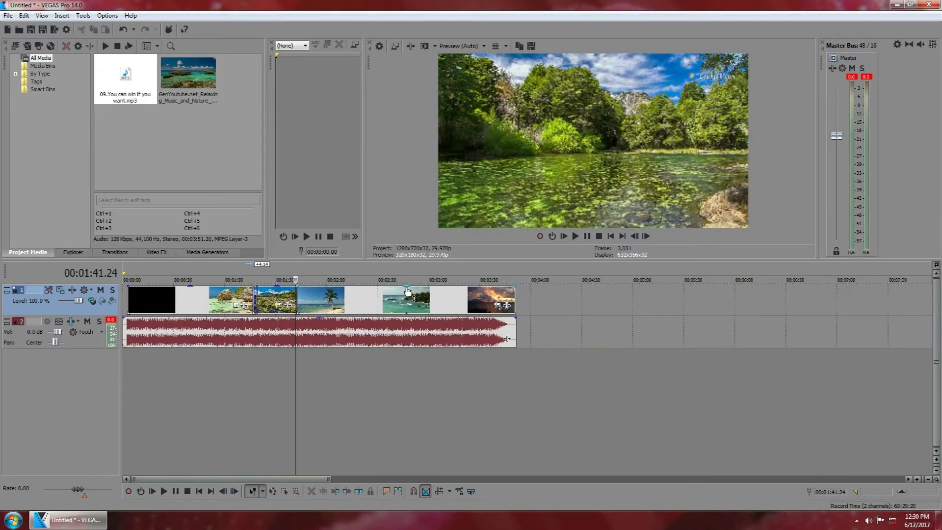
# Lower the last video part's opacity to about 6 %, play it, and restore full opacity.
pyautogui.moveTo(406, 290); pyautogui.dragTo(404, 316)
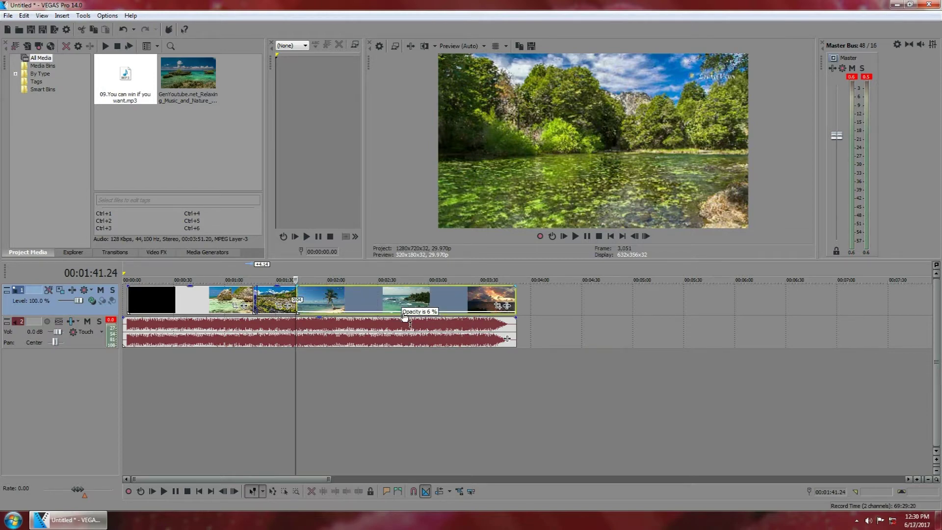
pyautogui.click(383, 304)
pyautogui.press('space')
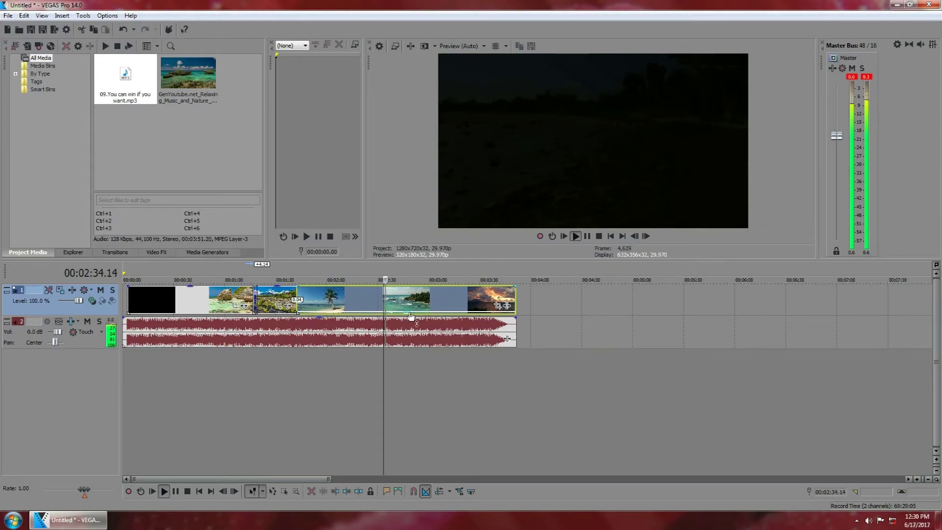
pyautogui.moveTo(407, 315); pyautogui.dragTo(409, 294)
pyautogui.press('space')
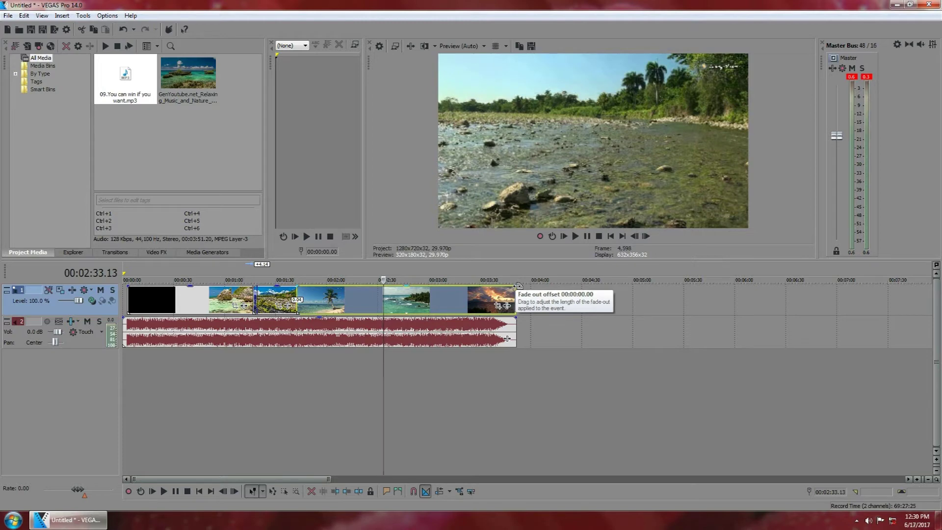
# Add a fade-out of about 33 seconds to the end of the last video part and play it.
pyautogui.moveTo(517, 286); pyautogui.dragTo(460, 287)
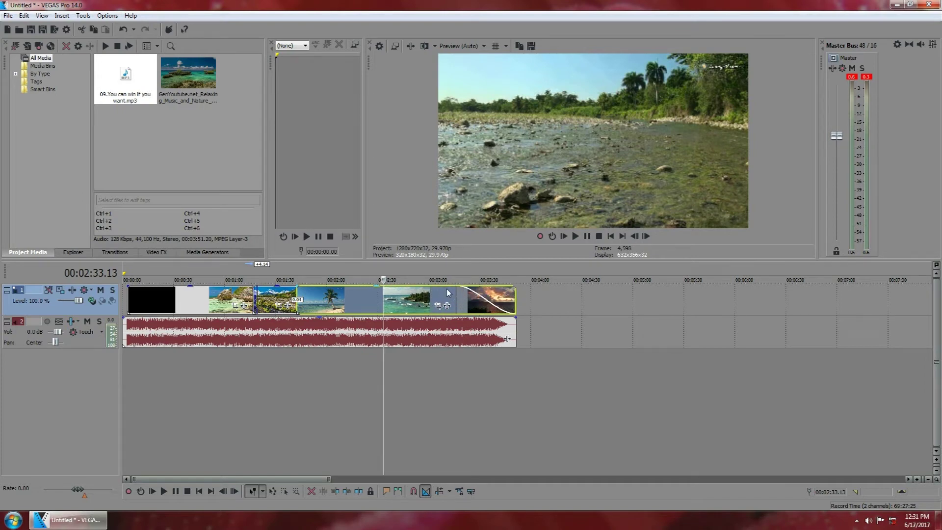
pyautogui.click(450, 292)
pyautogui.press('space')
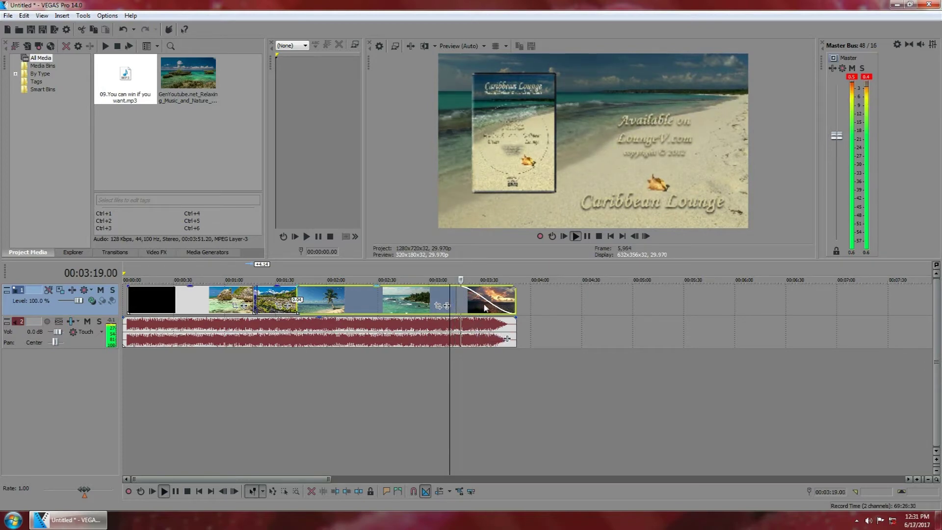
# Shorten the last video part's fade-out so it starts at about 3:44, and play it.
pyautogui.press('space')
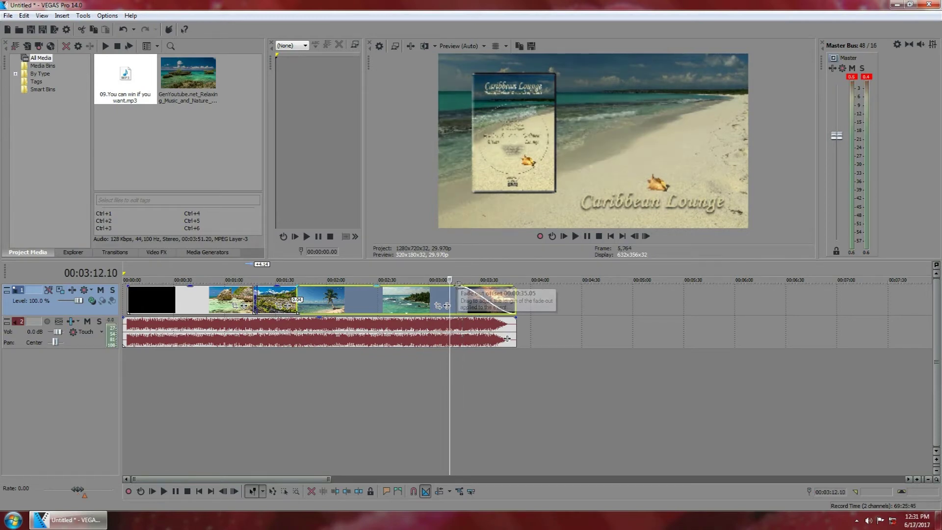
pyautogui.moveTo(456, 287); pyautogui.dragTo(504, 288)
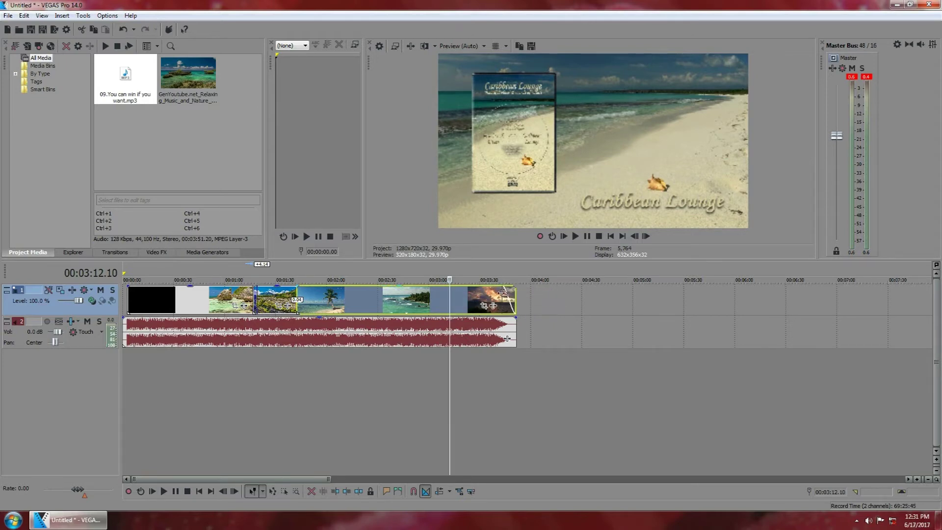
pyautogui.click(502, 294)
pyautogui.press('space')
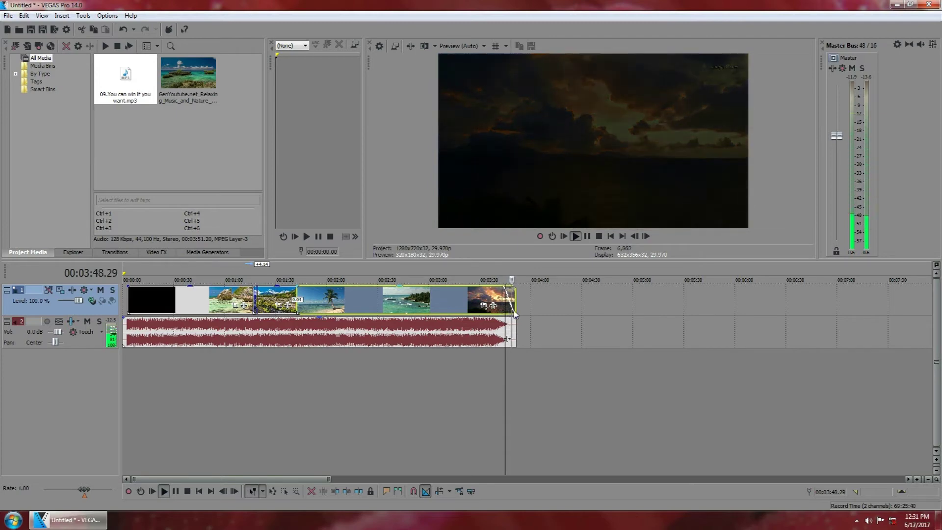
pyautogui.press('space')
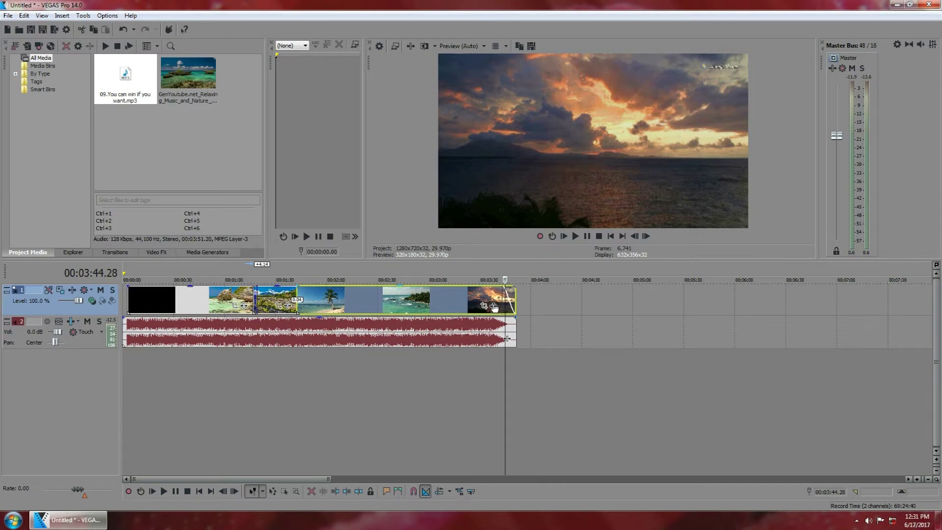
# Add the VEGAS Rays effect to the last video part.
pyautogui.click(494, 306)
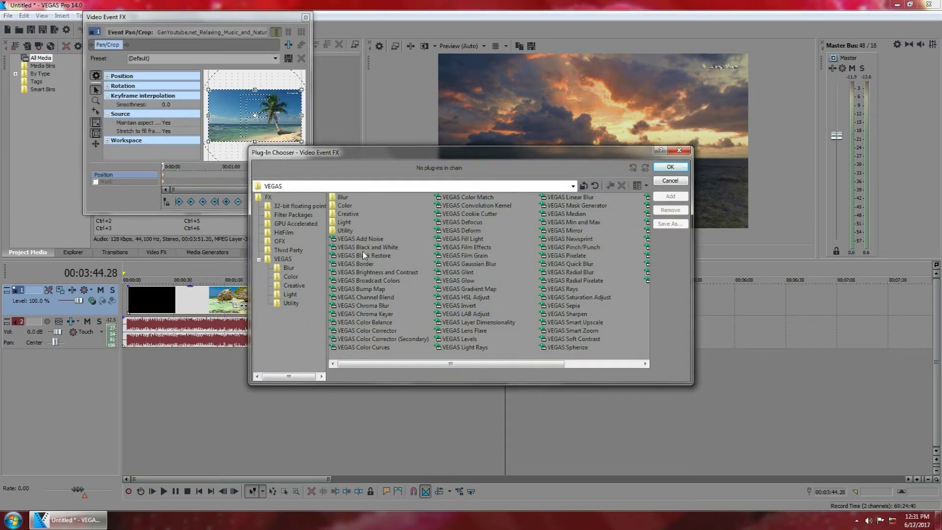
pyautogui.click(569, 289)
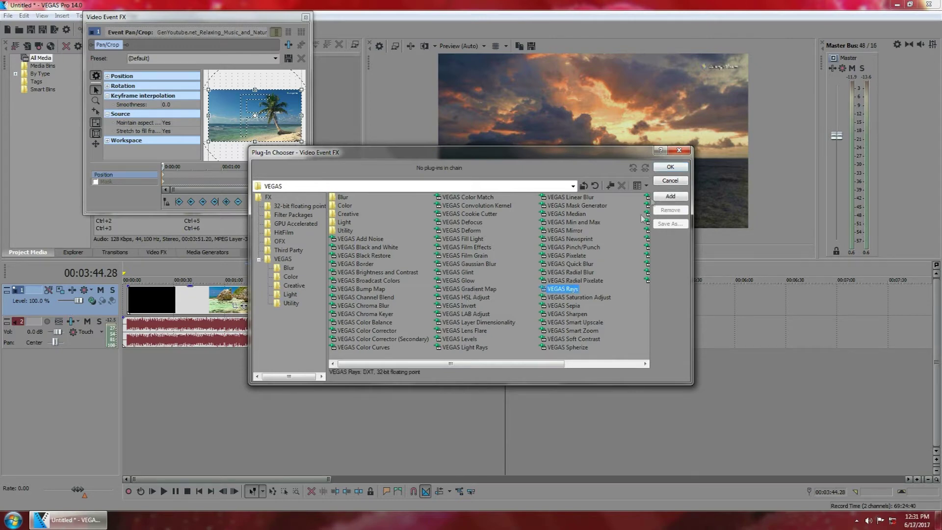
pyautogui.click(670, 168)
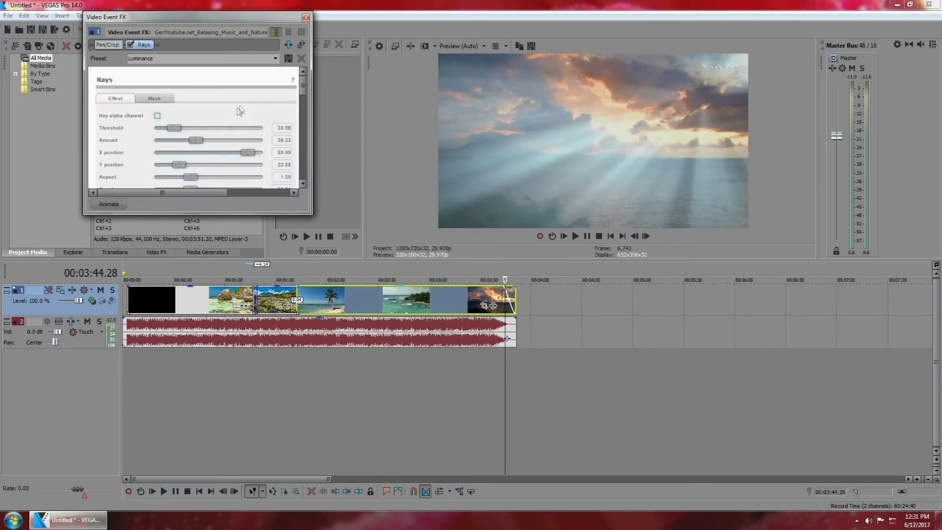
# Set the Rays threshold to 33.13, amount to 25.11, X position to 67.44, Y position to 39.17, aspect to about 1.35 and hue sweep to 91.17.
pyautogui.moveTo(169, 132); pyautogui.dragTo(185, 150)
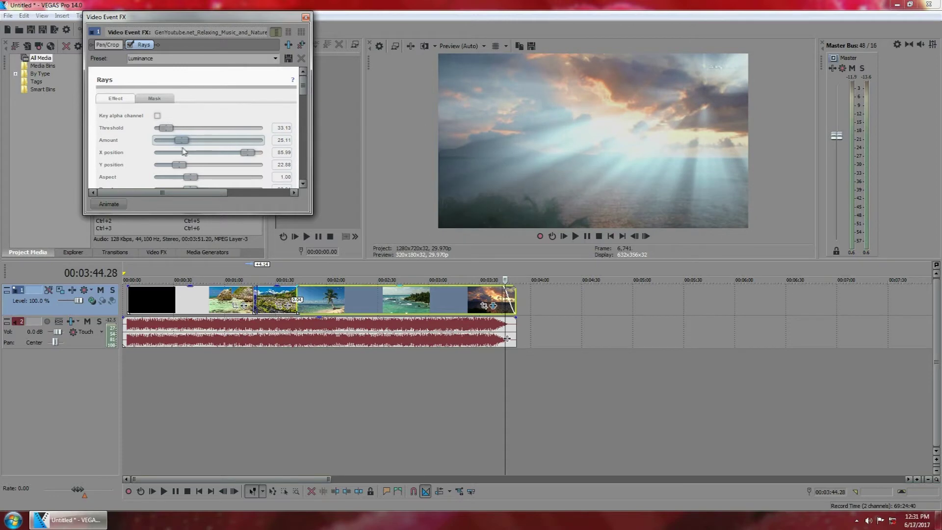
pyautogui.moveTo(247, 153); pyautogui.dragTo(216, 181)
pyautogui.moveTo(312, 216); pyautogui.dragTo(530, 341)
pyautogui.moveTo(255, 275); pyautogui.dragTo(221, 270)
pyautogui.moveTo(530, 340); pyautogui.dragTo(391, 270)
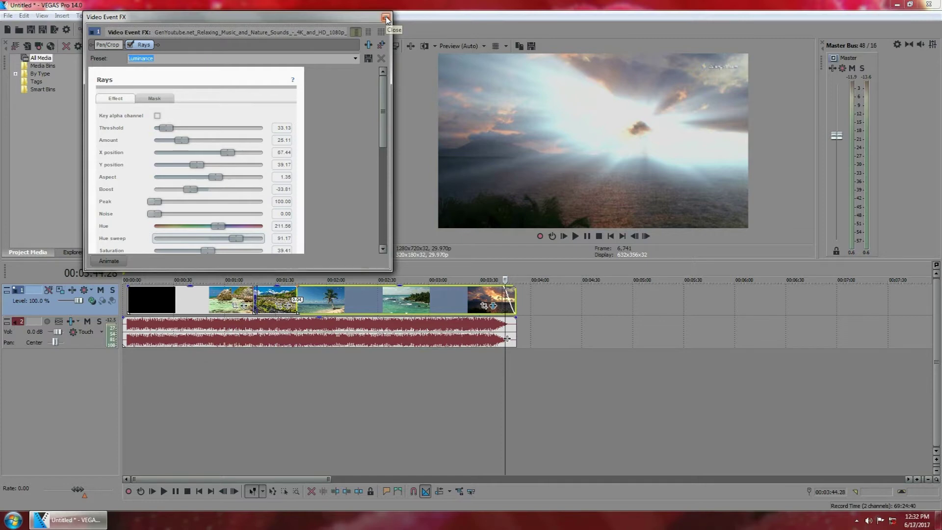
pyautogui.click(386, 19)
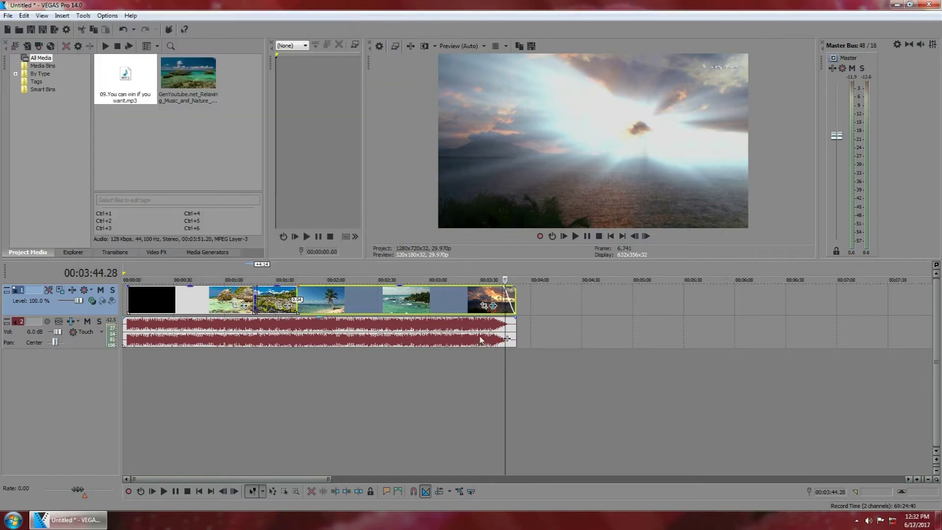
# Play the last video part from several points up to about 3:36 to check the Rays effect.
pyautogui.click(470, 374)
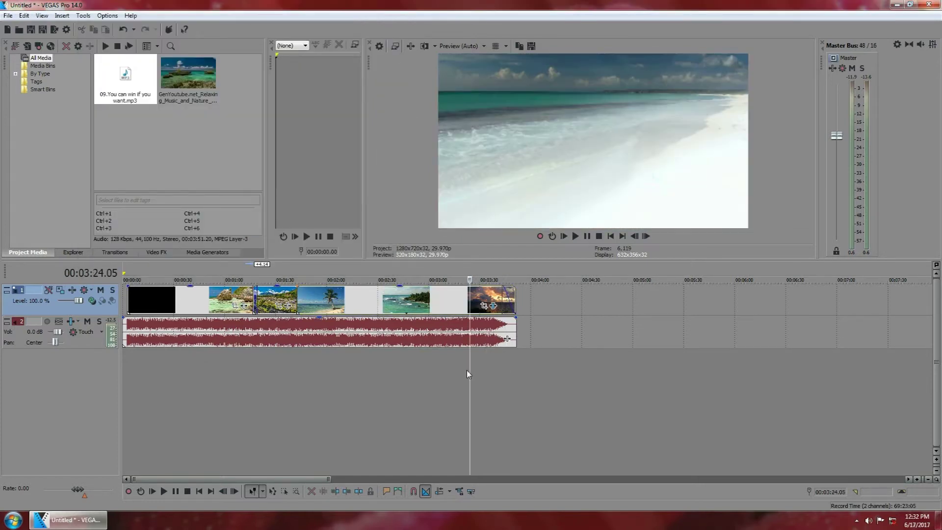
pyautogui.click(358, 385)
pyautogui.press('space')
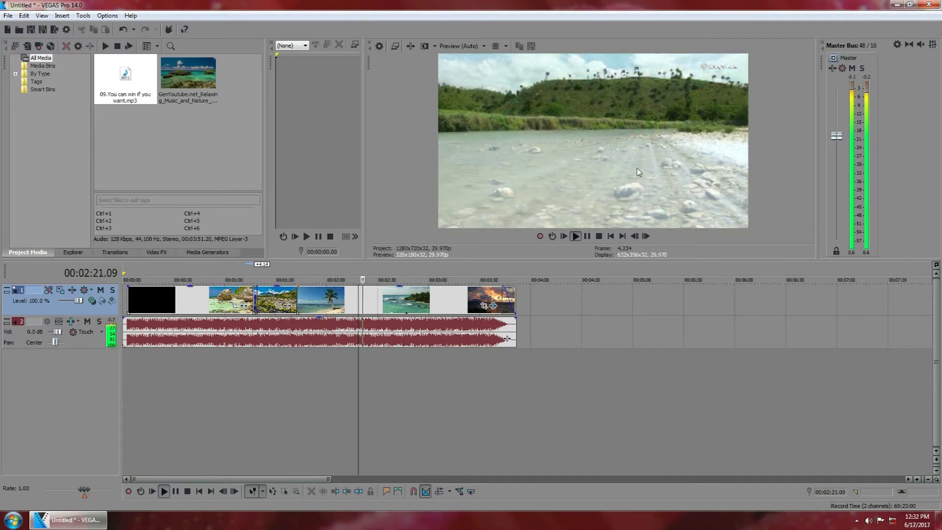
pyautogui.click(409, 378)
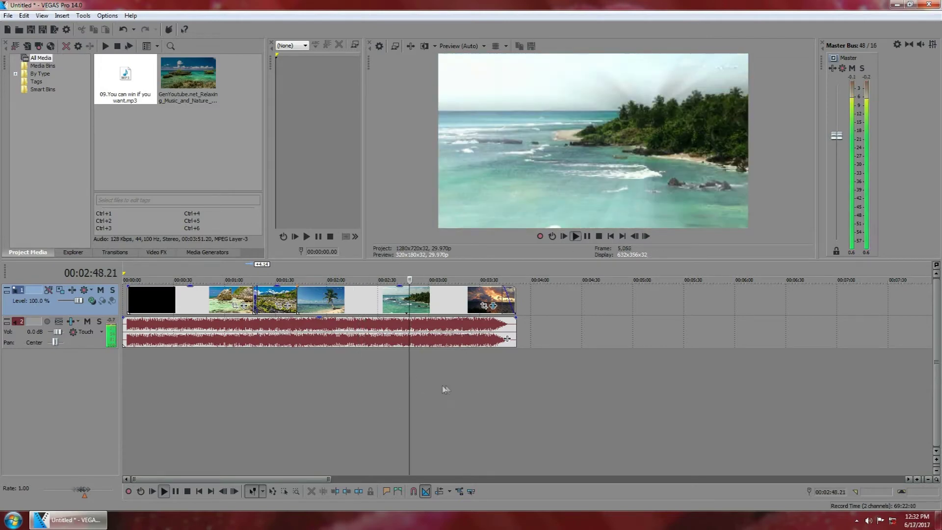
pyautogui.click(490, 388)
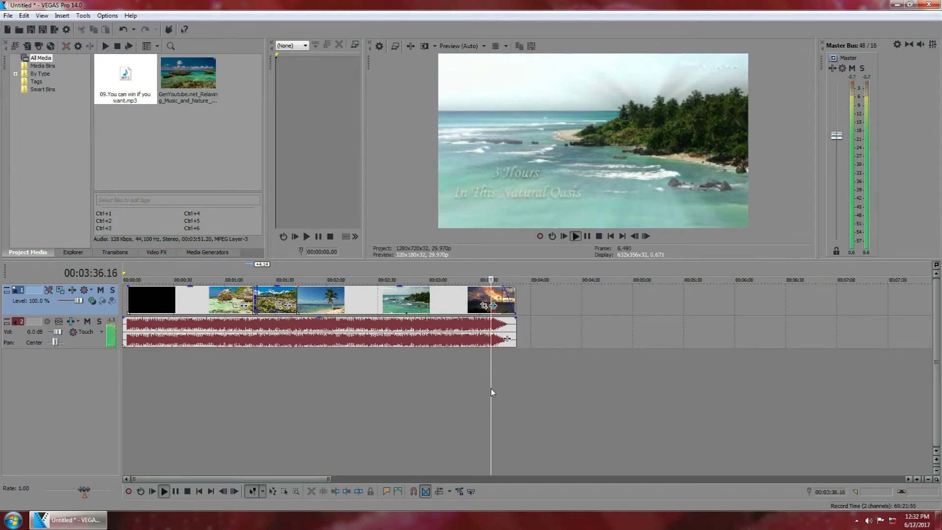
pyautogui.press('space')
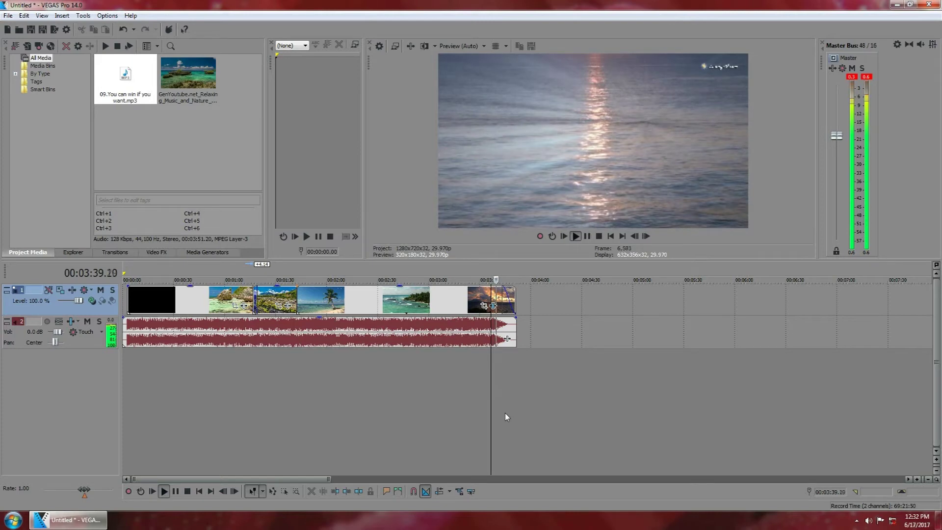
pyautogui.press('space')
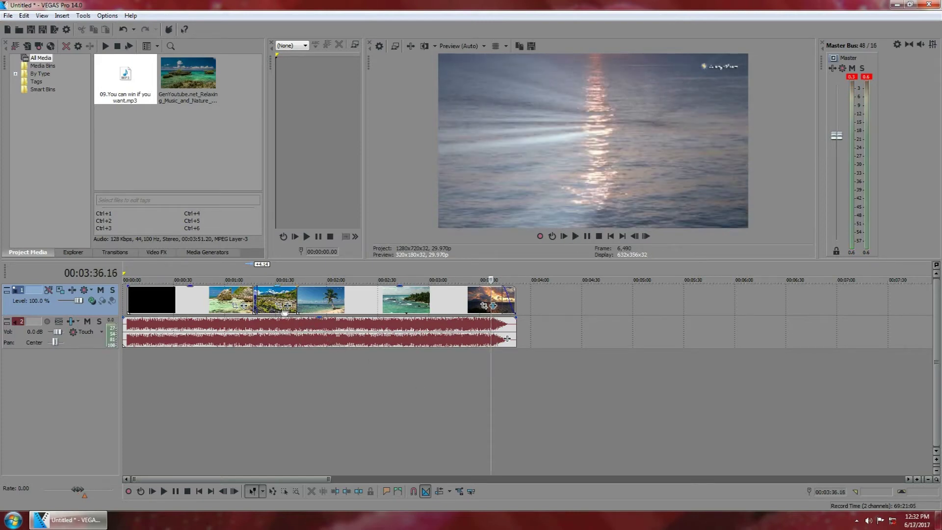
# Crop the middle video part to a smaller area and rotate it nearly upside down with Event Pan/Crop.
pyautogui.click(279, 306)
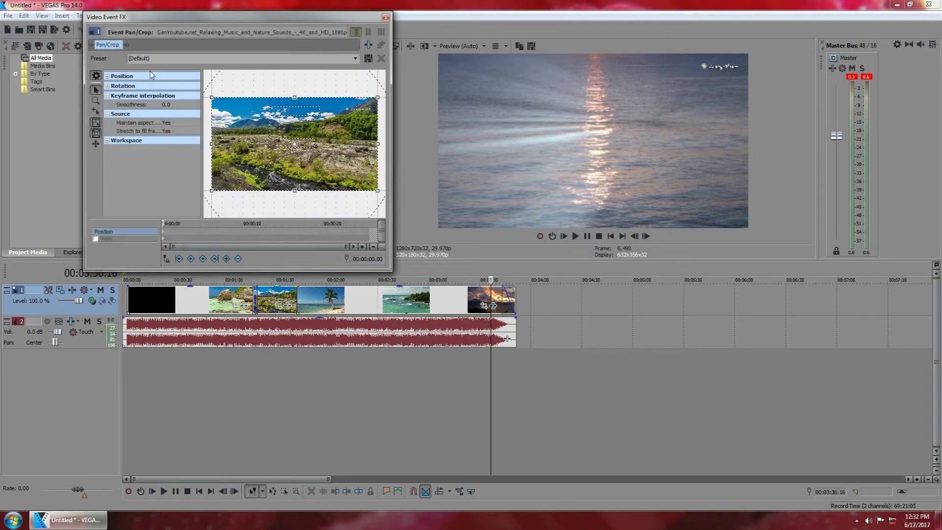
pyautogui.click(293, 305)
pyautogui.moveTo(376, 190); pyautogui.dragTo(274, 135)
pyautogui.click(286, 326)
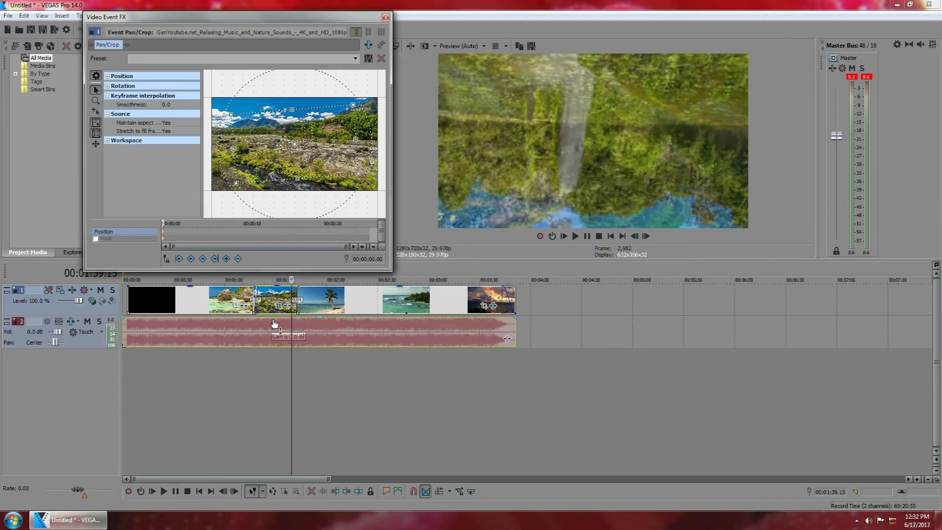
pyautogui.click(386, 16)
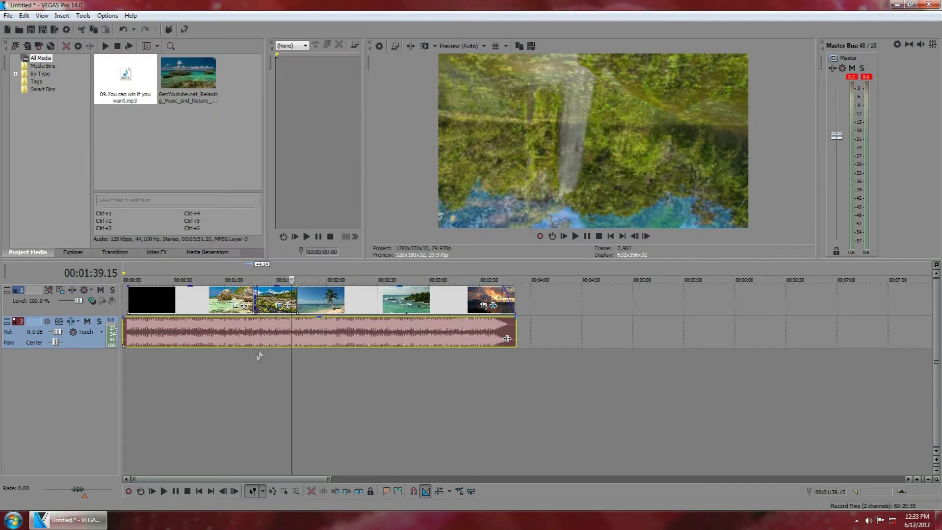
# Play the rotated middle part from about 1:32, and then the transition into it from about 1:15.
pyautogui.click(253, 336)
pyautogui.click(279, 334)
pyautogui.press('space')
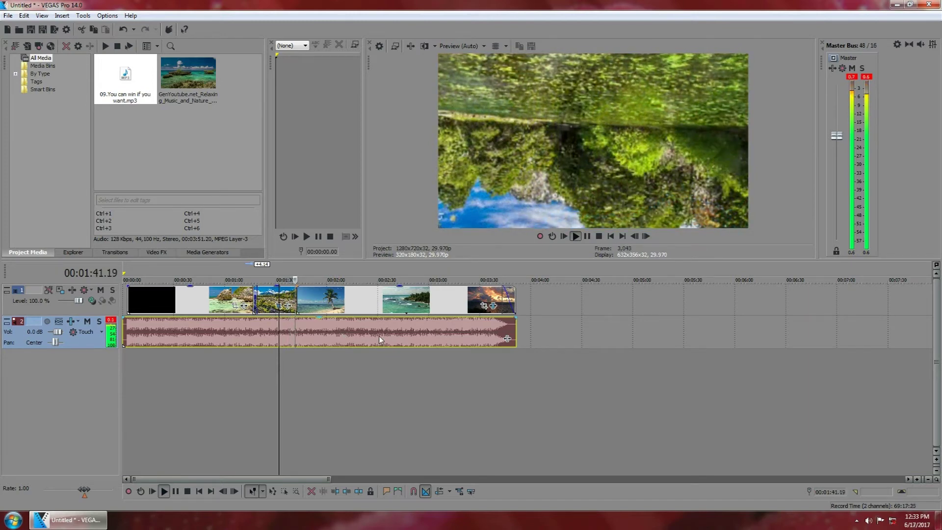
pyautogui.press('space')
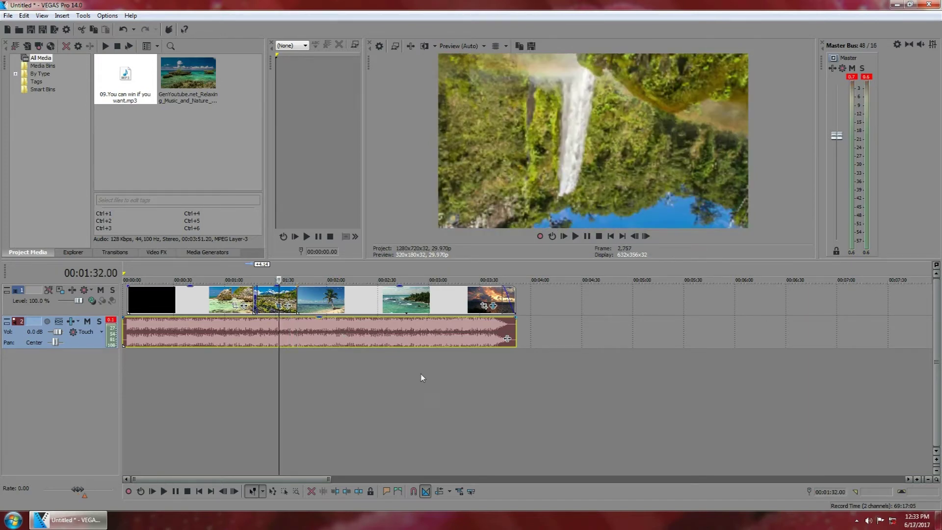
pyautogui.click(229, 326)
pyautogui.click(247, 334)
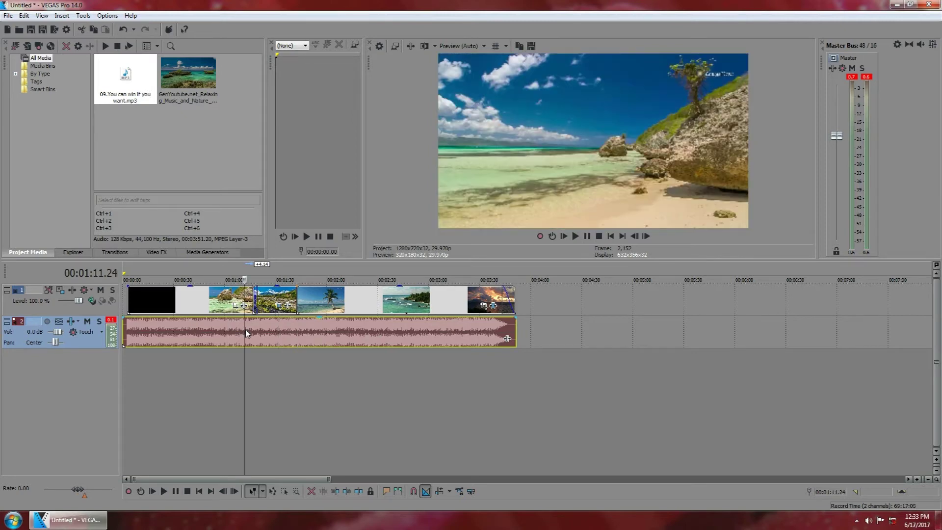
pyautogui.click(251, 339)
pyautogui.press('space')
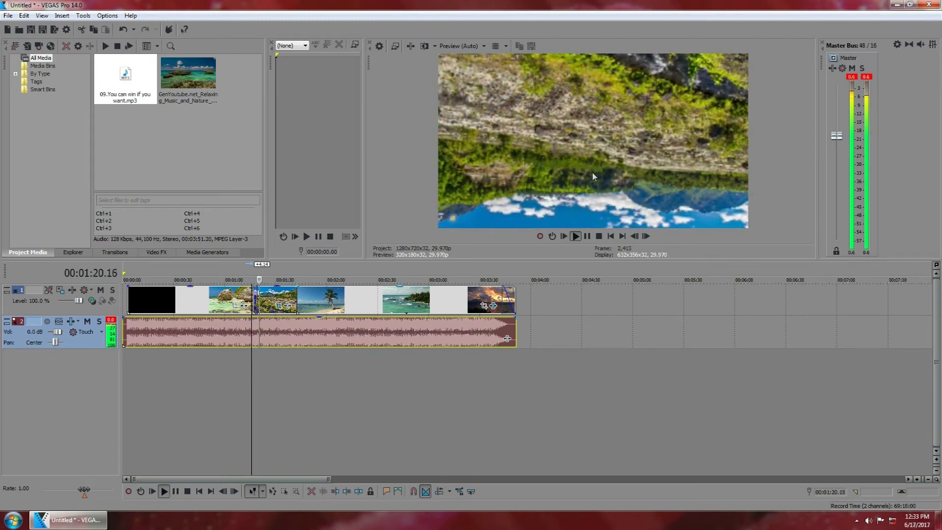
pyautogui.press('space')
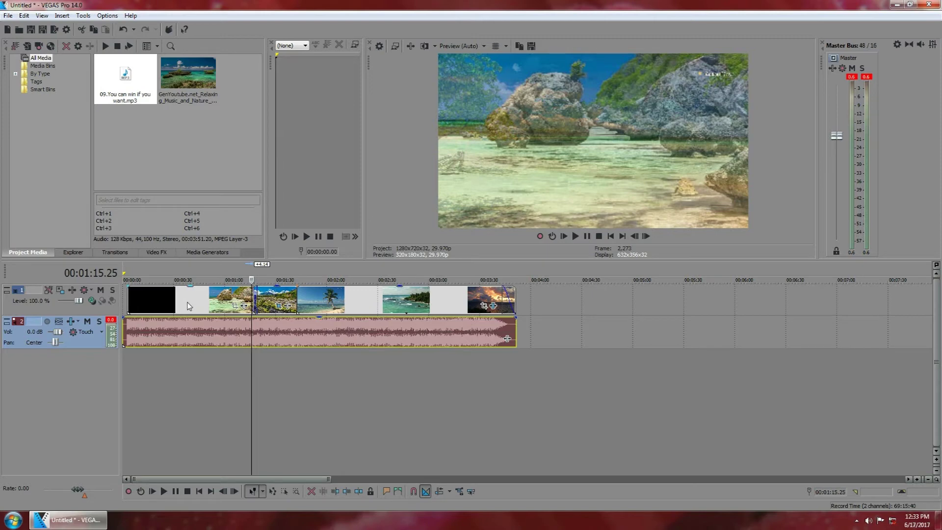
# Move the song to a new audio track and the first video part to a new video track below it, starting at 0:00.
pyautogui.scroll(5, 150, 300)
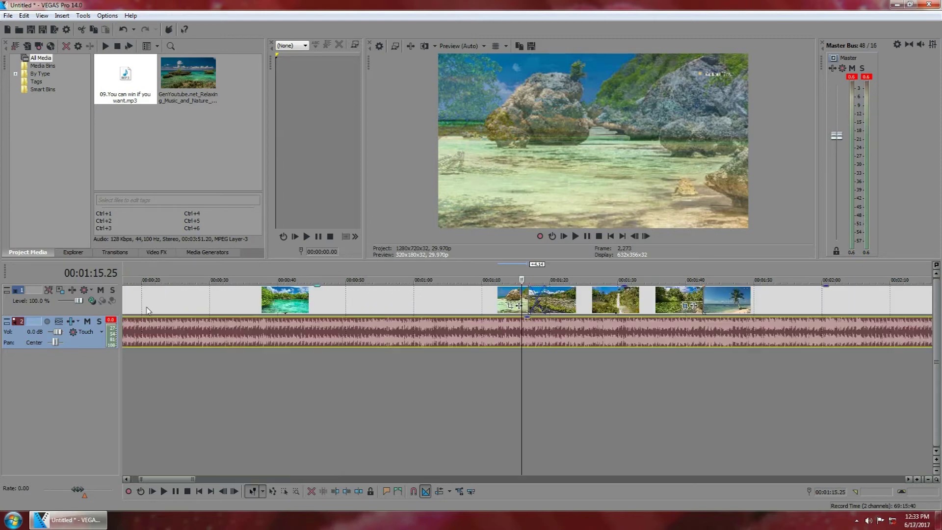
pyautogui.moveTo(172, 479); pyautogui.dragTo(139, 476)
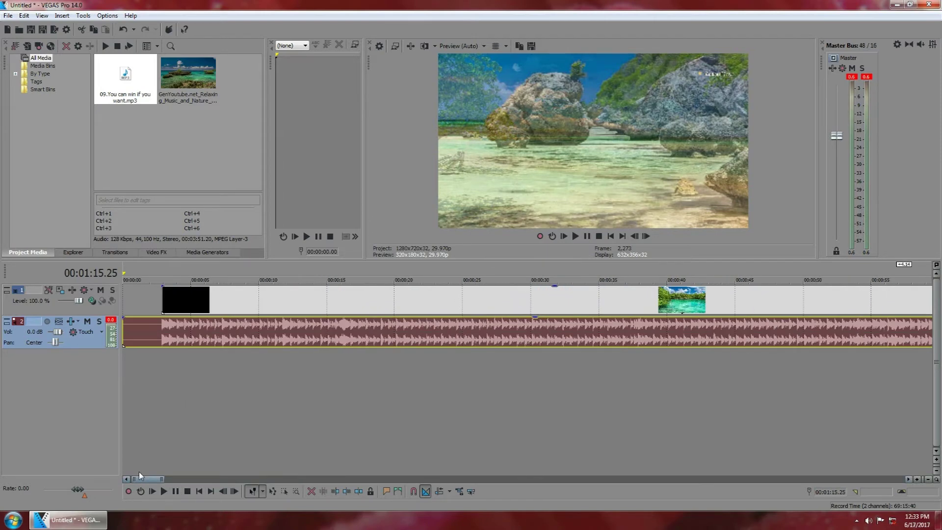
pyautogui.rightClick(195, 376)
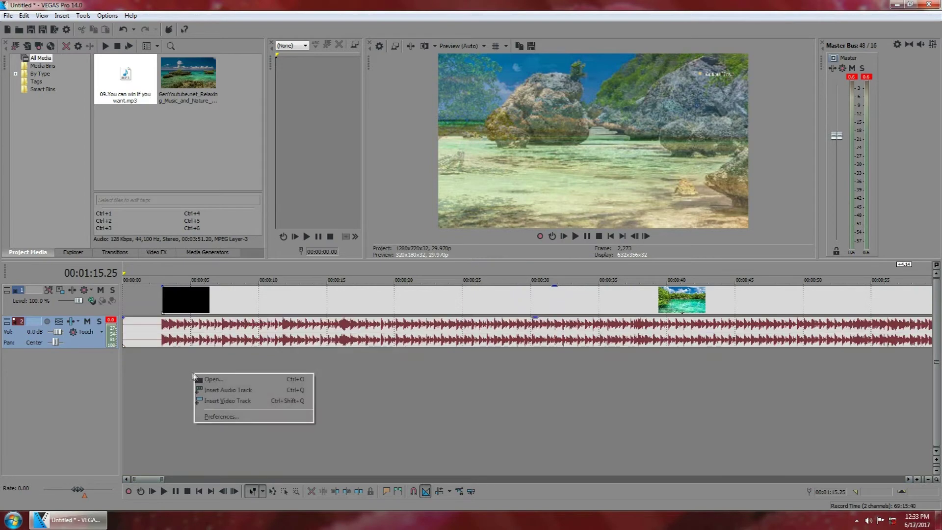
pyautogui.click(205, 345)
pyautogui.moveTo(202, 381); pyautogui.dragTo(202, 381)
pyautogui.moveTo(232, 306); pyautogui.dragTo(231, 343)
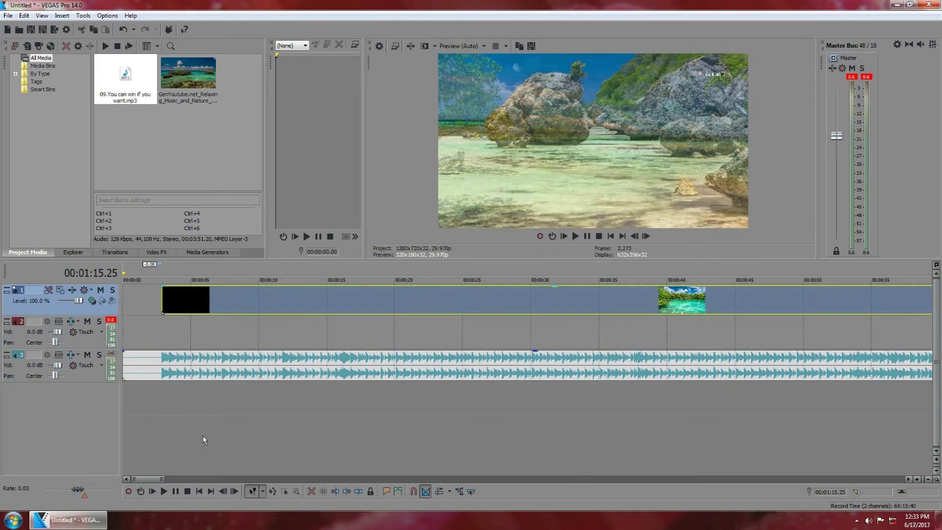
pyautogui.moveTo(206, 440); pyautogui.dragTo(205, 440)
# Insert text media at about 0:03 on the empty top video track, try the Bounce preset, and apply the Action Flip preset.
pyautogui.rightClick(205, 299)
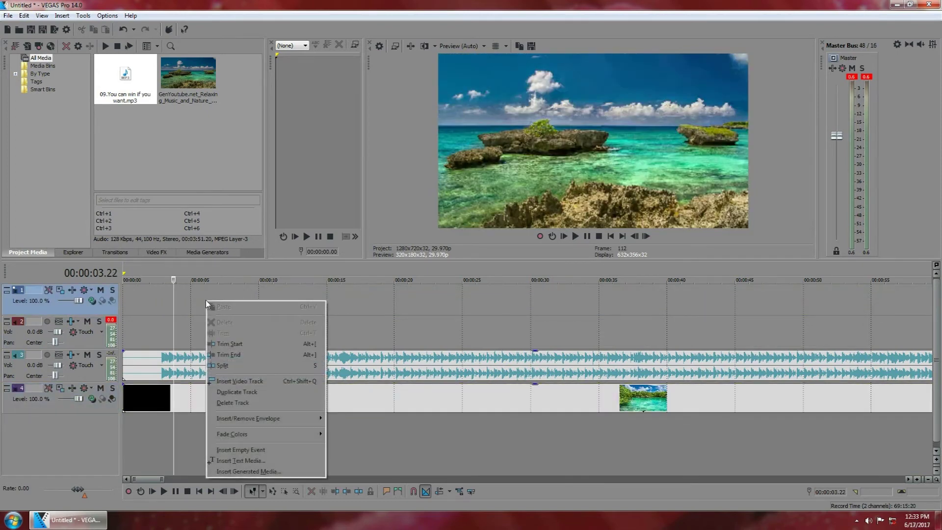
pyautogui.click(241, 461)
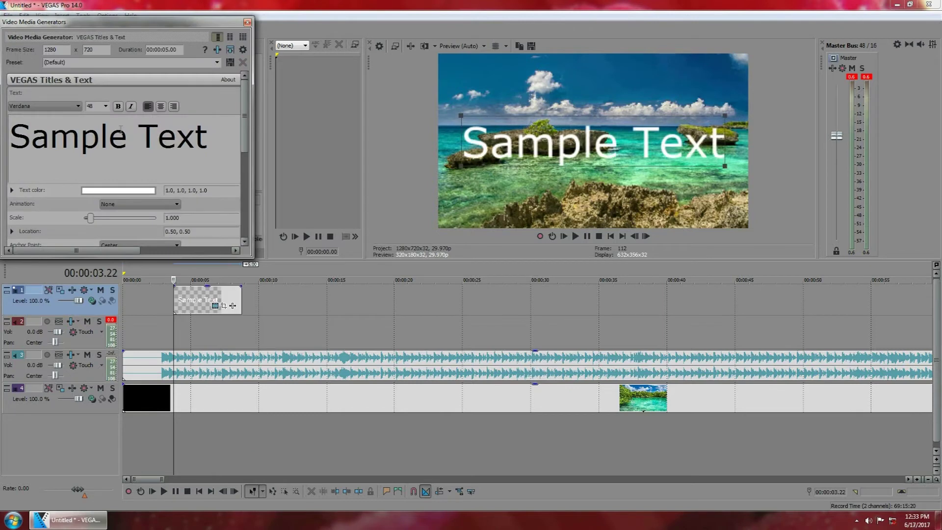
pyautogui.click(218, 63)
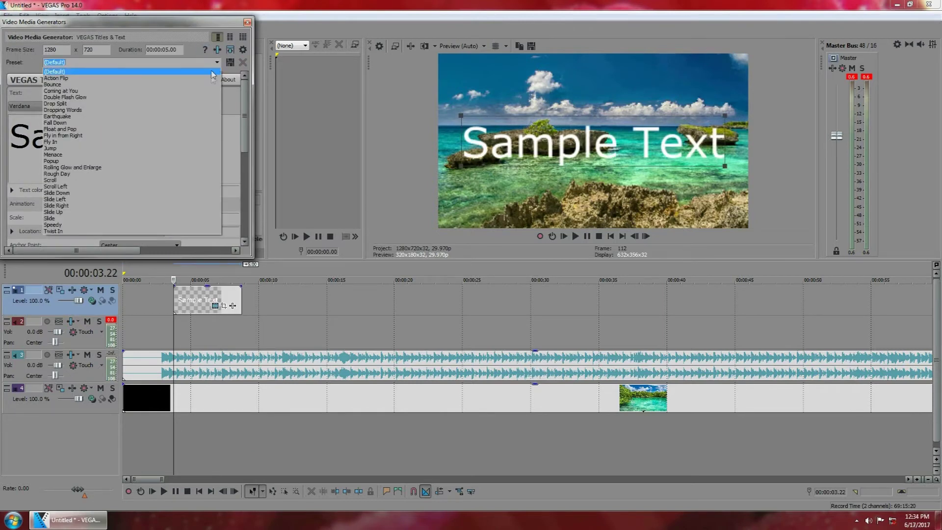
pyautogui.click(207, 82)
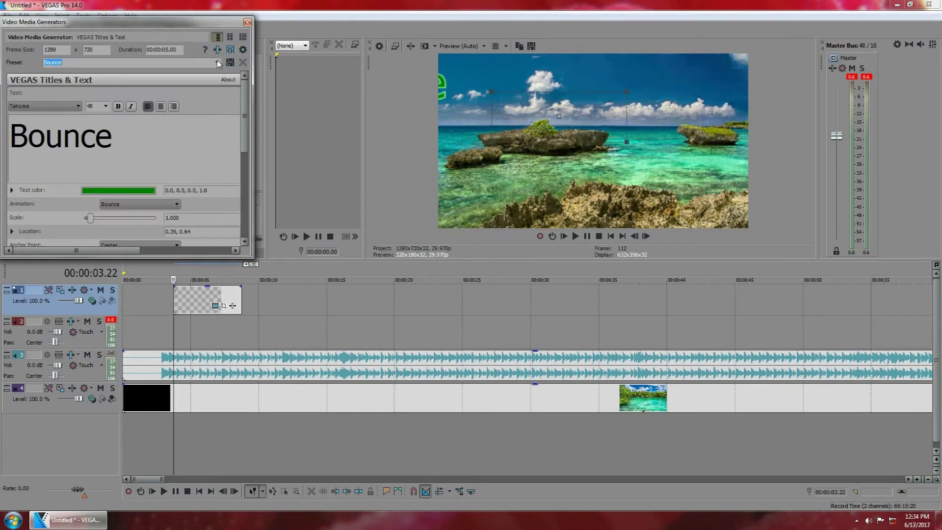
pyautogui.click(218, 63)
pyautogui.click(169, 79)
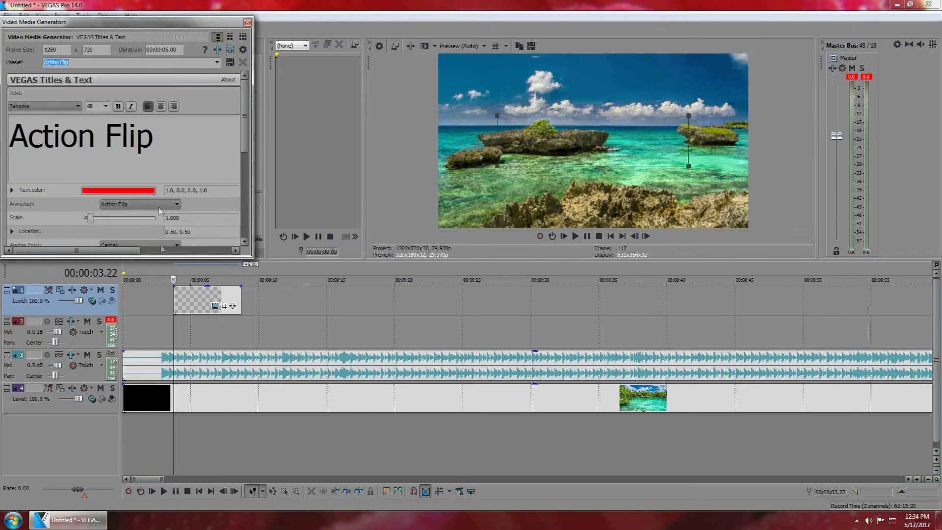
# Replace the title's sample text with THE ROSE WORLD while previewing the title at about 0:04.24.
pyautogui.click(188, 304)
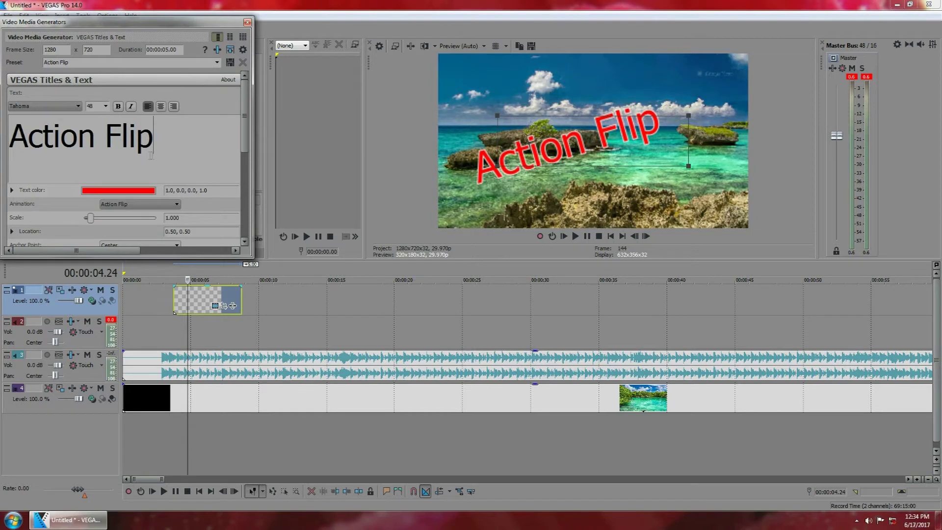
pyautogui.press('BackSpace')
pyautogui.press('BackSpace')
pyautogui.press('BackSpace')
pyautogui.press('BackSpace')
pyautogui.press('BackSpace')
pyautogui.press('BackSpace')
pyautogui.press('BackSpace')
pyautogui.press('BackSpace')
pyautogui.press('BackSpace')
pyautogui.press('BackSpace')
pyautogui.press('BackSpace')
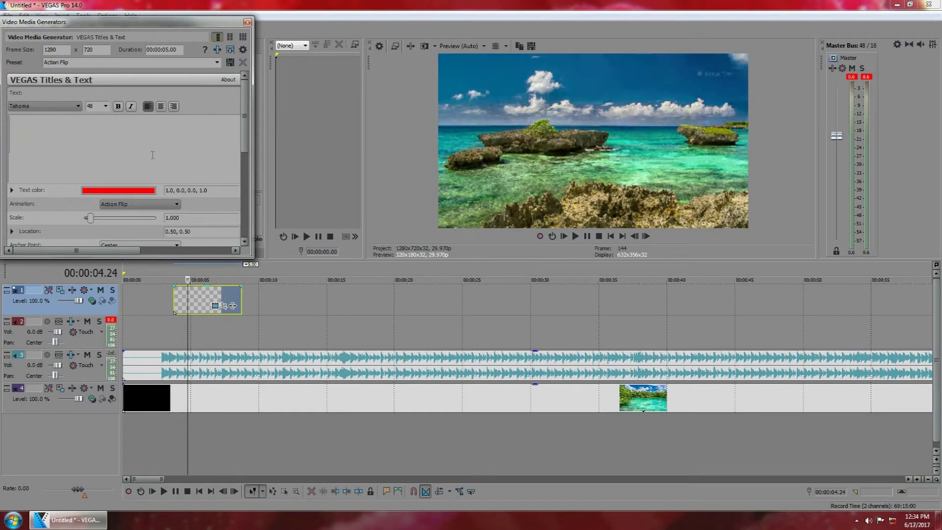
pyautogui.write('THE')
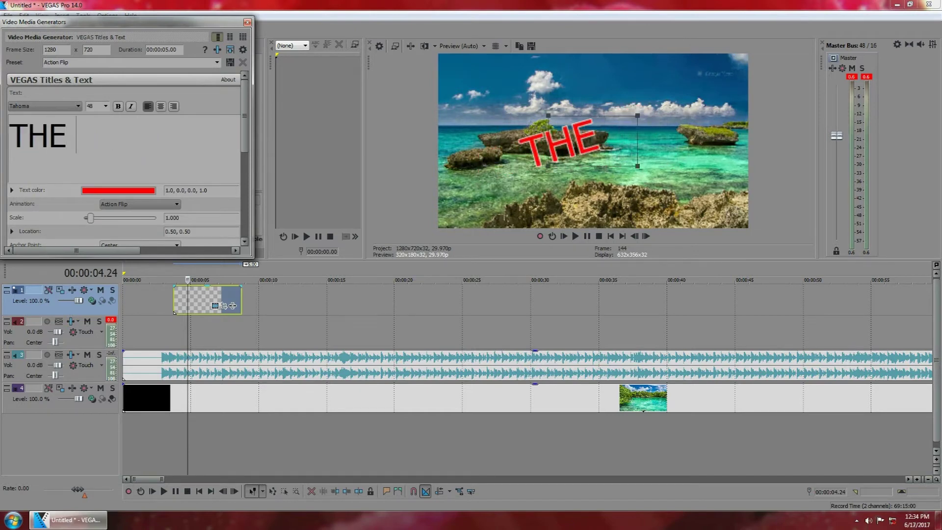
pyautogui.write(' ROSE')
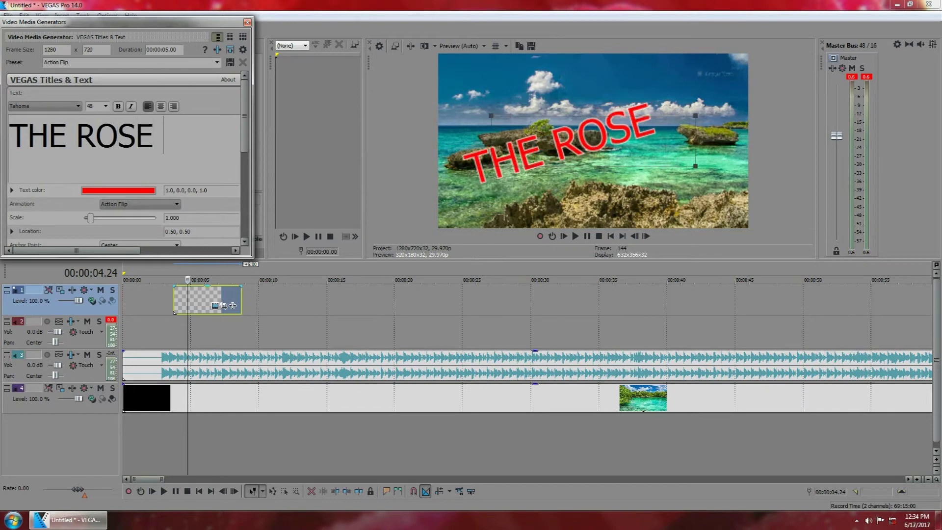
pyautogui.write(' WORLD')
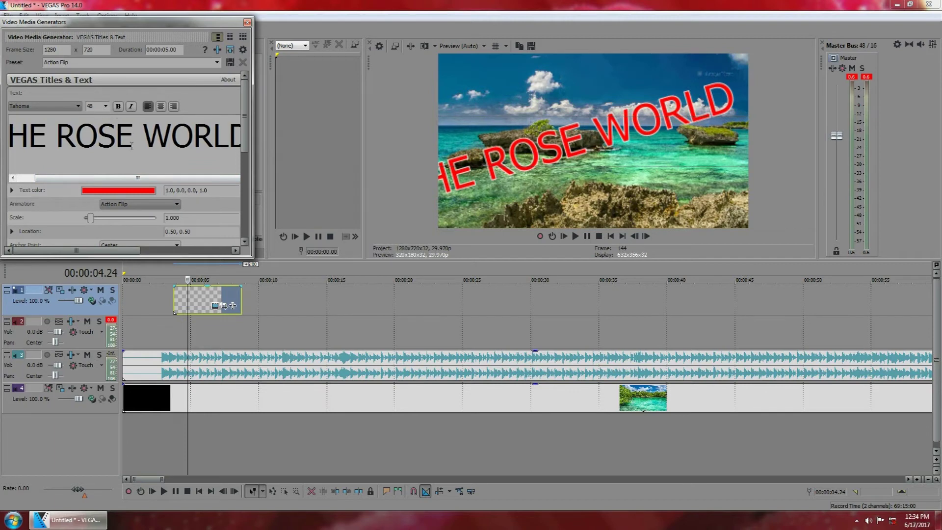
# Set the font size of the whole title text to 24.
pyautogui.hotkey('ctrl', 'a')
pyautogui.click(106, 106)
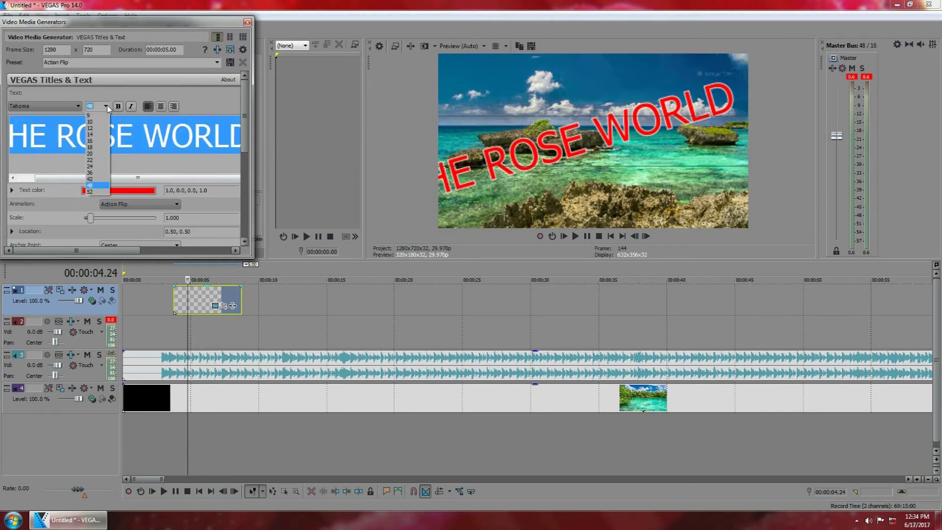
pyautogui.click(90, 166)
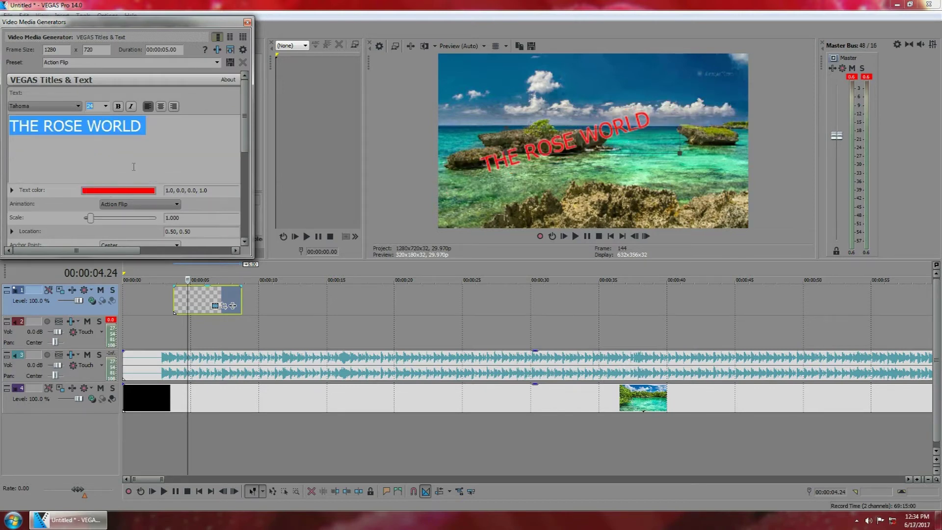
# Change the title's text color to a blue of 0.24, 0.47, 0.91 at full opacity.
pyautogui.click(147, 192)
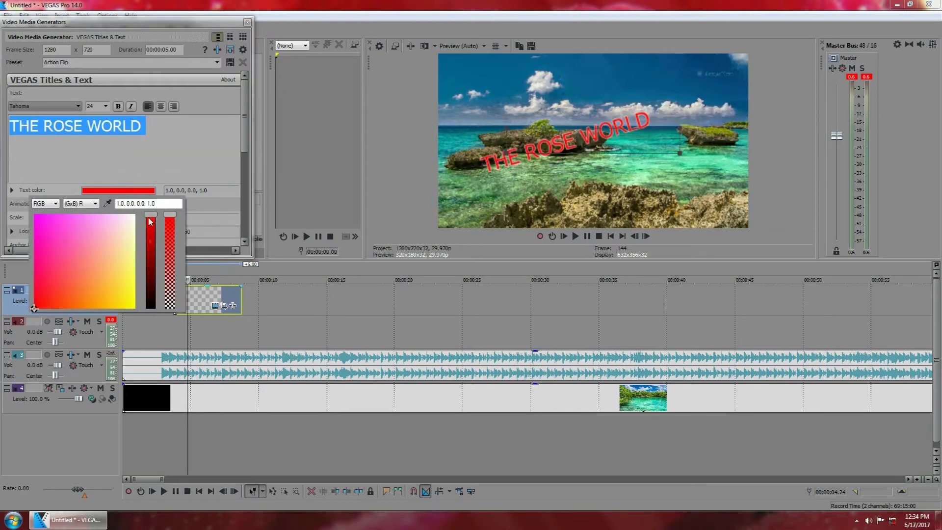
pyautogui.moveTo(149, 229); pyautogui.dragTo(150, 286)
pyautogui.click(116, 272)
pyautogui.click(78, 226)
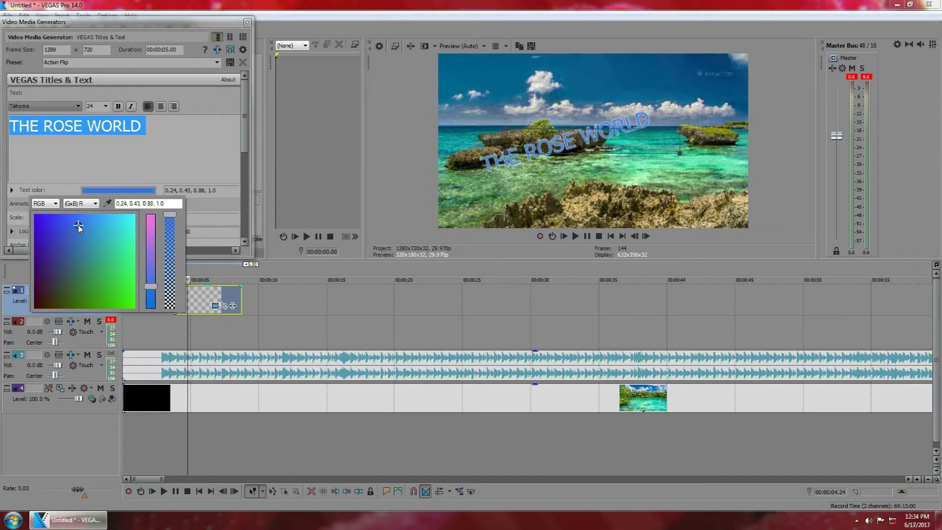
pyautogui.moveTo(172, 215)
pyautogui.mouseDown()
pyautogui.moveTo(167, 298)
pyautogui.moveTo(169, 214)
pyautogui.mouseUp()
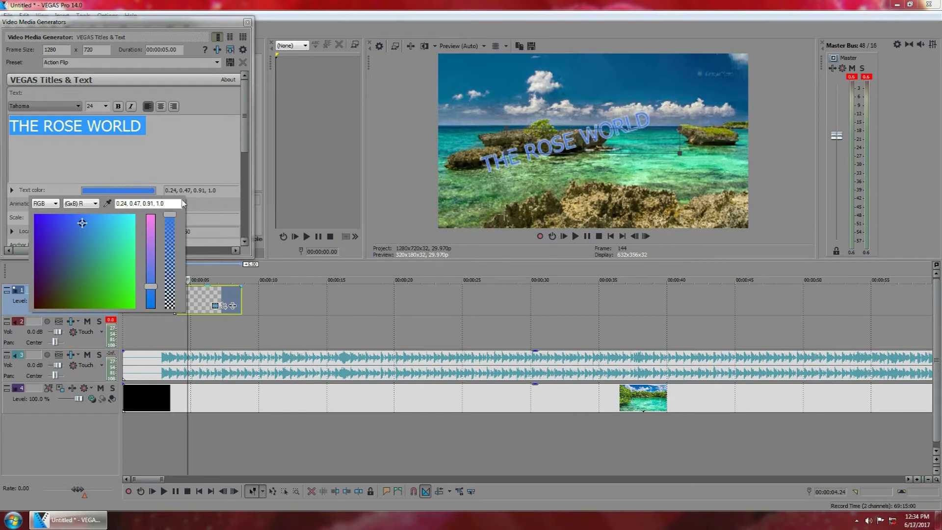
pyautogui.click(221, 150)
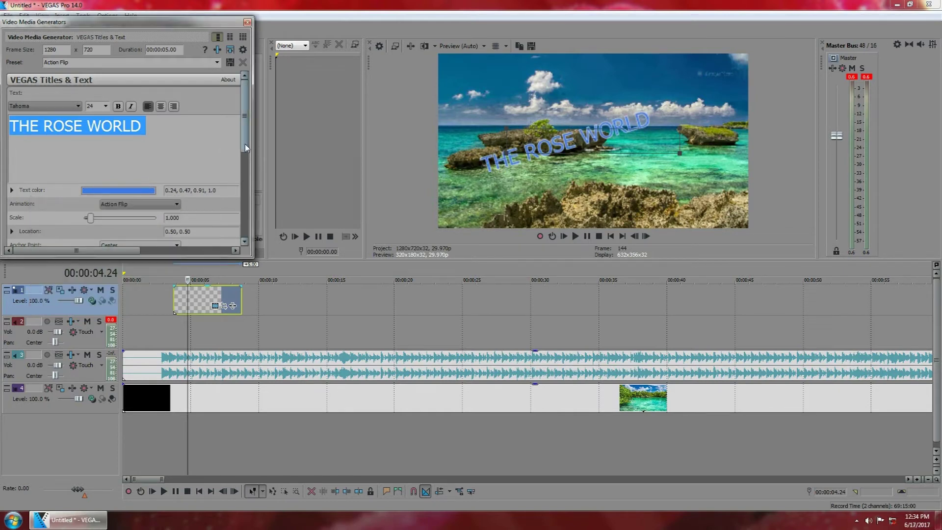
# Enlarge the title to a scale of about 1.178 and close its media generator settings.
pyautogui.moveTo(90, 218); pyautogui.dragTo(93, 224)
pyautogui.scroll(-3, 233, 231)
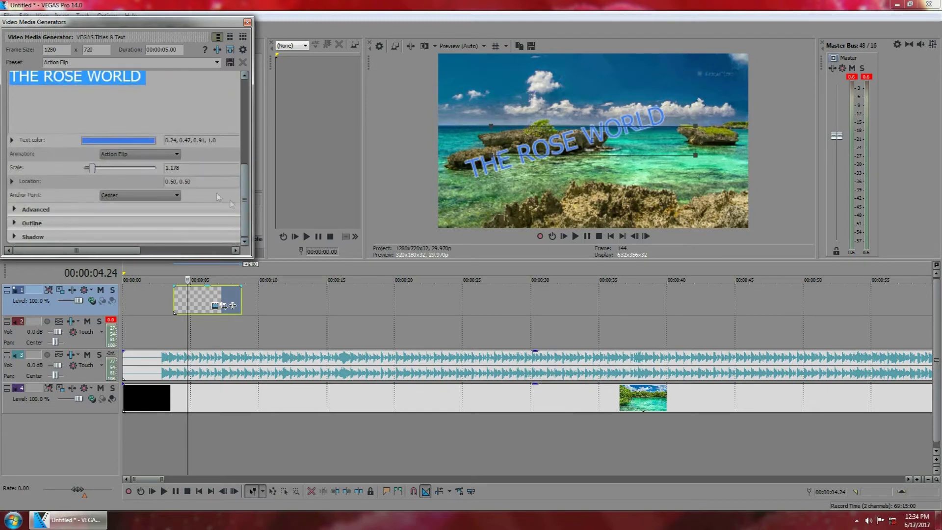
pyautogui.click(15, 210)
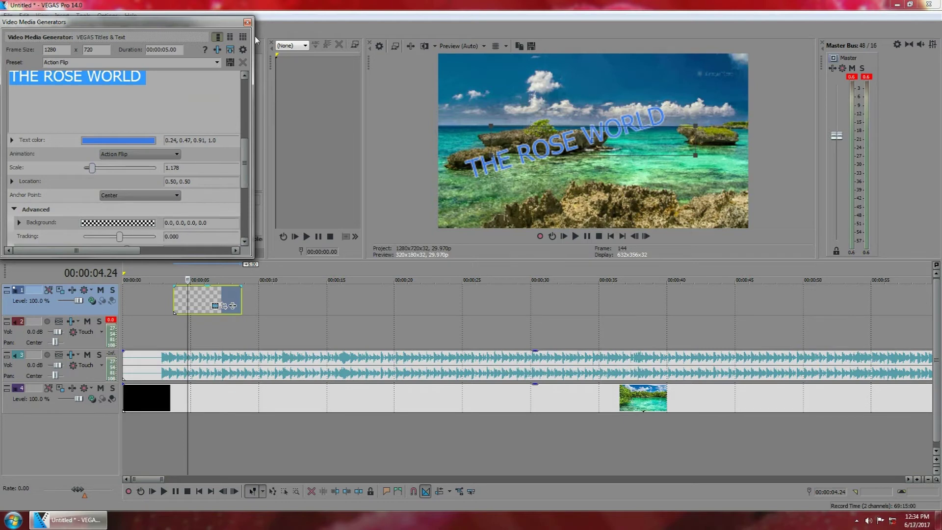
pyautogui.click(247, 22)
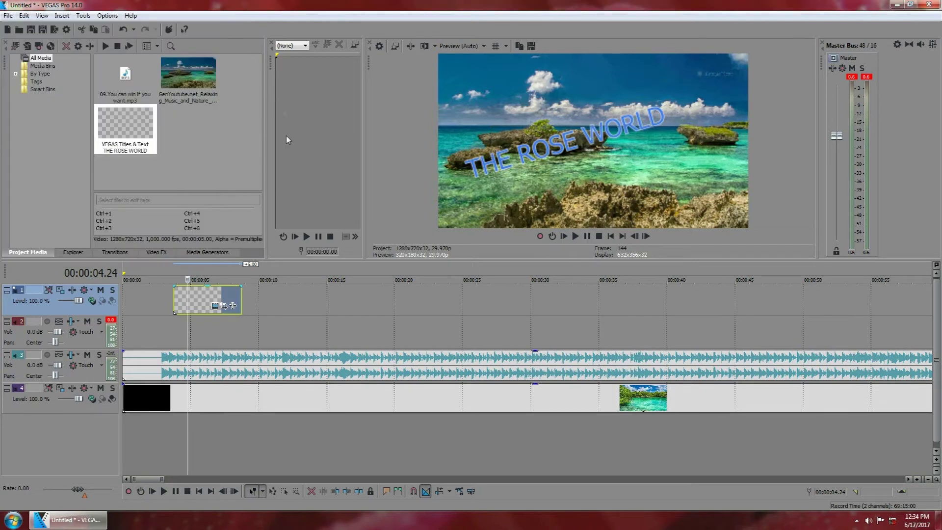
# Move the title to the start of its track at 0:00 and play it from there.
pyautogui.moveTo(198, 300); pyautogui.dragTo(149, 300)
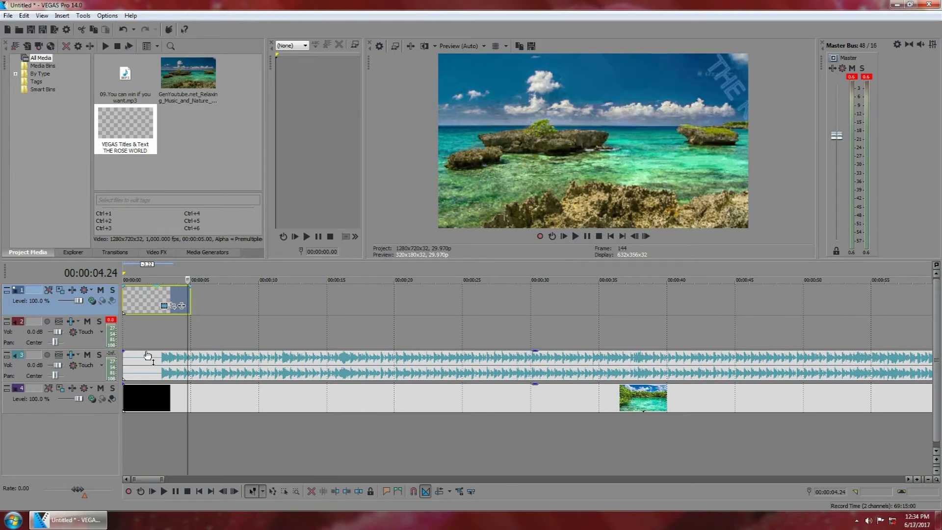
pyautogui.click(125, 433)
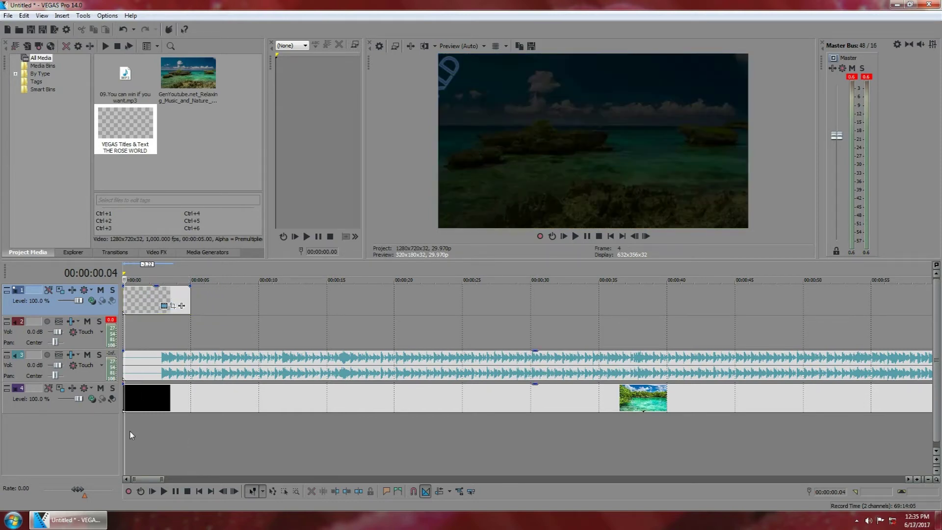
pyautogui.press('space')
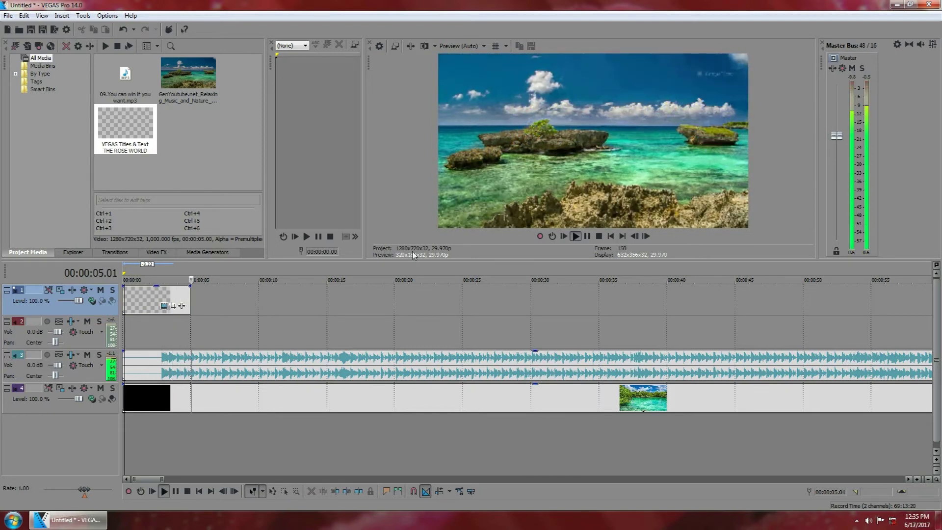
pyautogui.press('space')
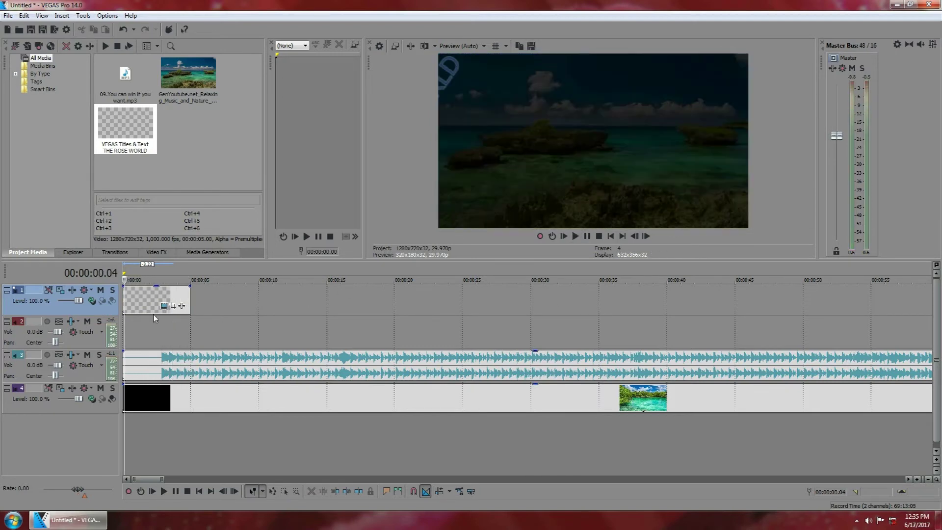
# Apply the VEGAS Black and White effect to the title and play it from the start.
pyautogui.click(181, 307)
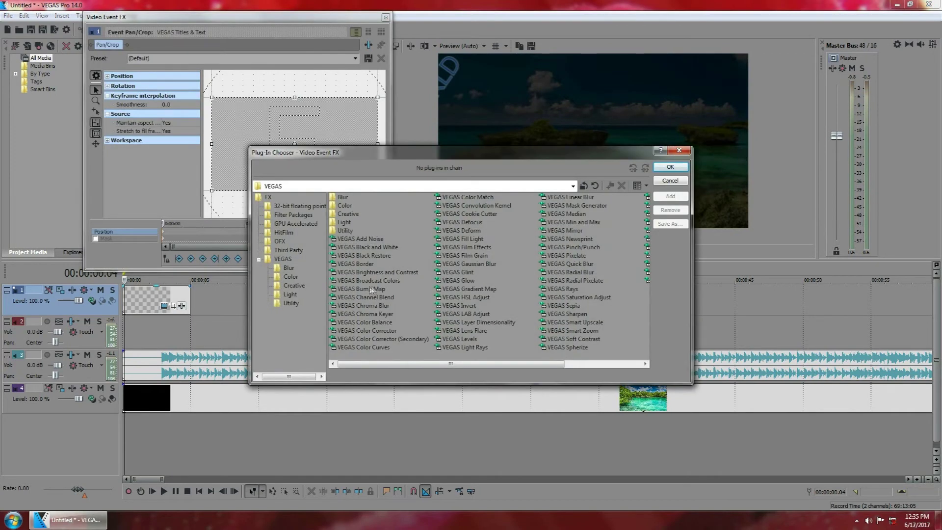
pyautogui.click(382, 248)
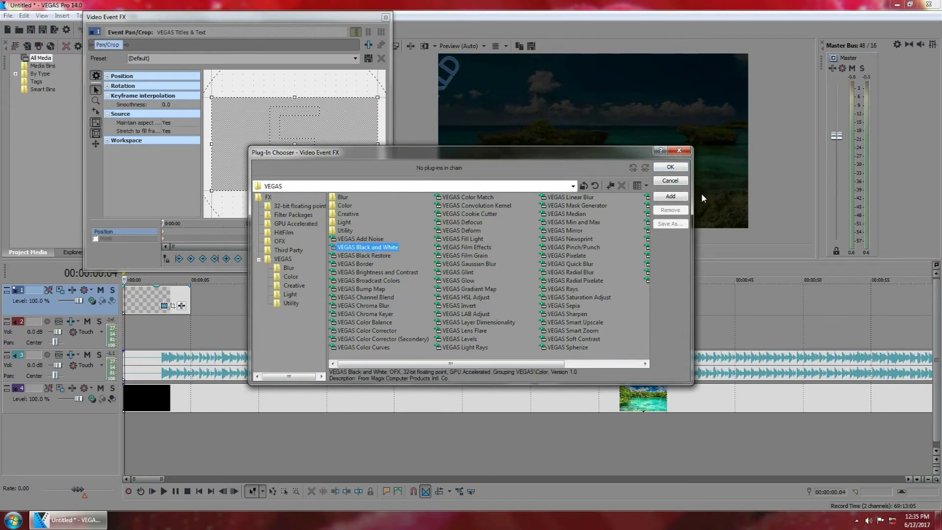
pyautogui.click(671, 168)
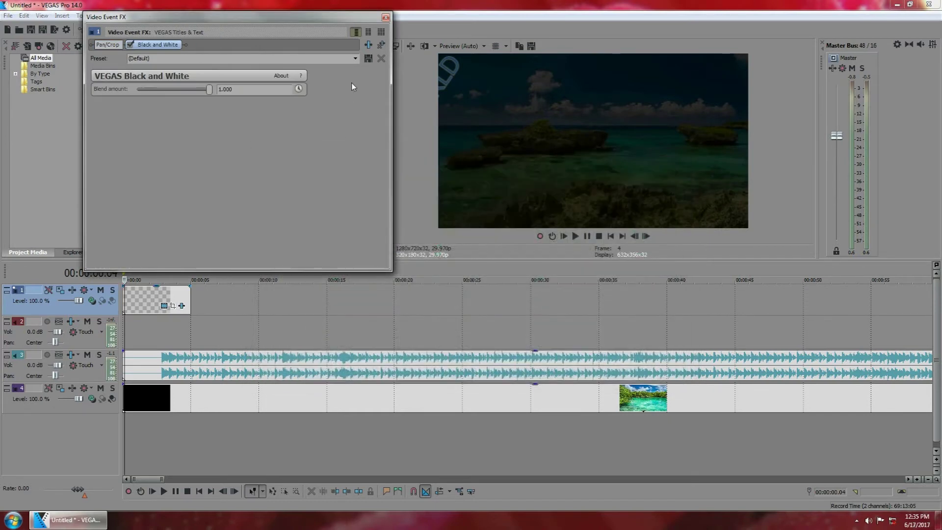
pyautogui.click(386, 18)
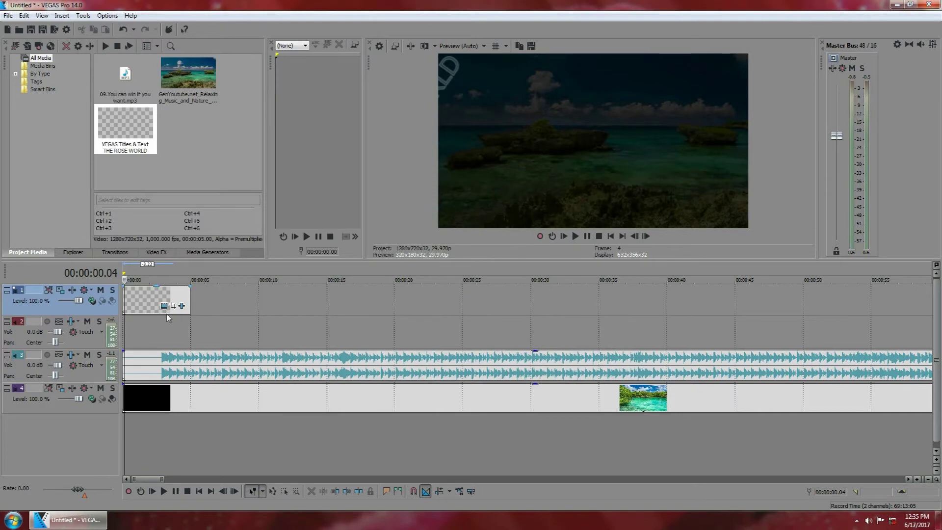
pyautogui.press('space')
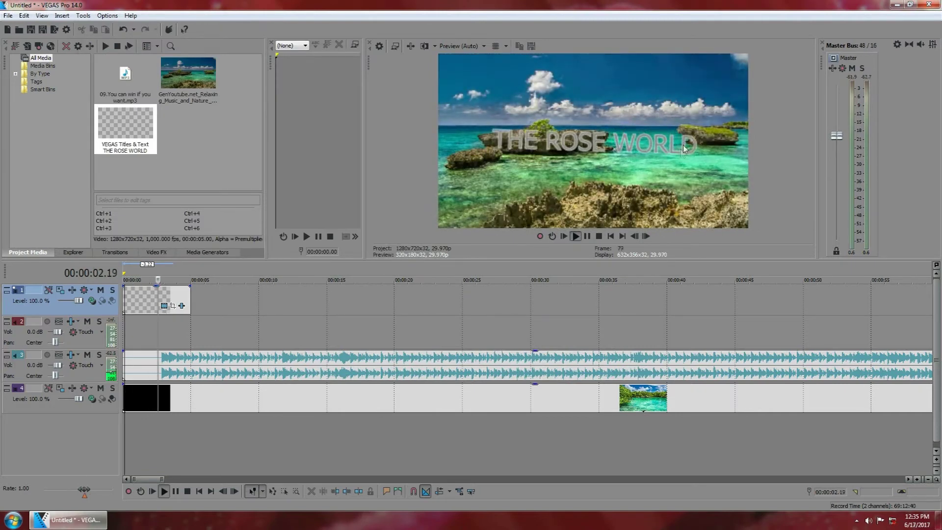
pyautogui.press('space')
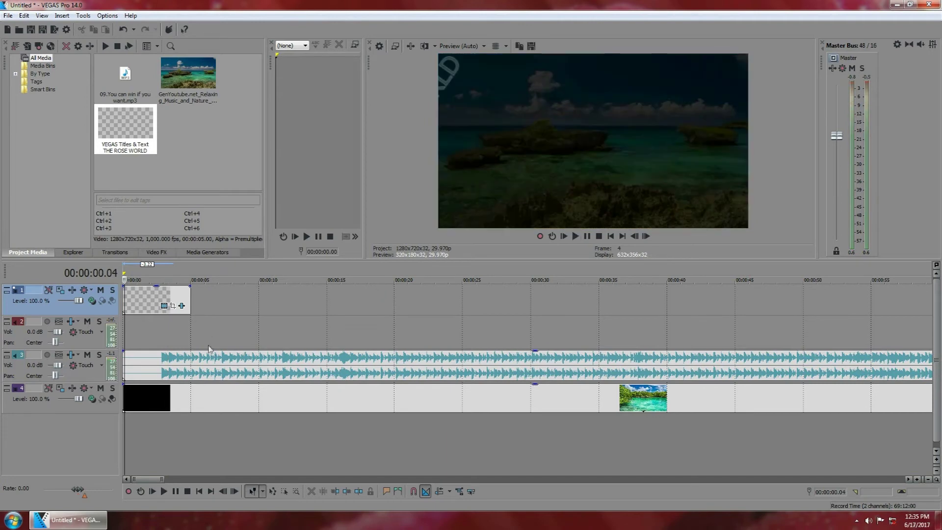
# Remove the Black and White effect from the title.
pyautogui.click(182, 307)
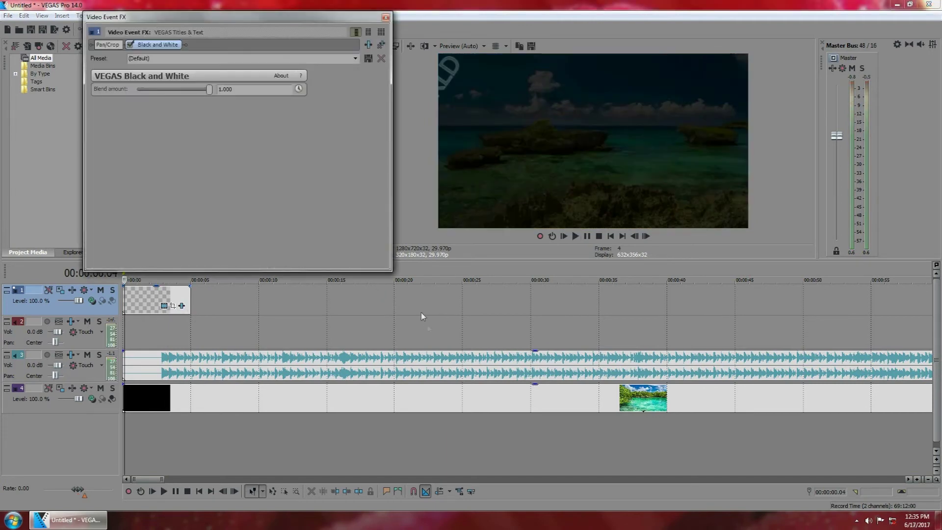
pyautogui.click(382, 44)
pyautogui.click(385, 17)
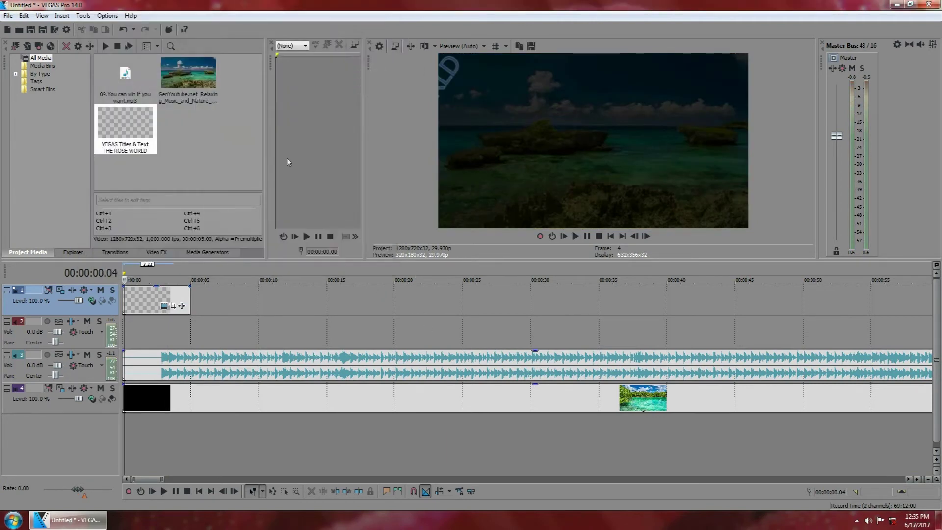
# Add the VEGAS Rays effect to the title.
pyautogui.click(182, 306)
pyautogui.click(566, 289)
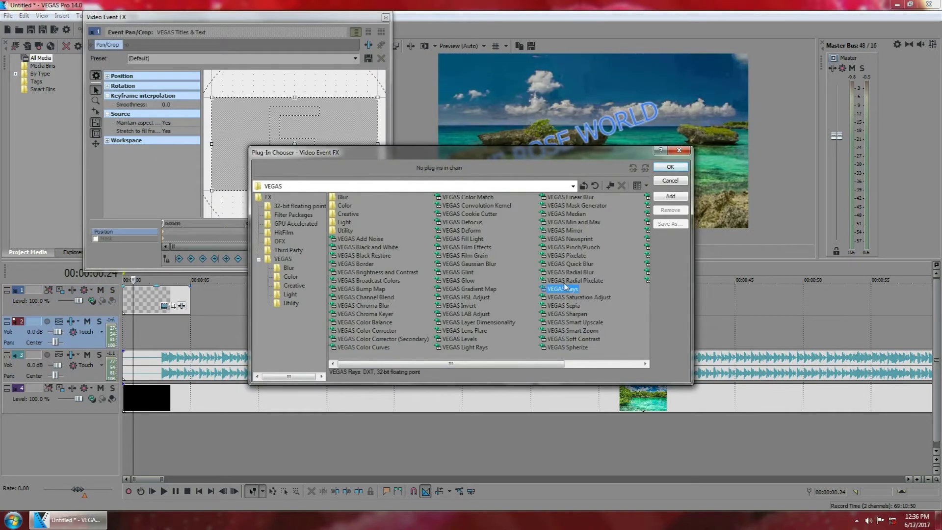
pyautogui.click(670, 166)
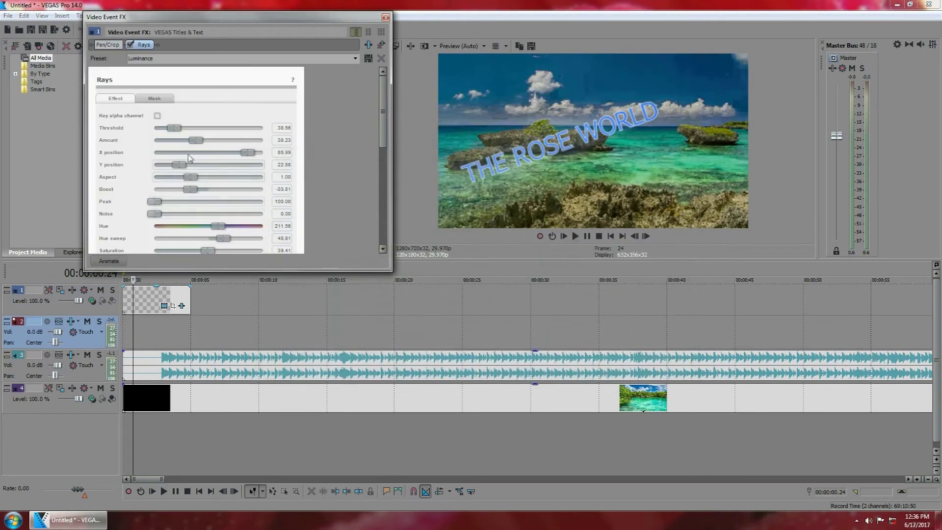
# Set the Rays threshold to about 35, amount 20, X position 50, Y position 31, aspect 1.29, boost 48, peak 134 and noise 59.
pyautogui.moveTo(175, 128); pyautogui.dragTo(238, 145)
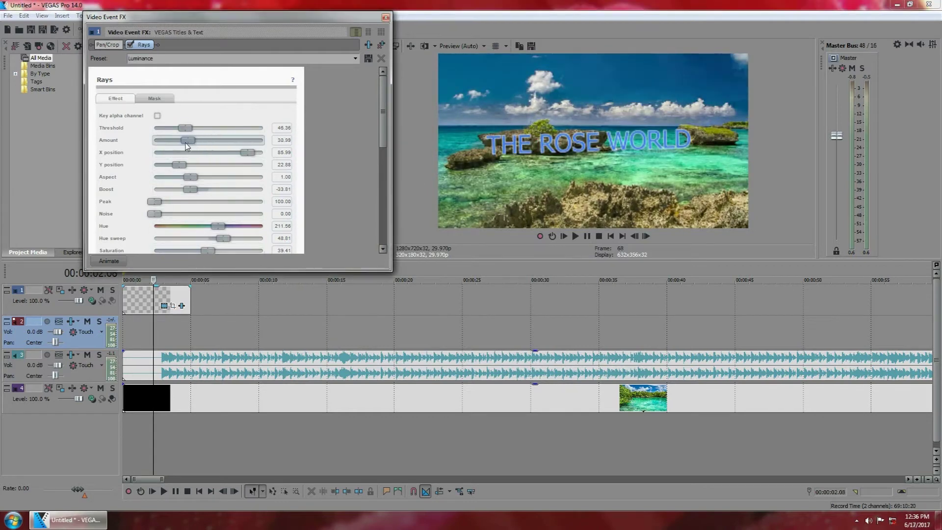
pyautogui.moveTo(185, 127); pyautogui.dragTo(169, 128)
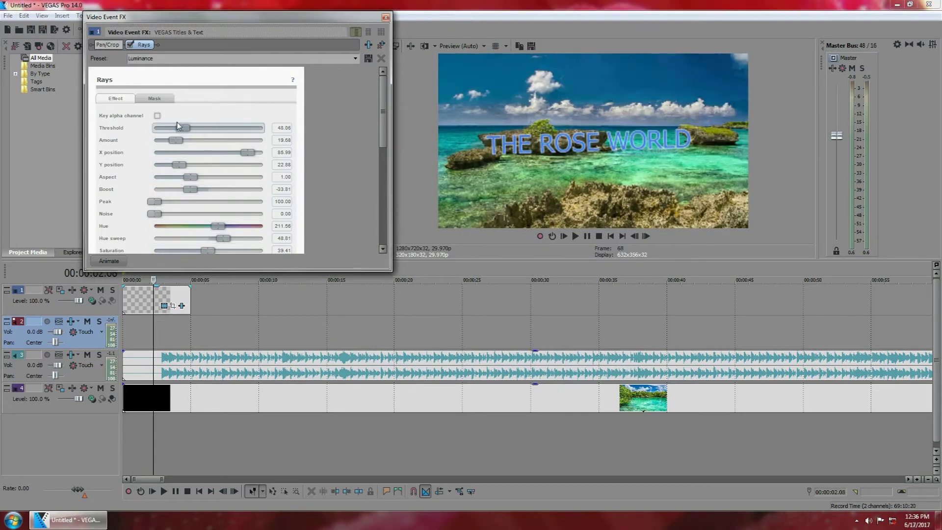
pyautogui.moveTo(248, 152); pyautogui.dragTo(236, 191)
pyautogui.moveTo(160, 204)
pyautogui.mouseDown()
pyautogui.moveTo(189, 206)
pyautogui.moveTo(168, 208)
pyautogui.mouseUp()
pyautogui.moveTo(215, 178); pyautogui.dragTo(188, 164)
pyautogui.moveTo(154, 213); pyautogui.dragTo(218, 214)
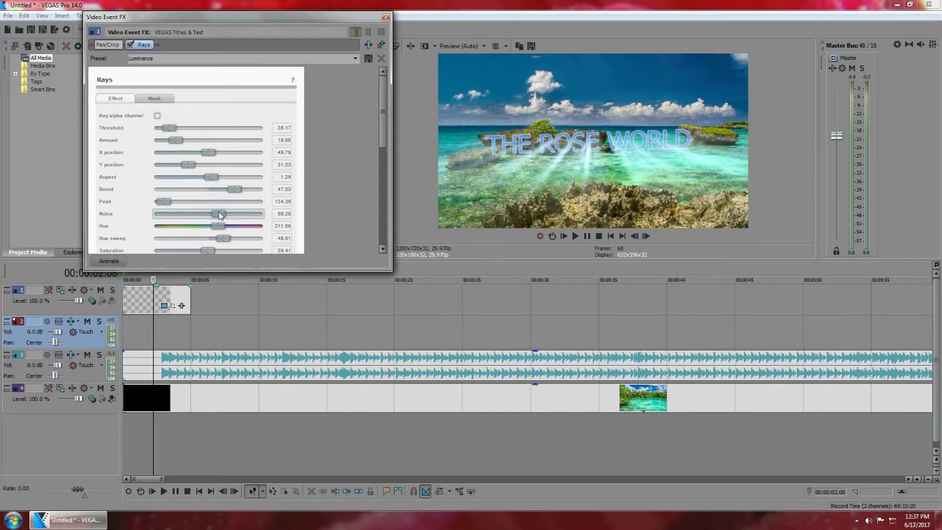
pyautogui.click(386, 18)
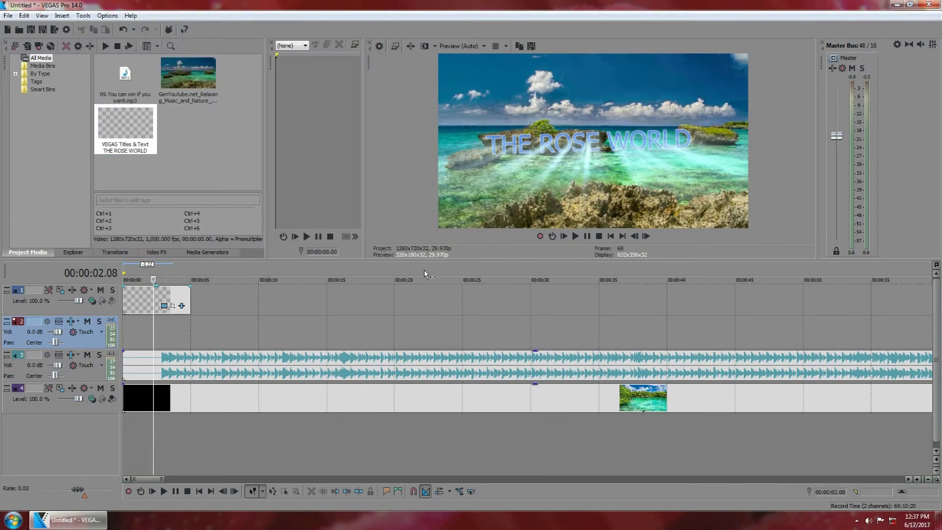
# Play the title with its Rays effect from the start of the timeline.
pyautogui.click(126, 338)
pyautogui.press('space')
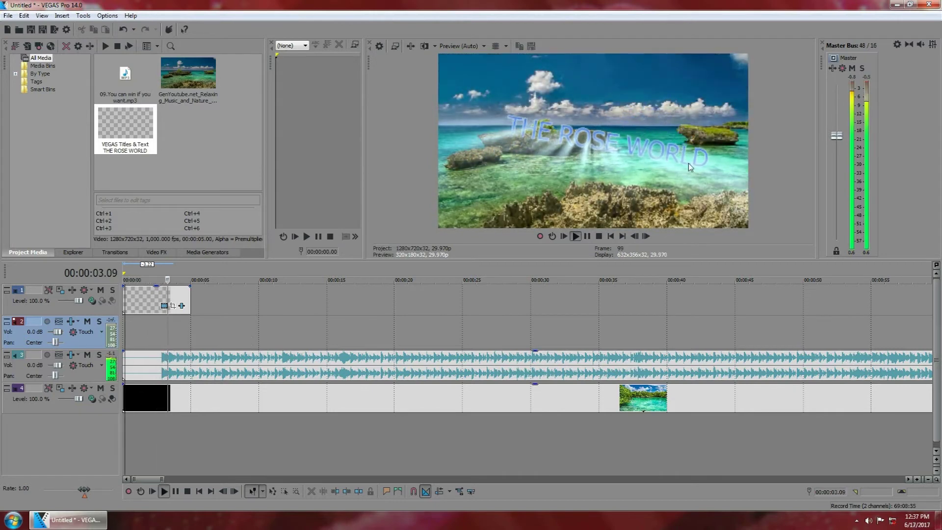
pyautogui.press('space')
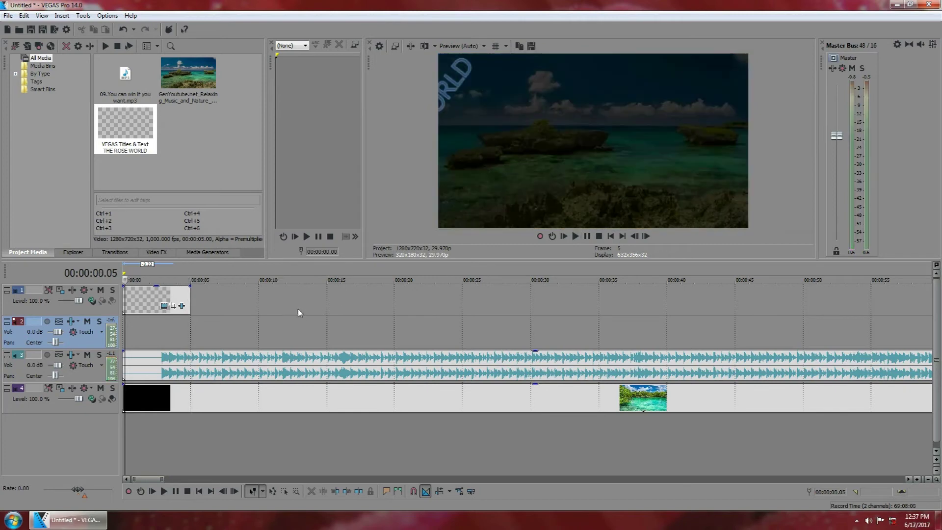
pyautogui.scroll(-5, 430, 343)
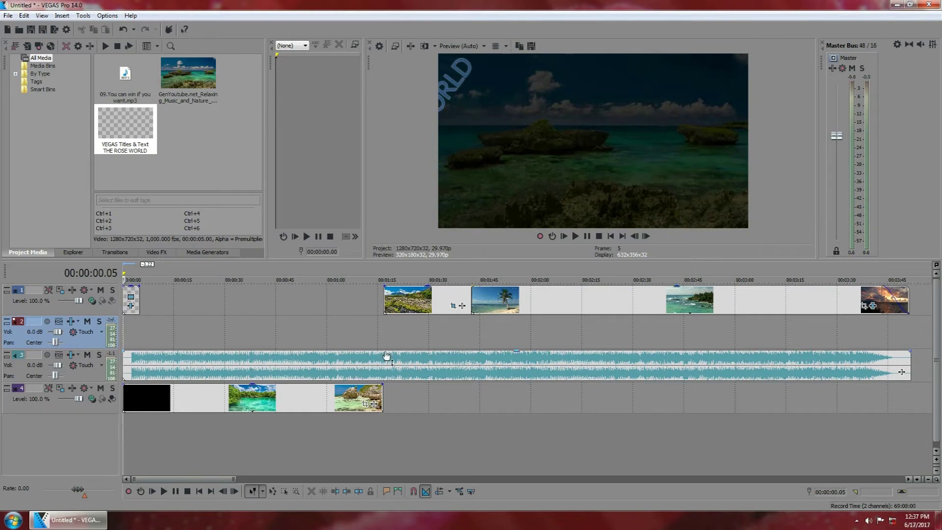
# Play the video from about 1:12 across the change from the beach clip to the upside-down cliff clip.
pyautogui.click(368, 340)
pyautogui.press('space')
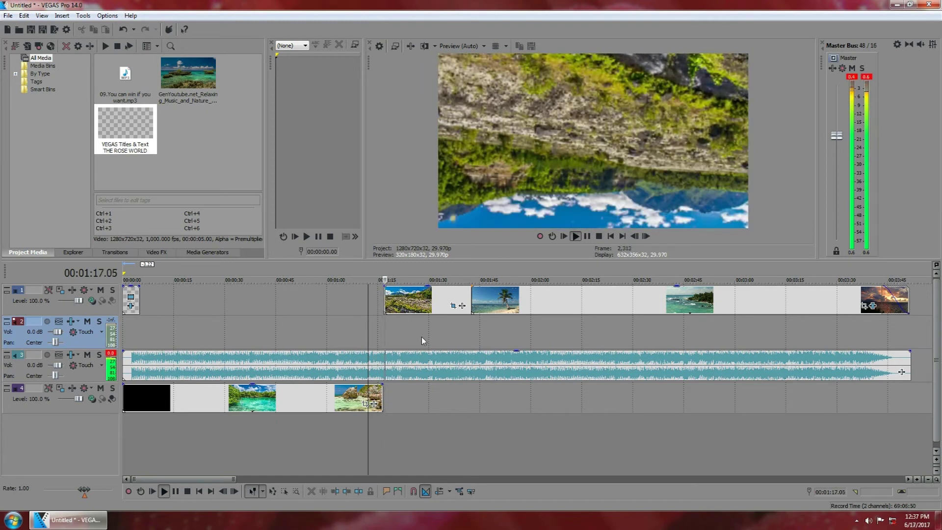
pyautogui.press('space')
# Move the upside-down cliff clip earlier and down to track 4, overlapping the end of the preceding beach clip.
pyautogui.moveTo(386, 297); pyautogui.dragTo(380, 298)
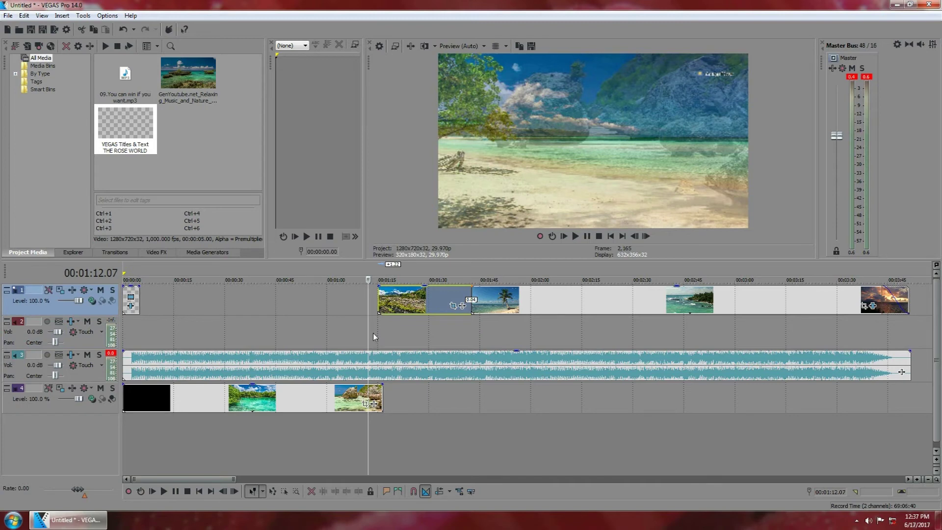
pyautogui.press('space')
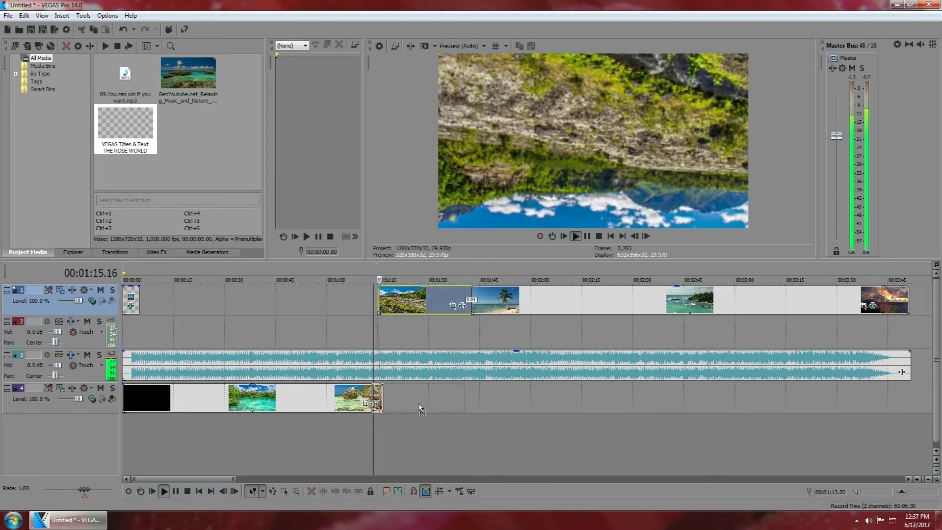
pyautogui.moveTo(427, 304); pyautogui.dragTo(438, 394)
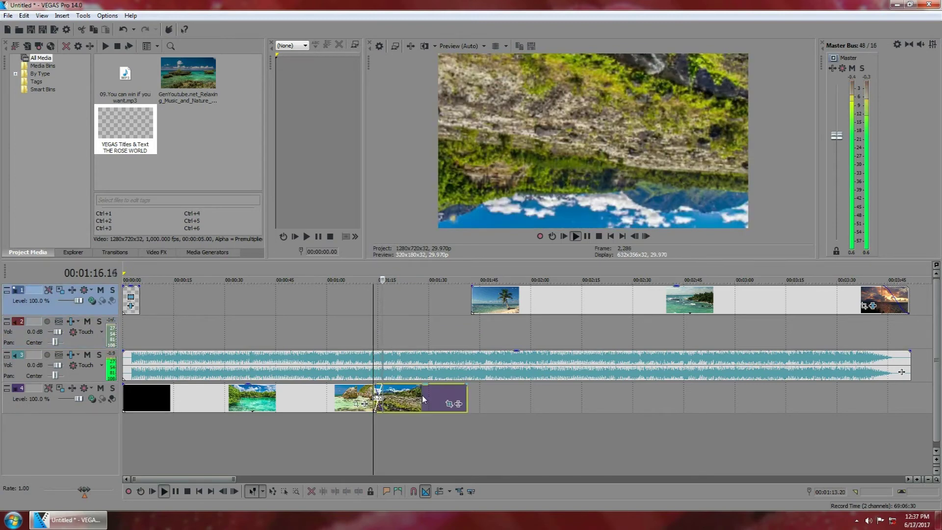
# Move the last palm beach clip from track 1 to track 4 so that it overlaps the end of the cliff clip.
pyautogui.click(530, 297)
pyautogui.moveTo(524, 405); pyautogui.dragTo(524, 402)
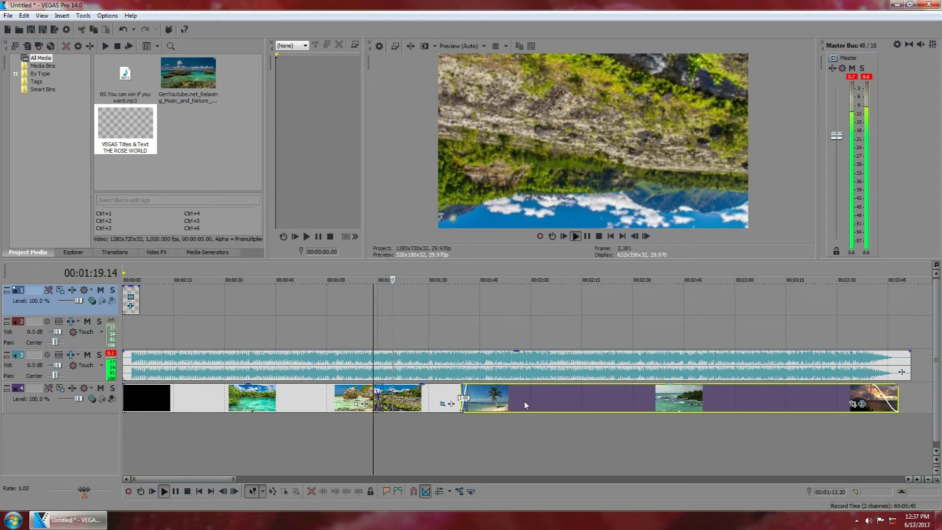
pyautogui.moveTo(635, 406); pyautogui.dragTo(624, 406)
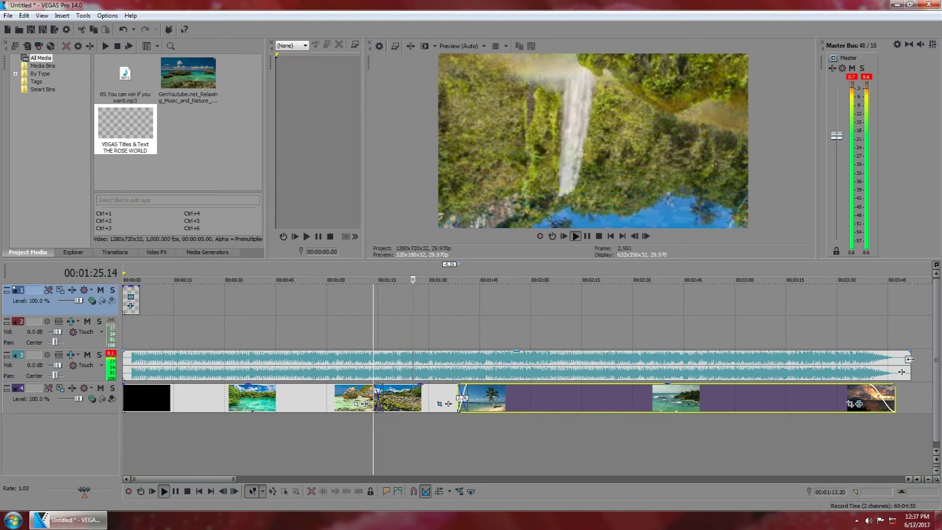
# Trim the song's end to line up with the end of the last video clip at 3:47.07.
pyautogui.moveTo(908, 363); pyautogui.dragTo(895, 364)
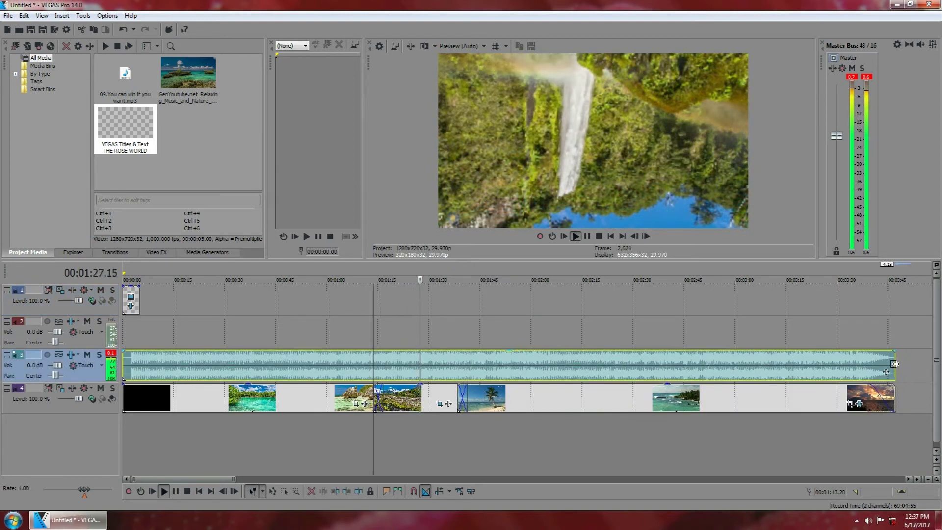
pyautogui.press('space')
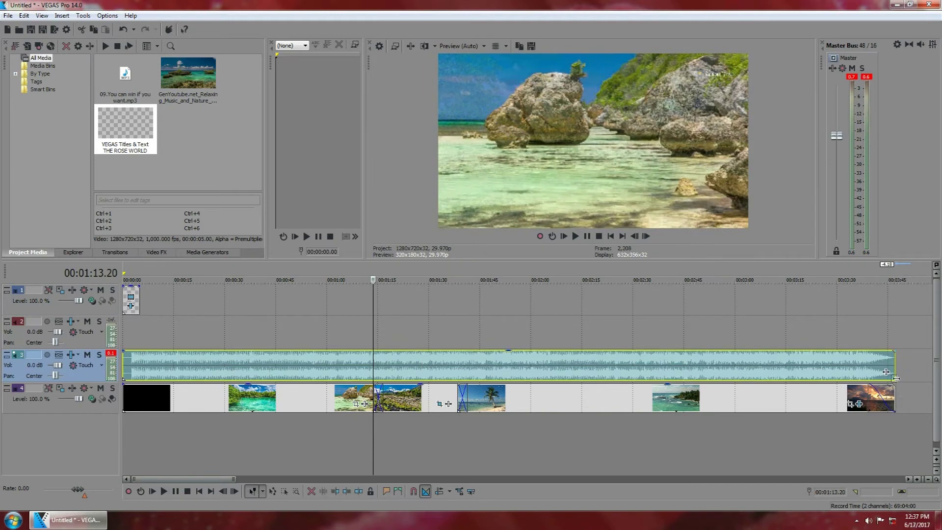
pyautogui.click(895, 392)
pyautogui.scroll(5, 665, 423)
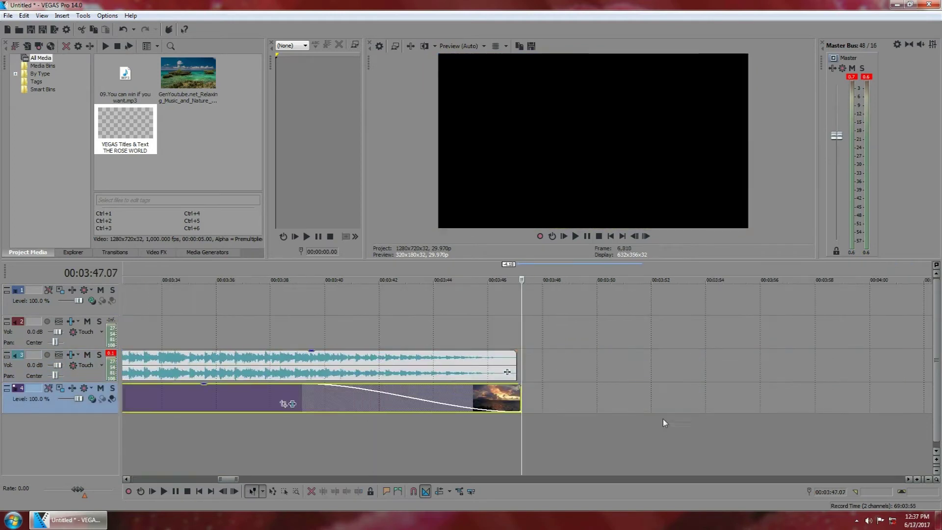
pyautogui.moveTo(515, 356); pyautogui.dragTo(520, 359)
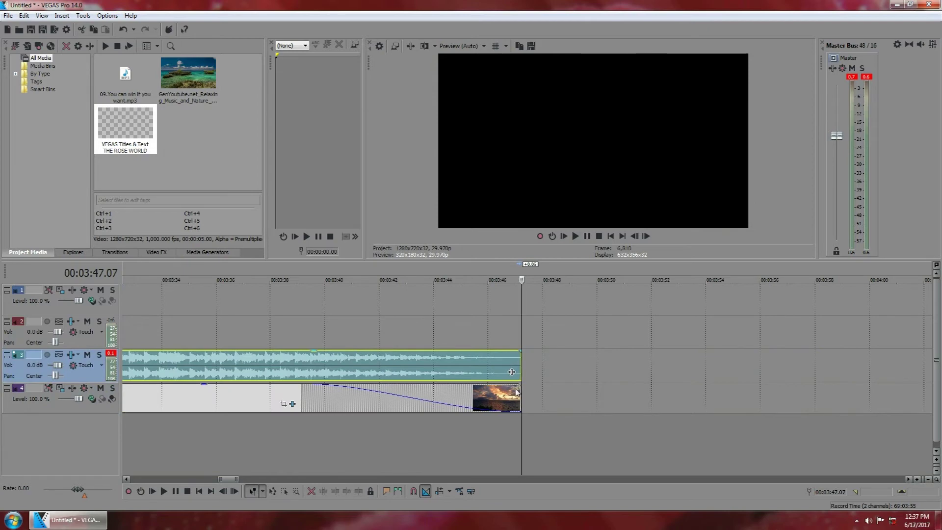
# Play the project from the start of the timeline and stop after the opening title.
pyautogui.scroll(-8, 458, 428)
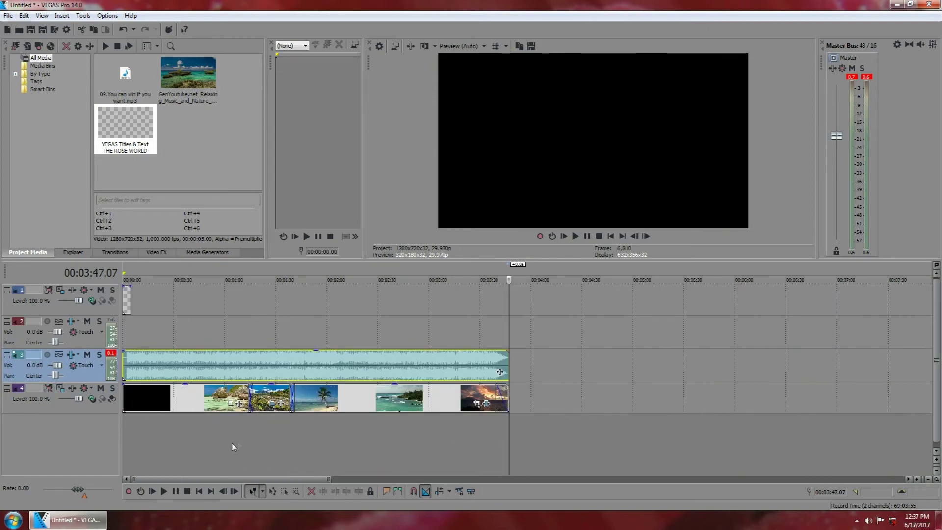
pyautogui.click(122, 434)
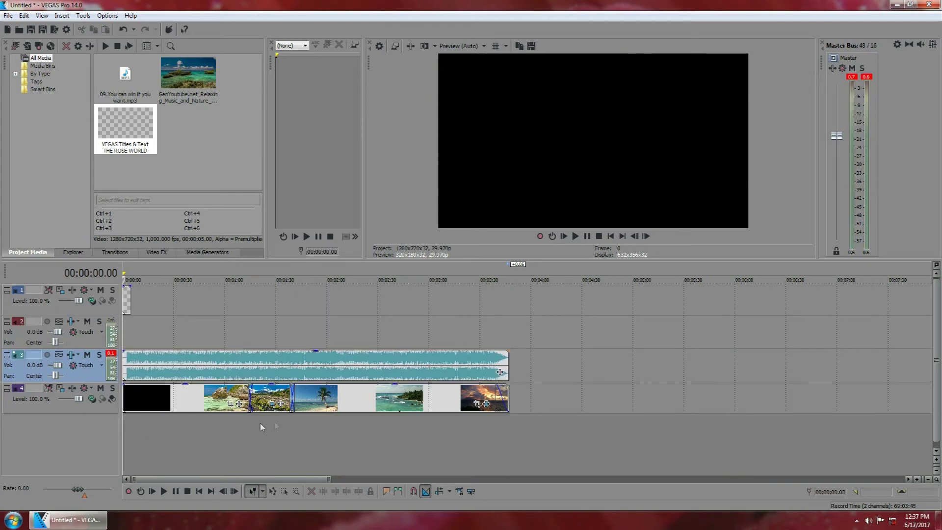
pyautogui.press('space')
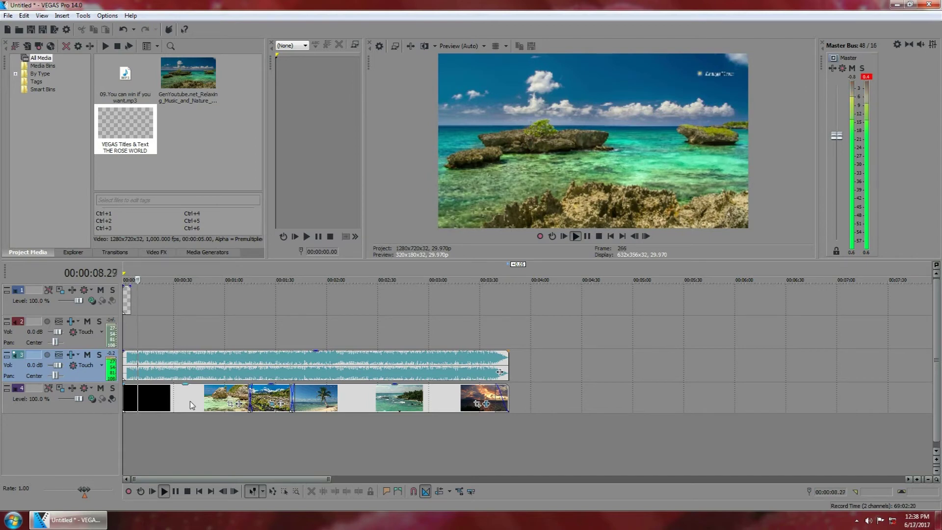
pyautogui.press('space')
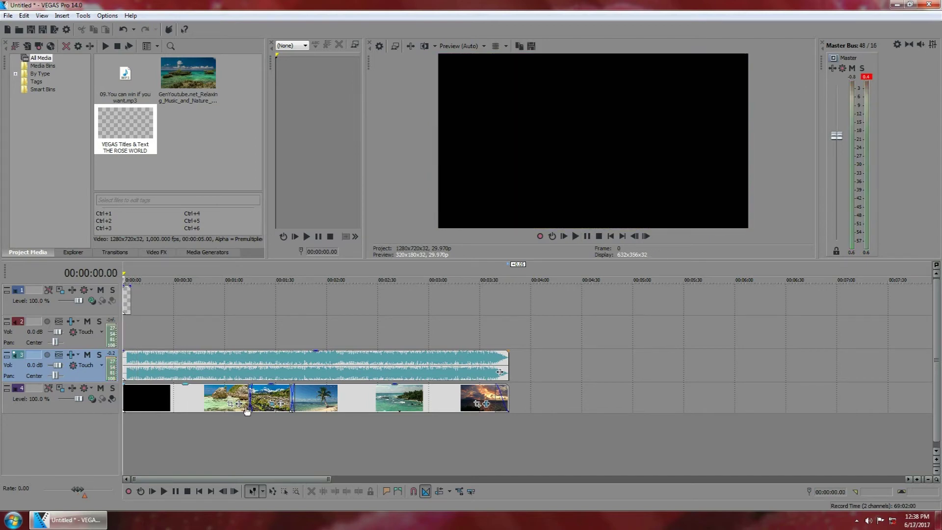
# Split the first video clip at 0:25.29 and overlap the second part slightly with the first.
pyautogui.click(166, 400)
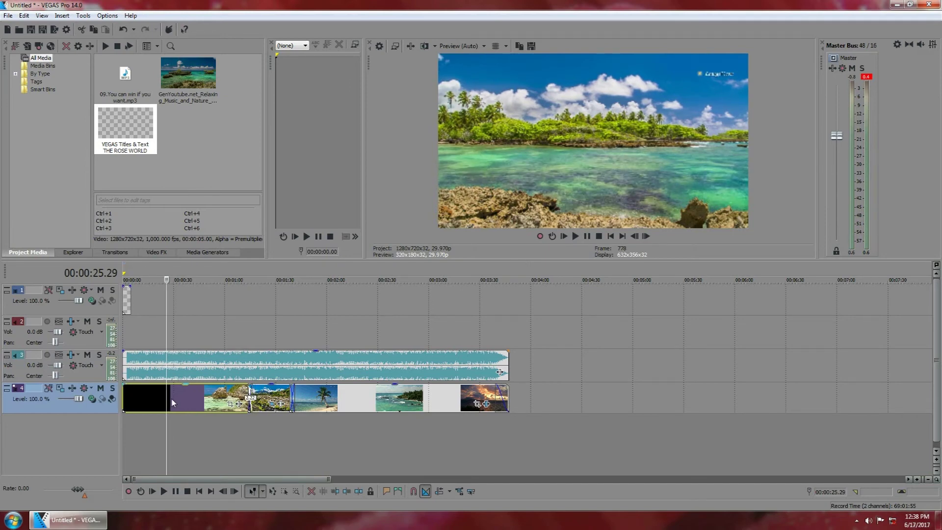
pyautogui.moveTo(171, 398)
pyautogui.mouseDown()
pyautogui.moveTo(182, 402)
pyautogui.moveTo(167, 399)
pyautogui.mouseUp()
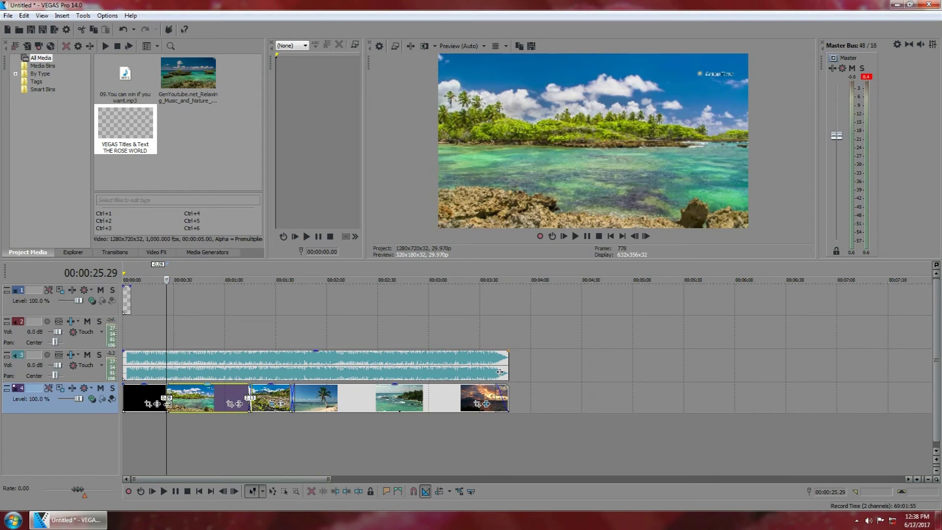
pyautogui.click(212, 324)
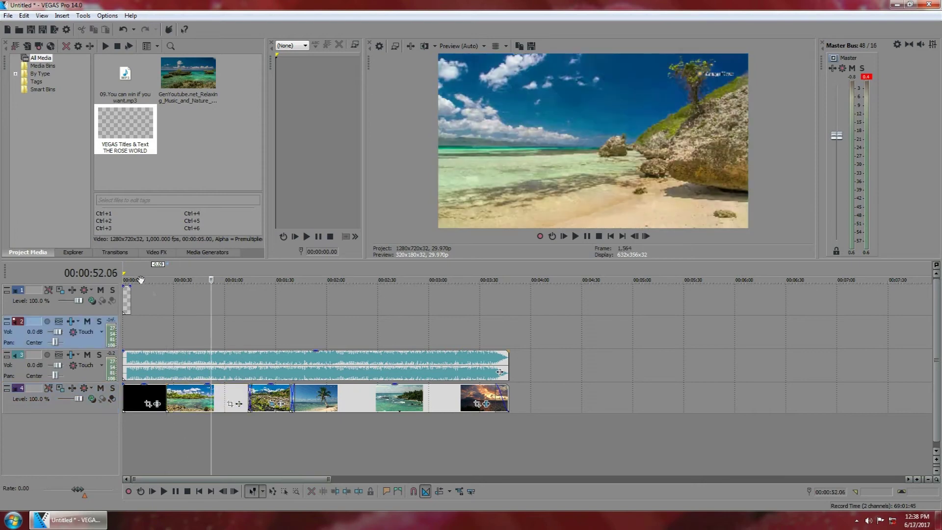
# Add the Page Roll transition with the Bottom-Left, Medium Curl preset between the first two clips and widen their overlap.
pyautogui.click(124, 253)
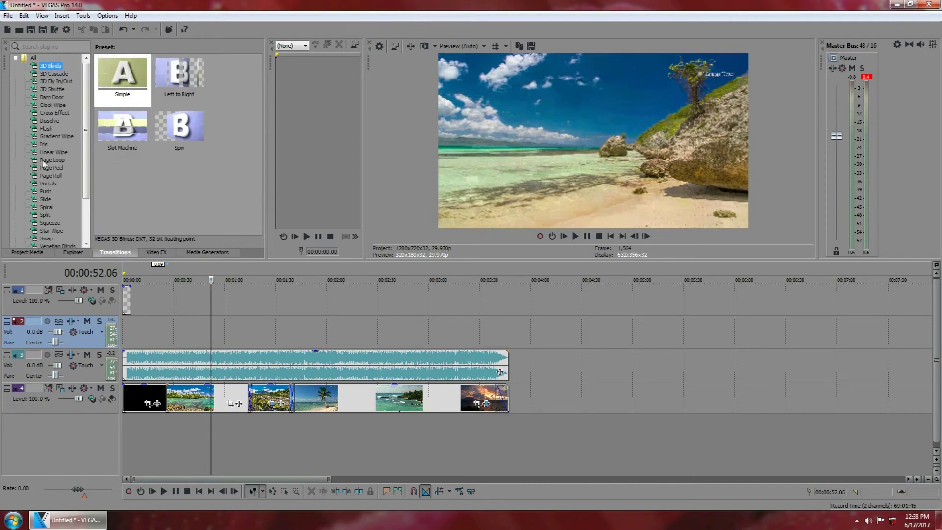
pyautogui.click(49, 121)
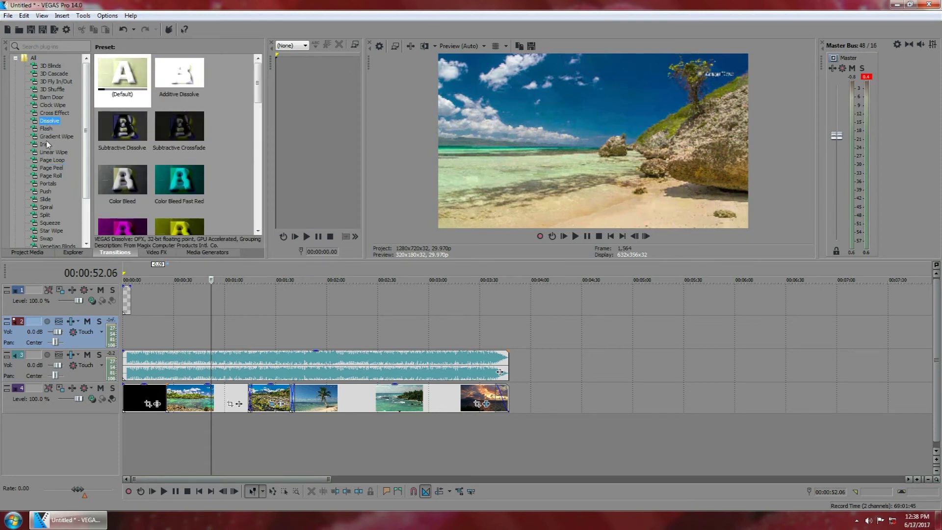
pyautogui.click(48, 168)
pyautogui.click(50, 175)
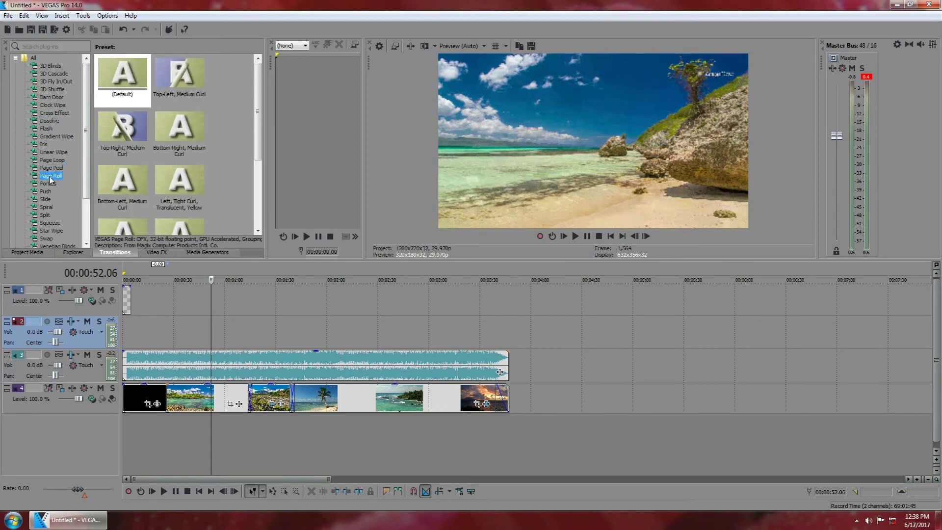
pyautogui.click(49, 81)
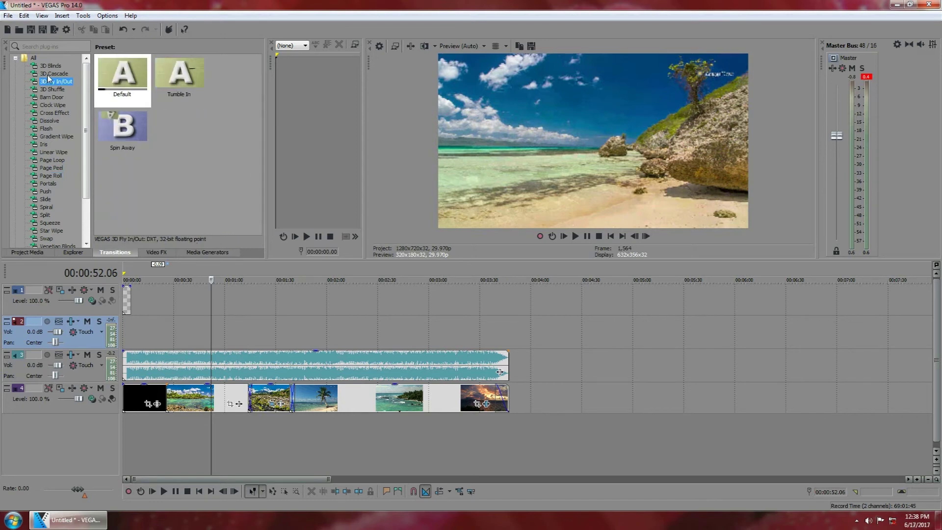
pyautogui.click(49, 74)
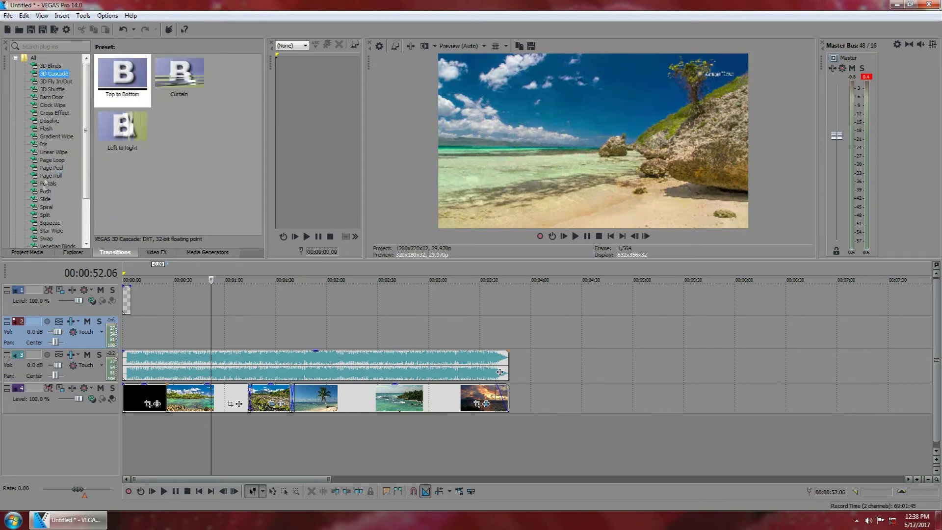
pyautogui.scroll(-1, 49, 153)
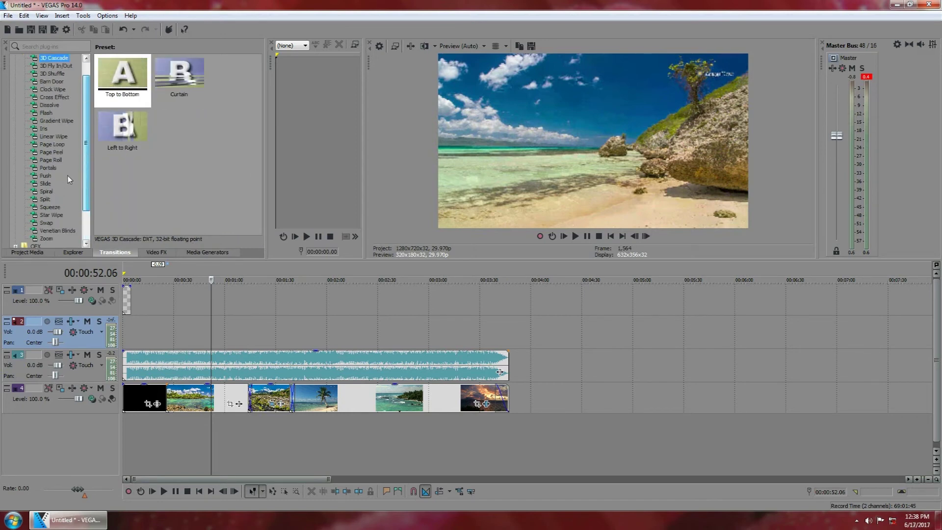
pyautogui.click(51, 160)
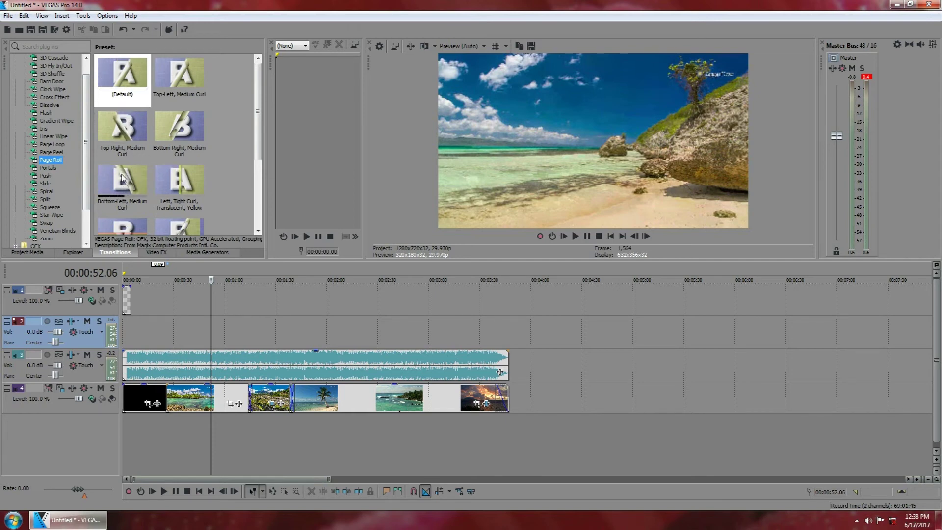
pyautogui.moveTo(136, 176); pyautogui.dragTo(165, 403)
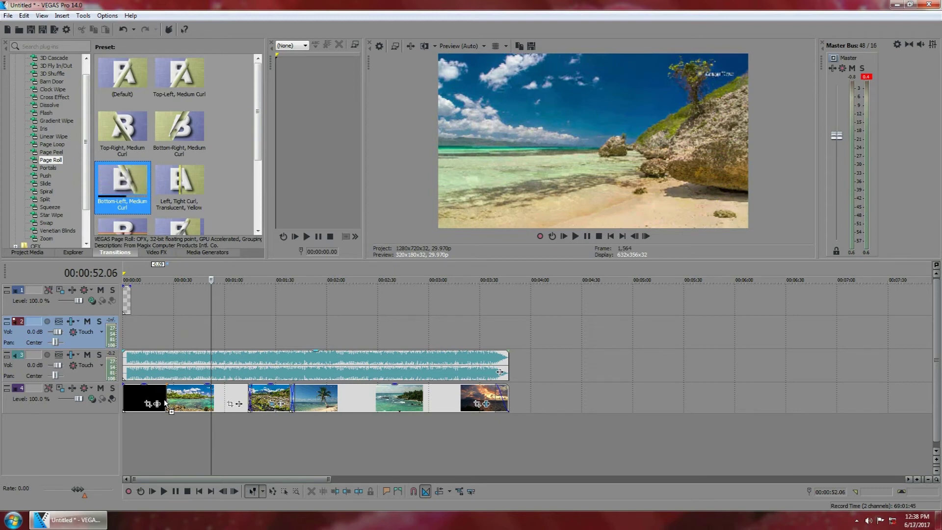
pyautogui.moveTo(165, 403); pyautogui.dragTo(186, 401)
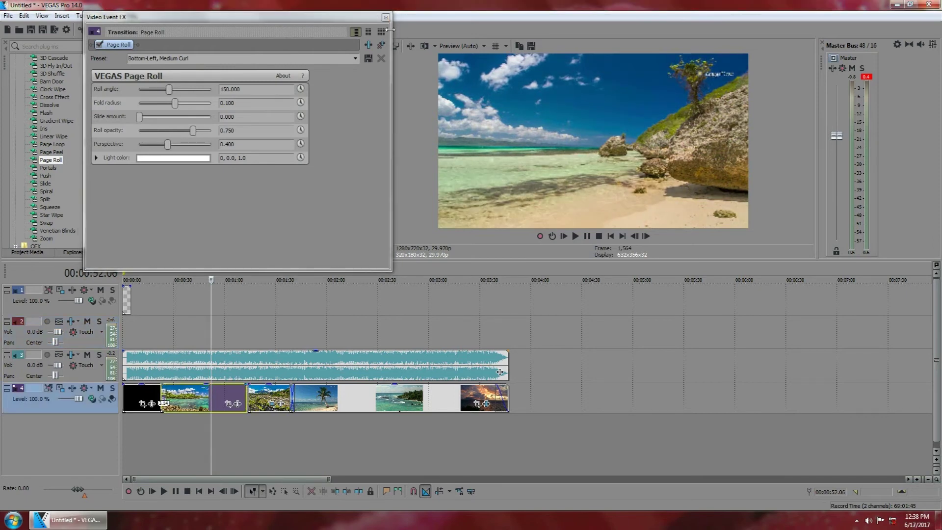
pyautogui.click(386, 17)
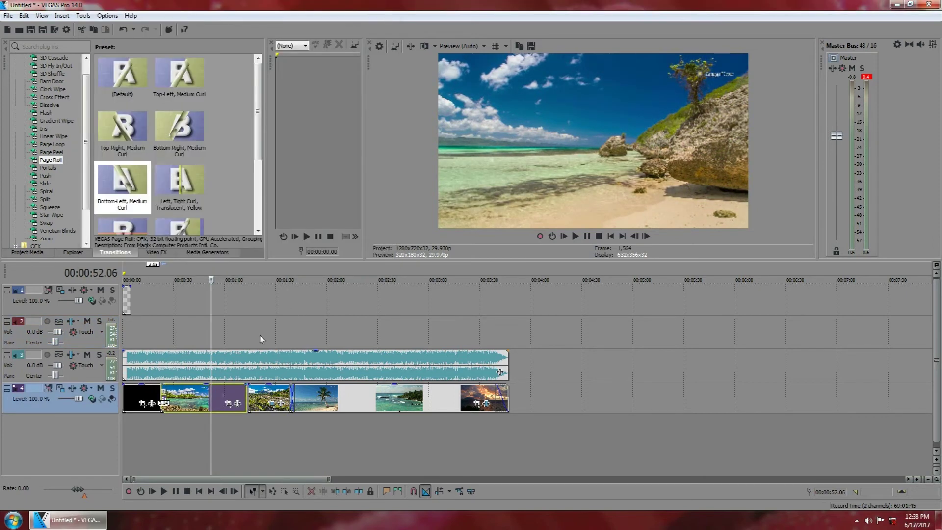
# Play the Page Roll transition from about 0:19.
pyautogui.click(155, 426)
pyautogui.press('space')
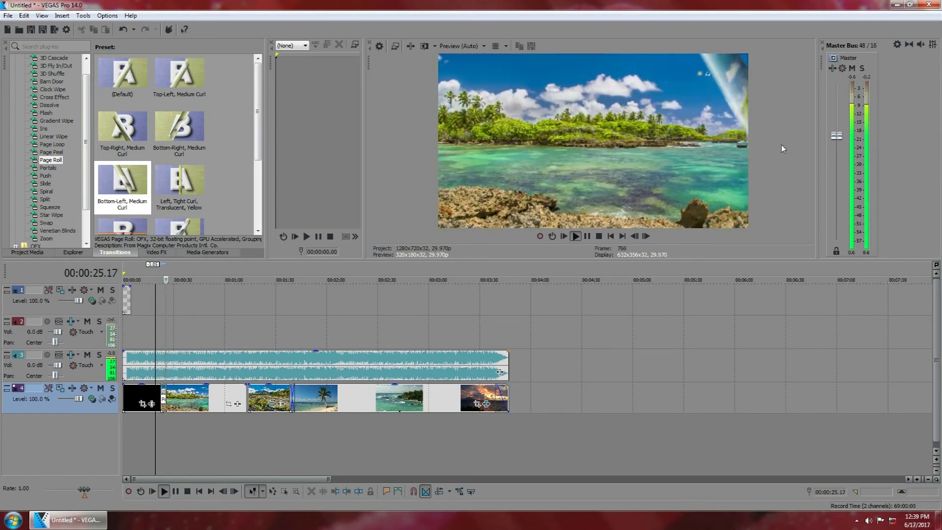
pyautogui.press('space')
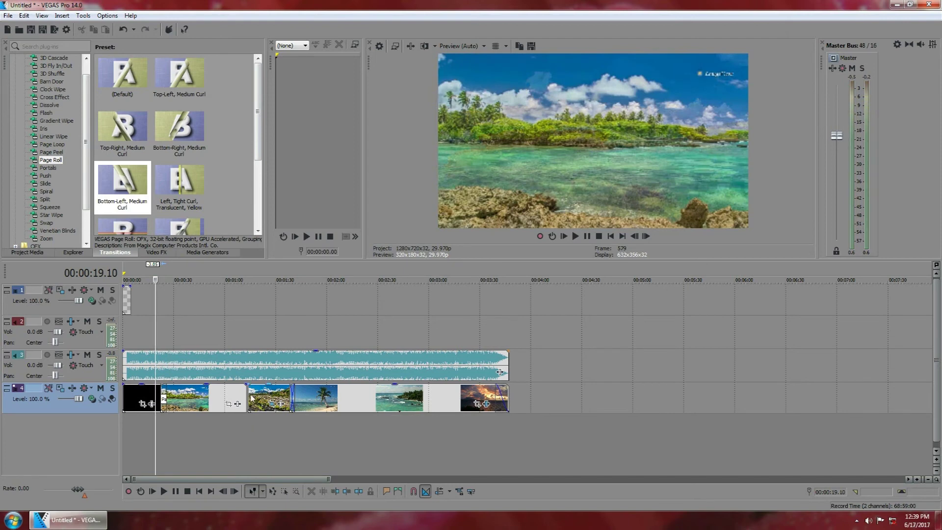
# Add the 3D Cascade transition with the Curtain preset between the second and third clips and shift the following clips earlier.
pyautogui.click(54, 57)
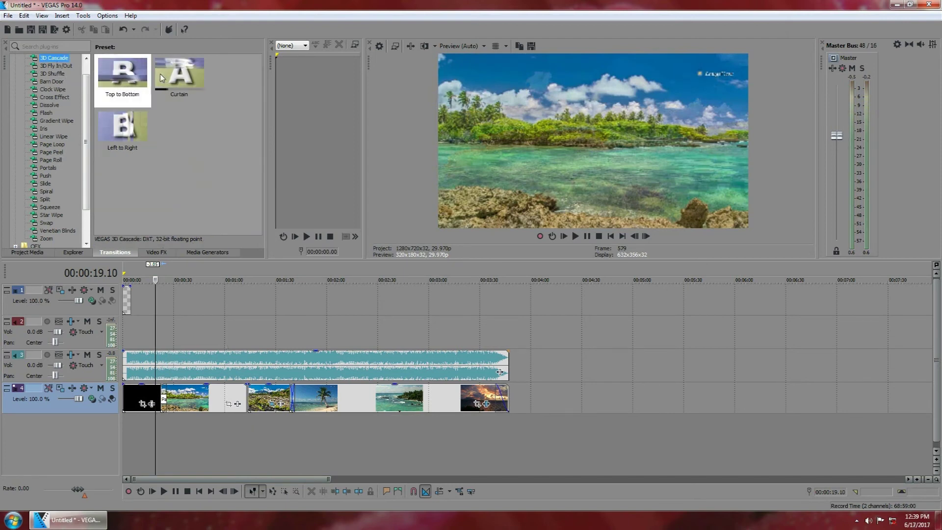
pyautogui.moveTo(169, 75); pyautogui.dragTo(304, 411)
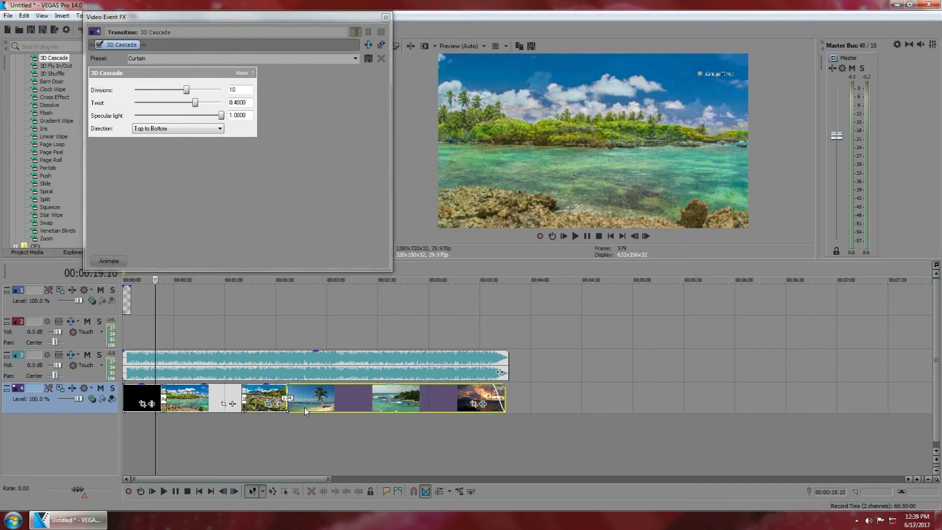
pyautogui.click(386, 16)
# Play the 3D Cascade transition from 1:07.14.
pyautogui.click(237, 425)
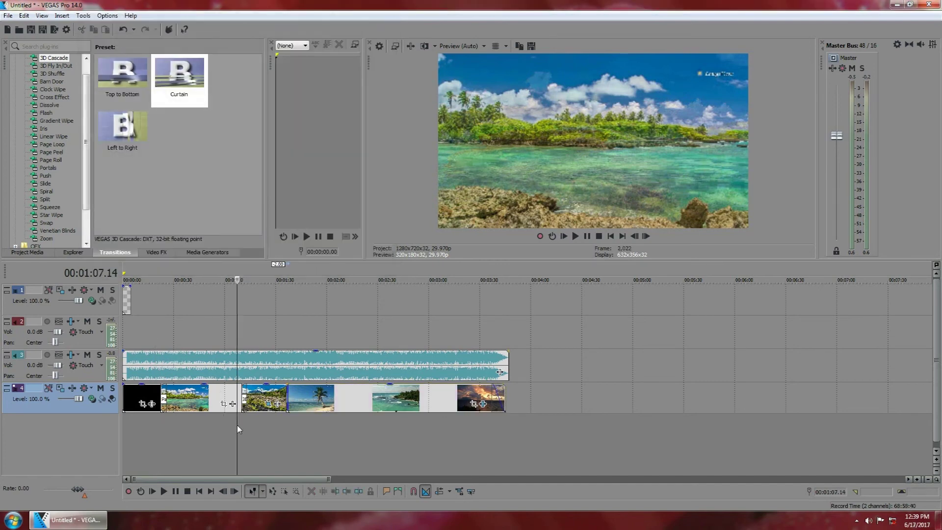
pyautogui.press('space')
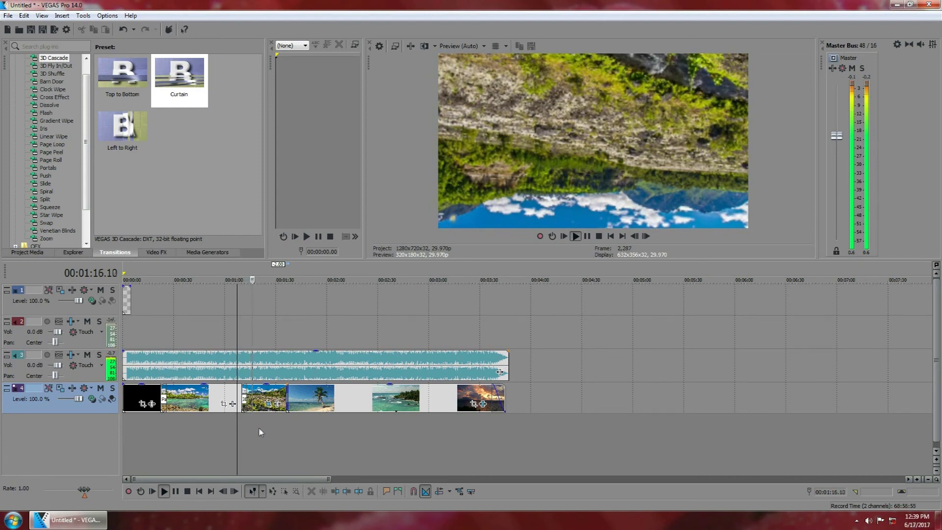
pyautogui.press('space')
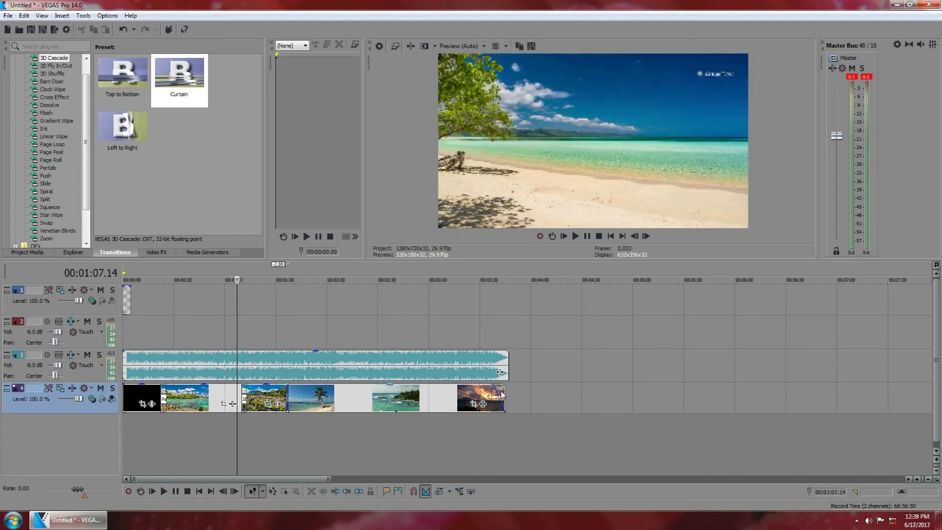
# Trim the end of the song on the audio track to line up with the end of the last video clip.
pyautogui.hotkey('ctrl', 'End')
pyautogui.scroll(5, 510, 391)
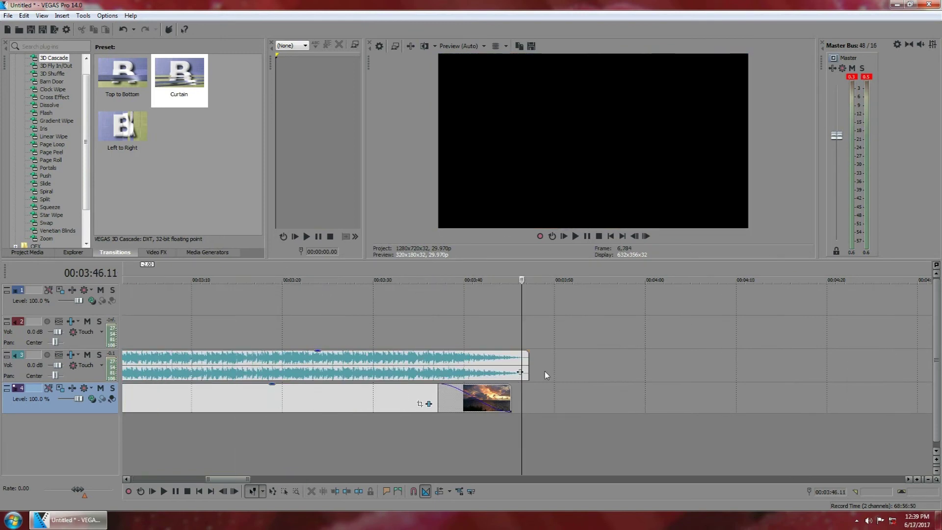
pyautogui.moveTo(528, 357); pyautogui.dragTo(511, 357)
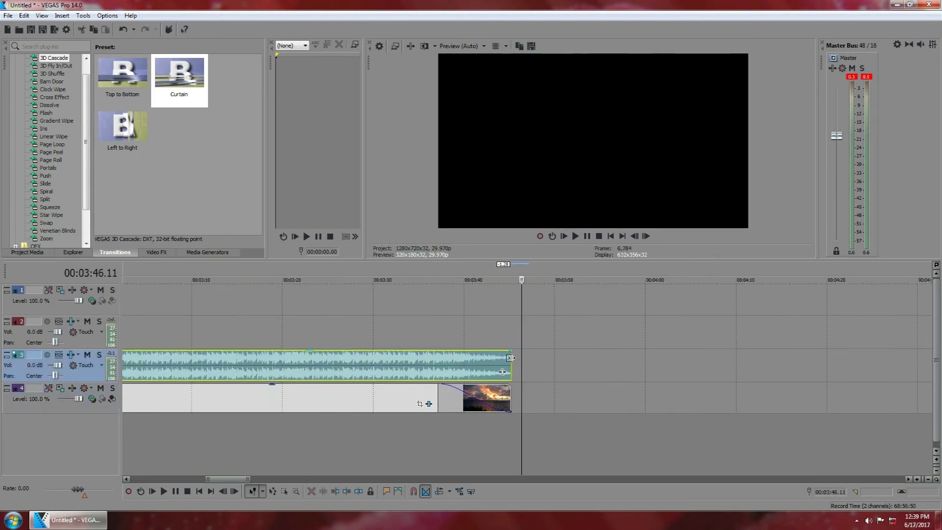
pyautogui.scroll(-6, 511, 429)
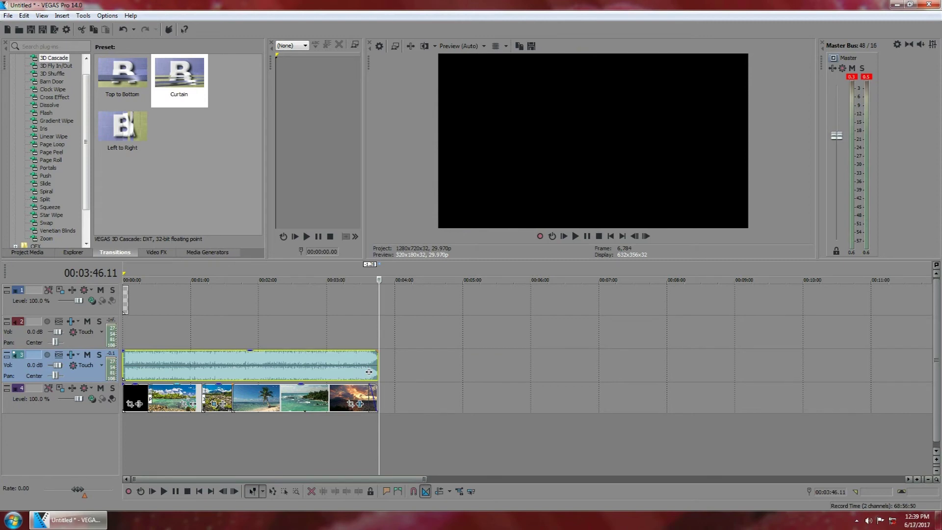
# Add a CD track region from 2:40.01 to the project end and move its start back to the beginning of the timeline.
pyautogui.click(197, 432)
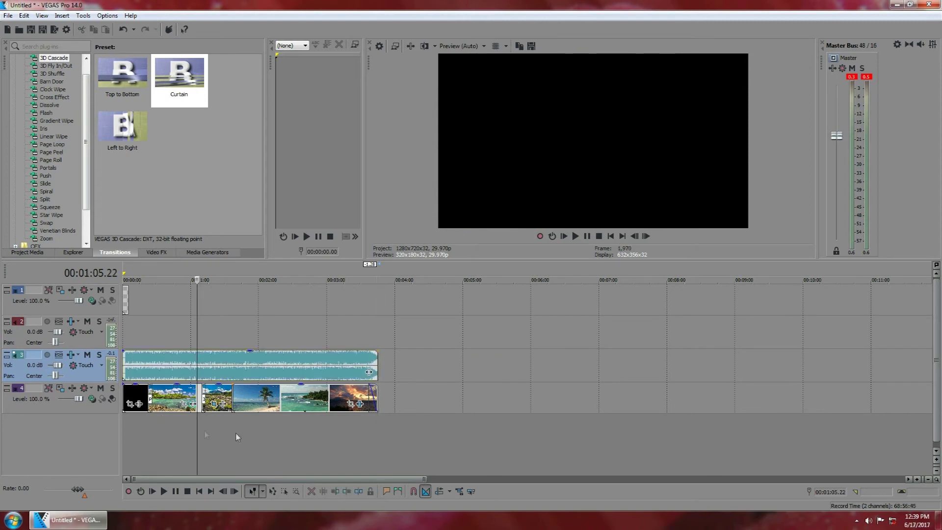
pyautogui.click(255, 432)
pyautogui.click(304, 431)
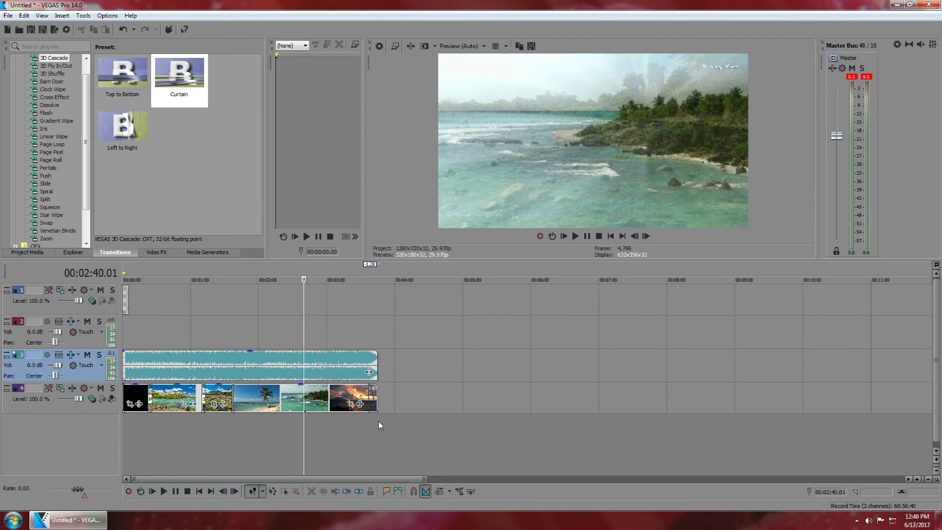
pyautogui.press('n')
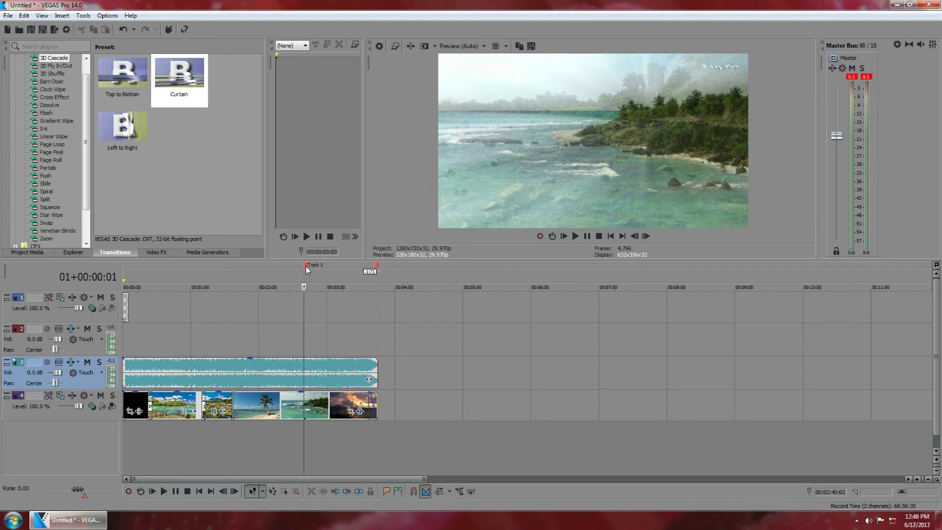
pyautogui.moveTo(307, 268); pyautogui.dragTo(99, 267)
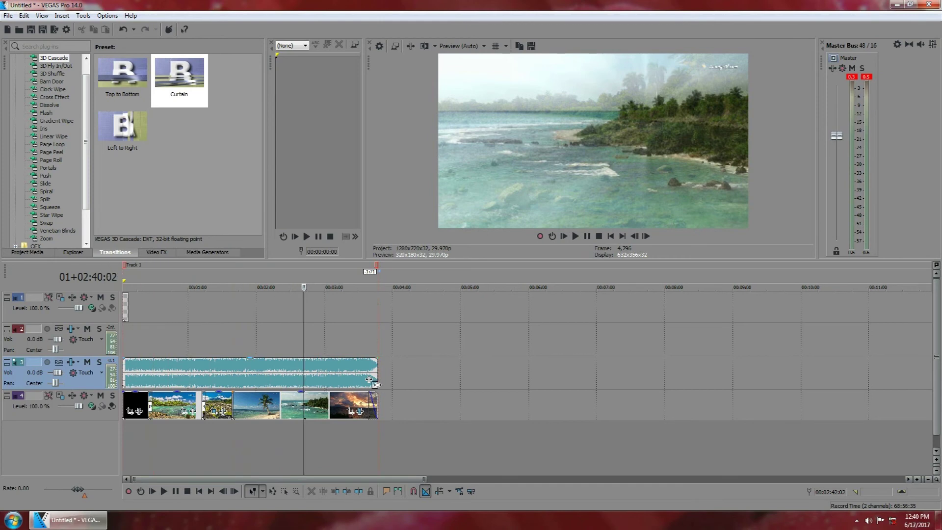
# Check the end of the clips and set the time selection over the whole project, from the start to the last clip's end.
pyautogui.scroll(3, 376, 385)
pyautogui.scroll(-3, 572, 399)
pyautogui.click(375, 430)
pyautogui.scroll(4, 388, 429)
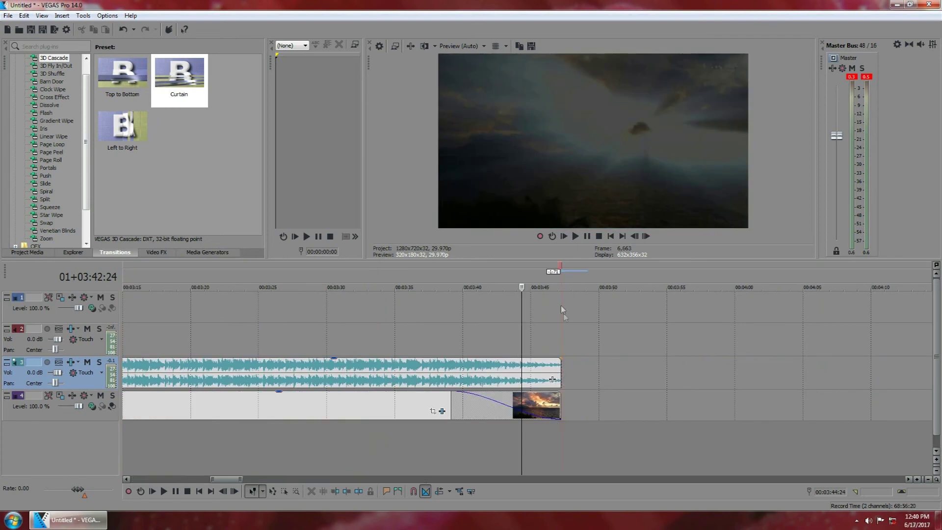
pyautogui.scroll(-6, 559, 407)
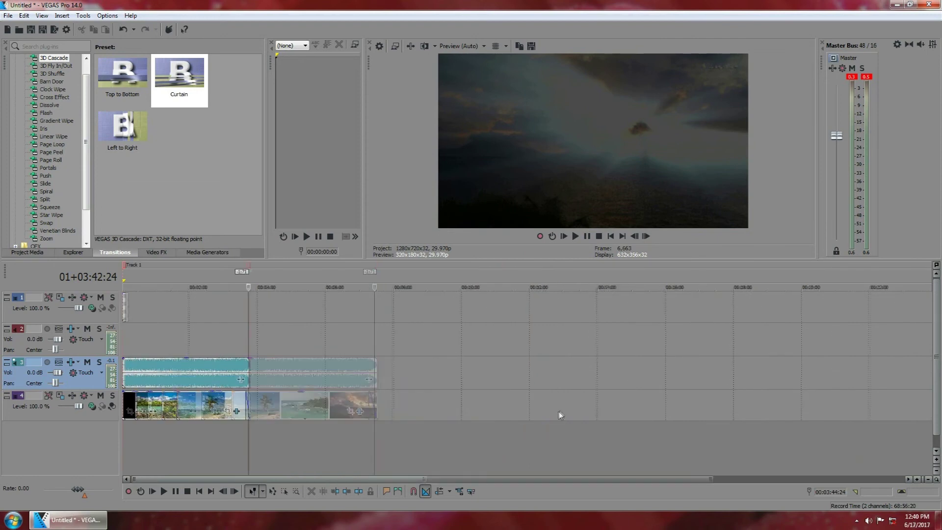
pyautogui.scroll(2, 398, 378)
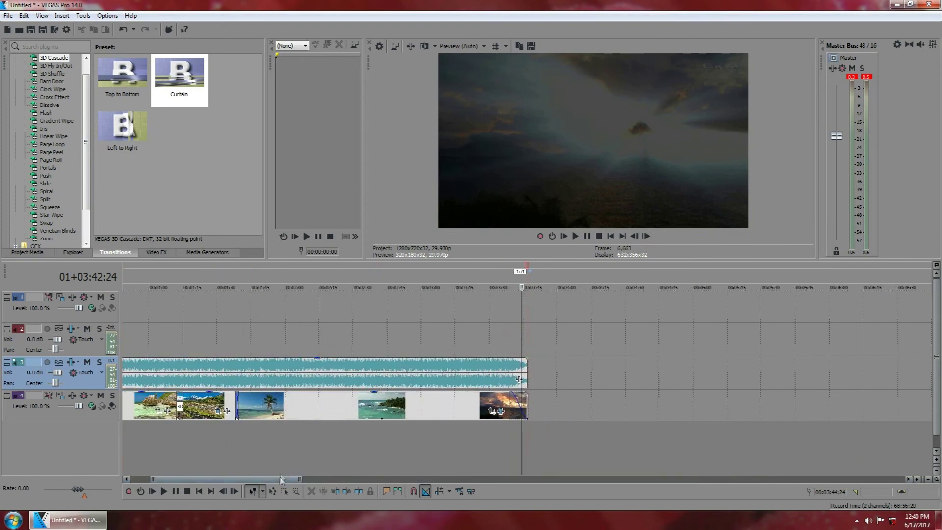
pyautogui.moveTo(278, 479); pyautogui.dragTo(258, 479)
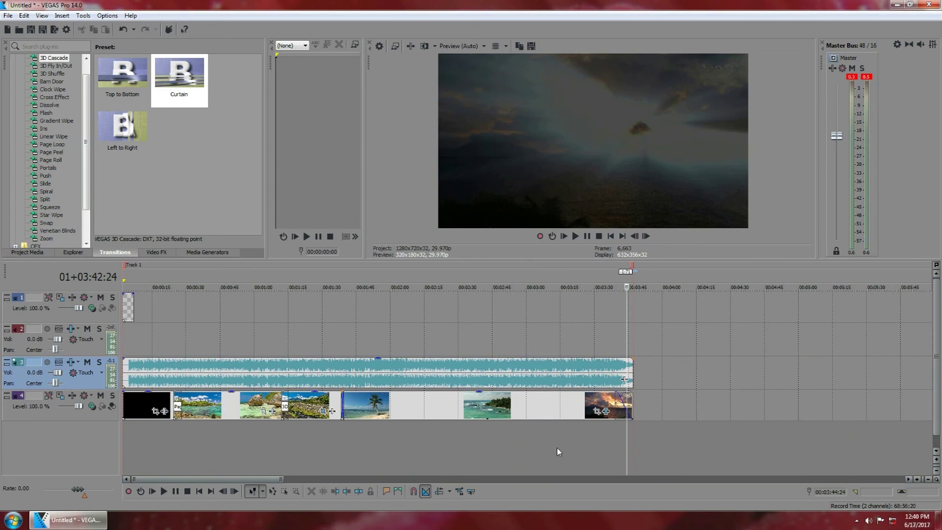
pyautogui.hotkey('ctrl', 'a')
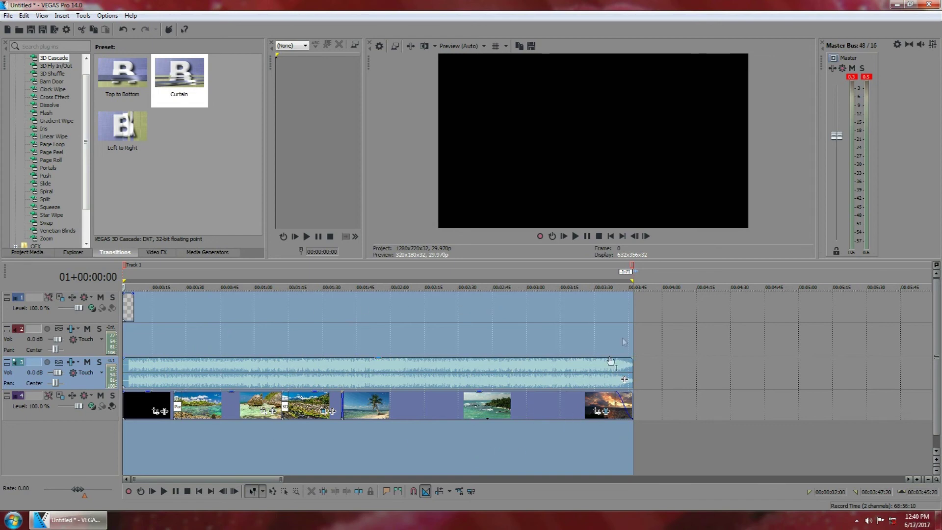
# Start rendering the project to a file and name the output THE ROSE WORLD.
pyautogui.click(8, 15)
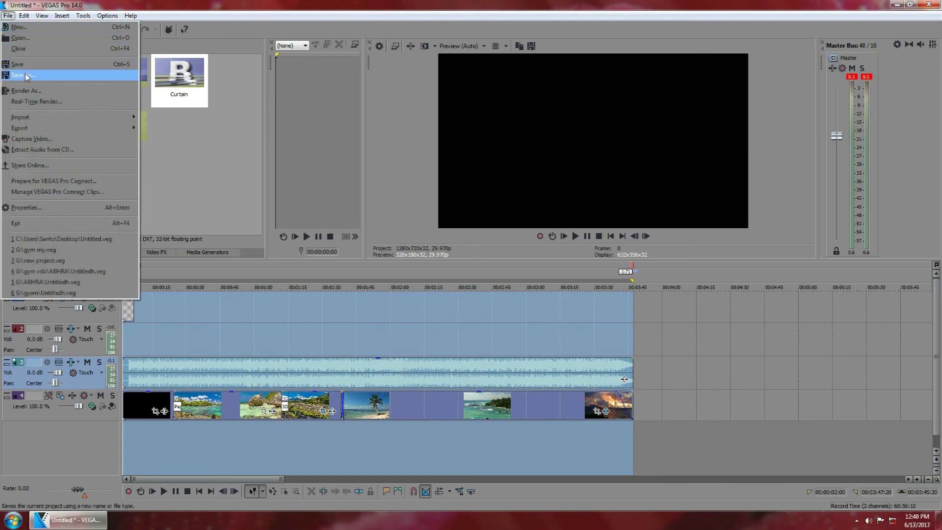
pyautogui.click(37, 91)
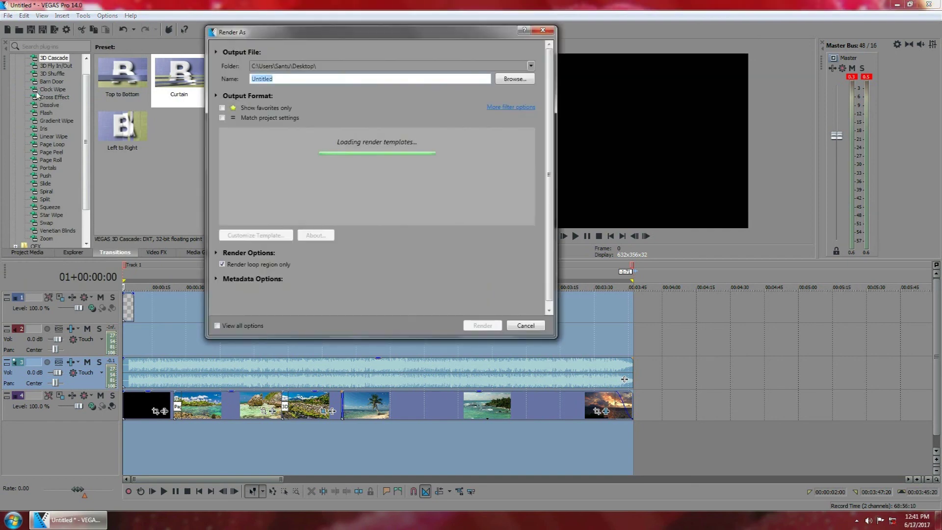
pyautogui.click(224, 150)
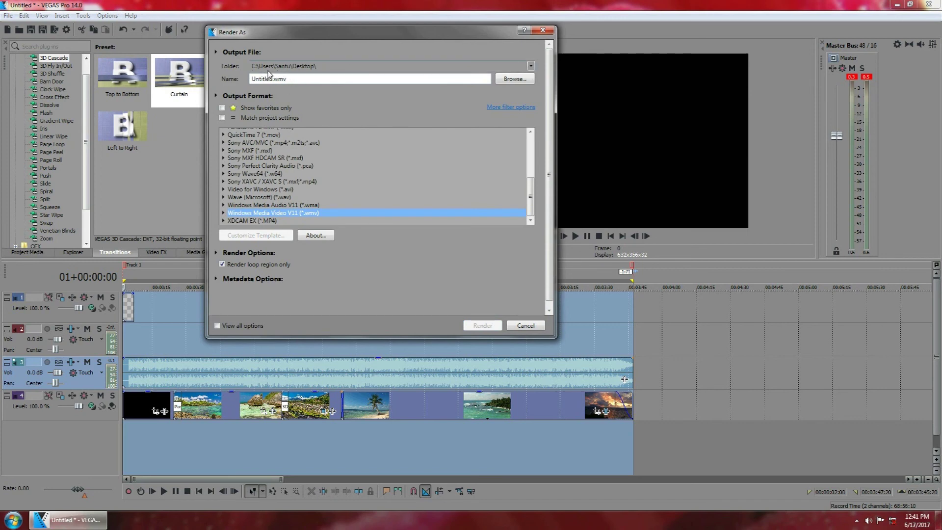
pyautogui.moveTo(293, 80); pyautogui.dragTo(241, 82)
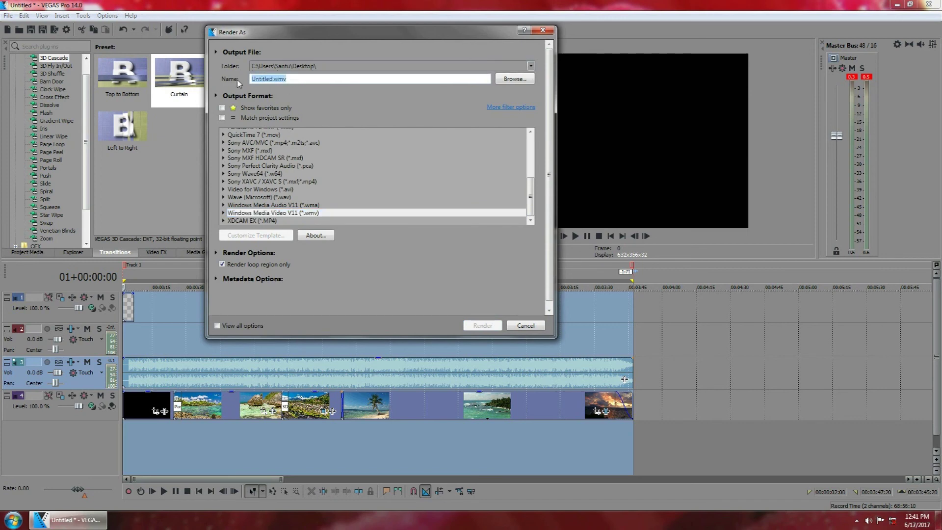
pyautogui.write('THE ROSE WORLD')
# Choose the Windows Media Video V11 8 Mbps HD 1080-30p template and render the video.
pyautogui.moveTo(534, 203)
pyautogui.mouseDown()
pyautogui.moveTo(533, 166)
pyautogui.moveTo(534, 194)
pyautogui.mouseUp()
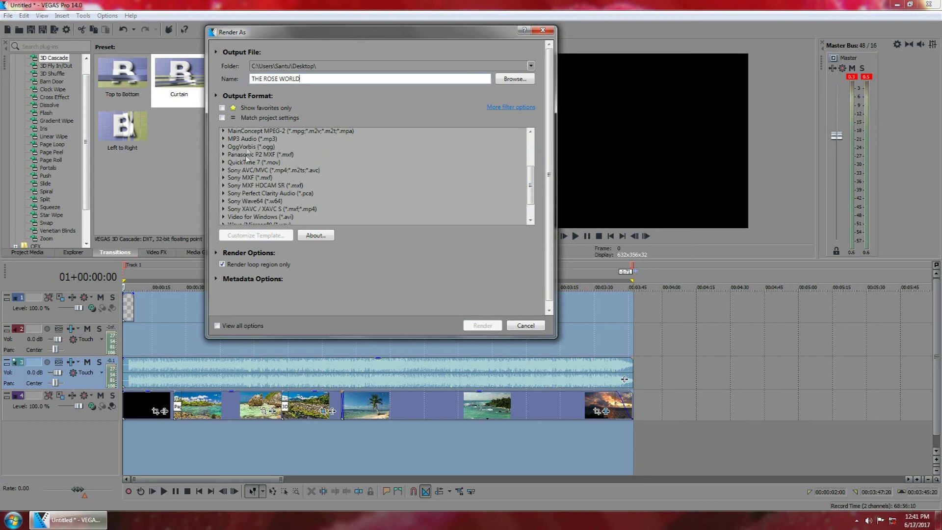
pyautogui.moveTo(533, 194); pyautogui.dragTo(533, 205)
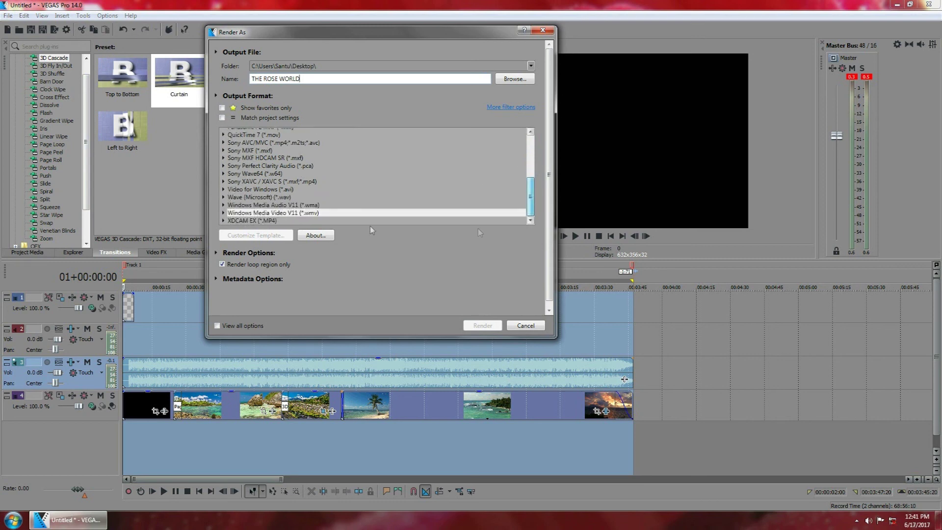
pyautogui.click(224, 214)
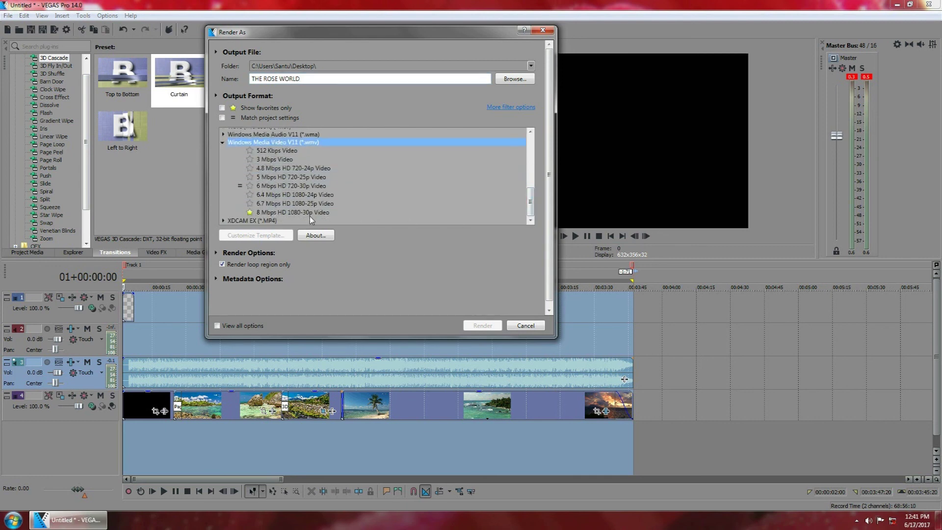
pyautogui.click(287, 213)
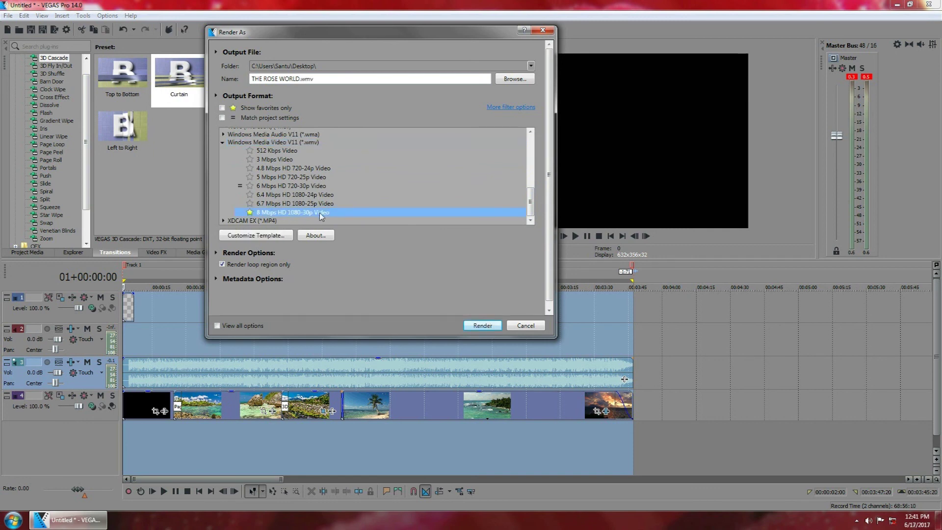
pyautogui.click(482, 326)
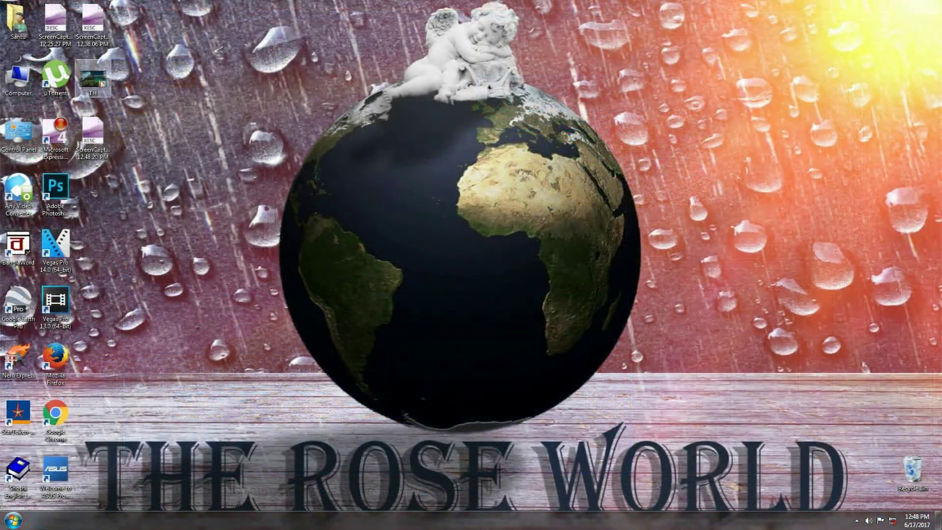
# Move the TH video file to the middle of the desktop and open it in VLC media player.
pyautogui.moveTo(92, 78); pyautogui.dragTo(506, 186)
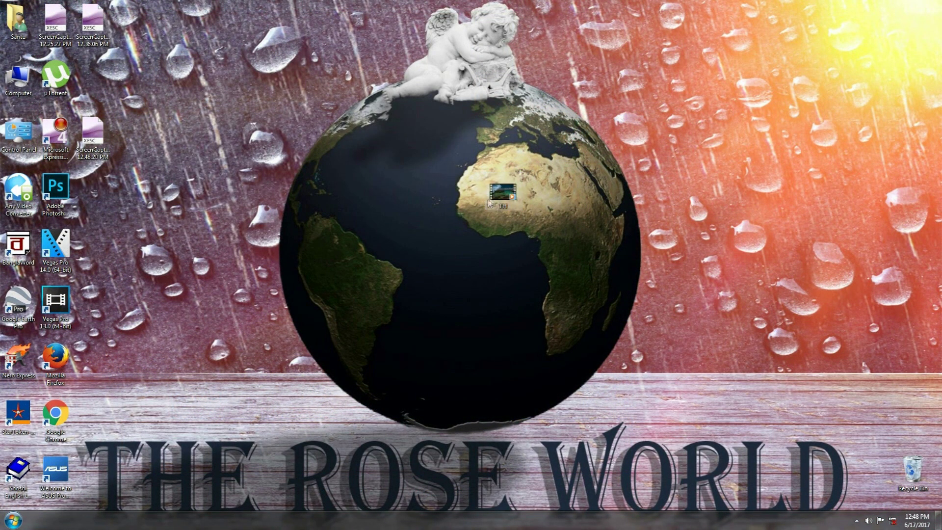
pyautogui.rightClick(494, 191)
pyautogui.moveTo(537, 225)
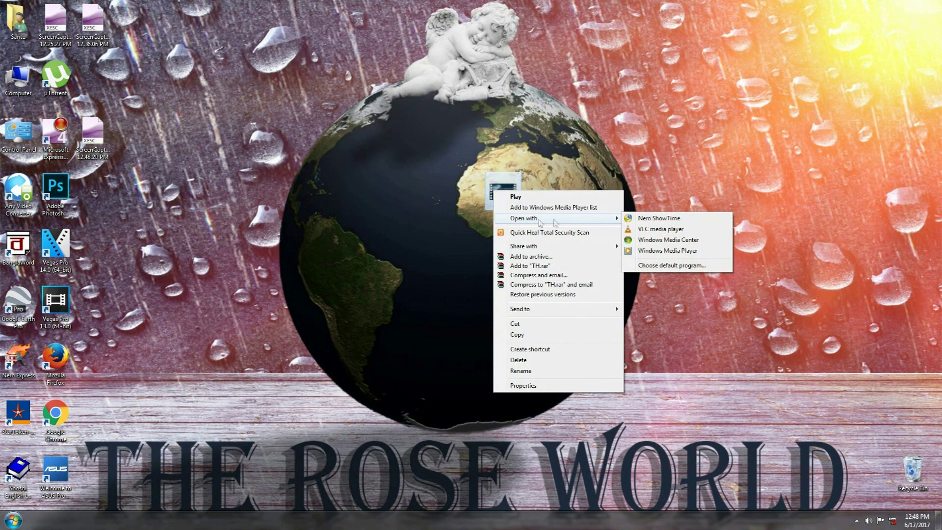
pyautogui.click(662, 229)
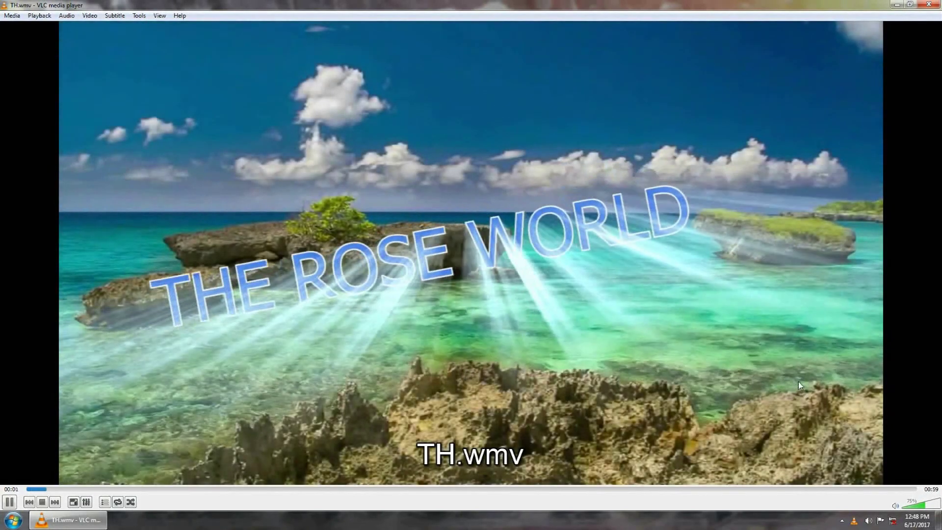
# Watch the title animation full screen with the volume lowered to 60% and return to the windowed view.
pyautogui.doubleClick(799, 385)
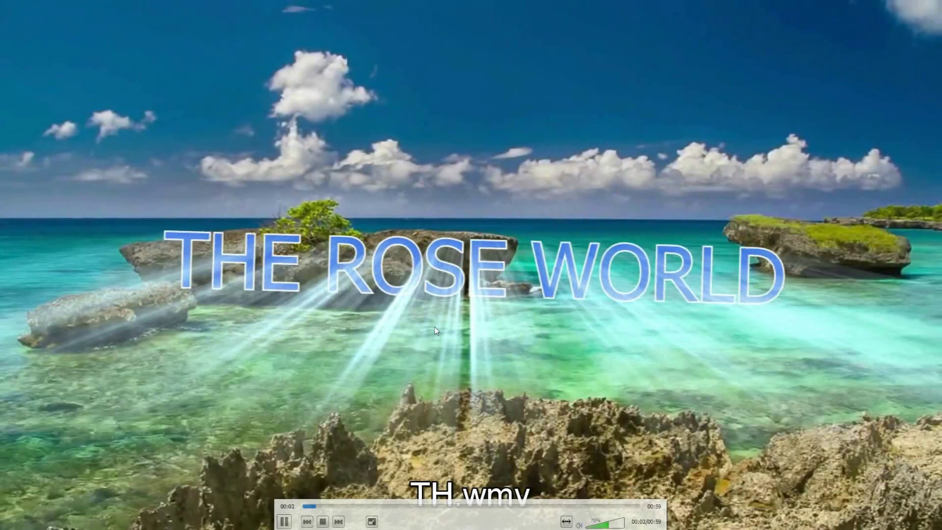
pyautogui.scroll(-2, 847, 313)
pyautogui.scroll(-1, 846, 312)
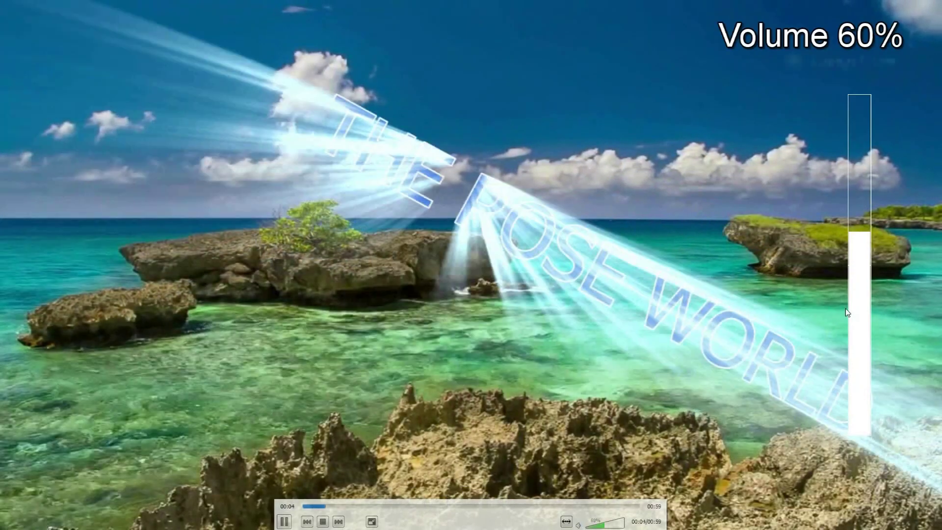
pyautogui.doubleClick(781, 298)
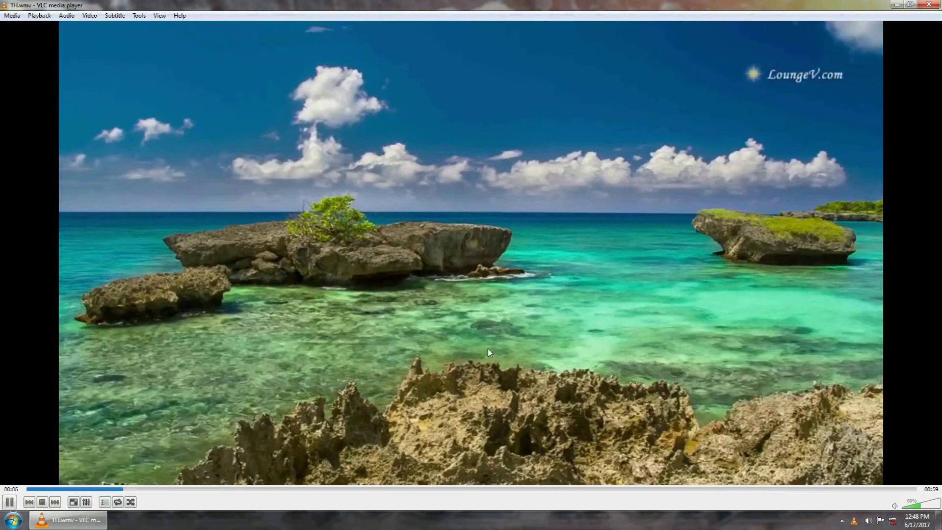
# Skip forward through the video in stages to about 0:52 to review its transitions and ending.
pyautogui.click(234, 489)
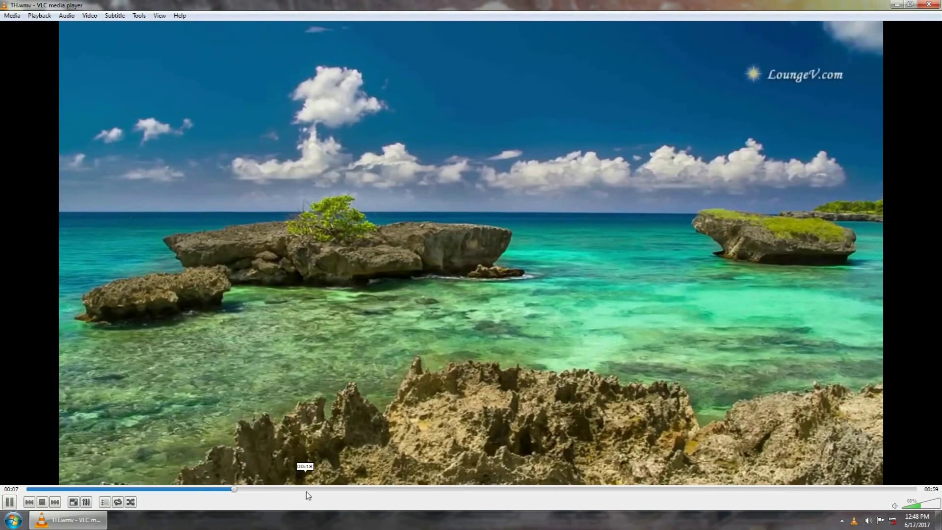
pyautogui.click(312, 488)
pyautogui.click(424, 488)
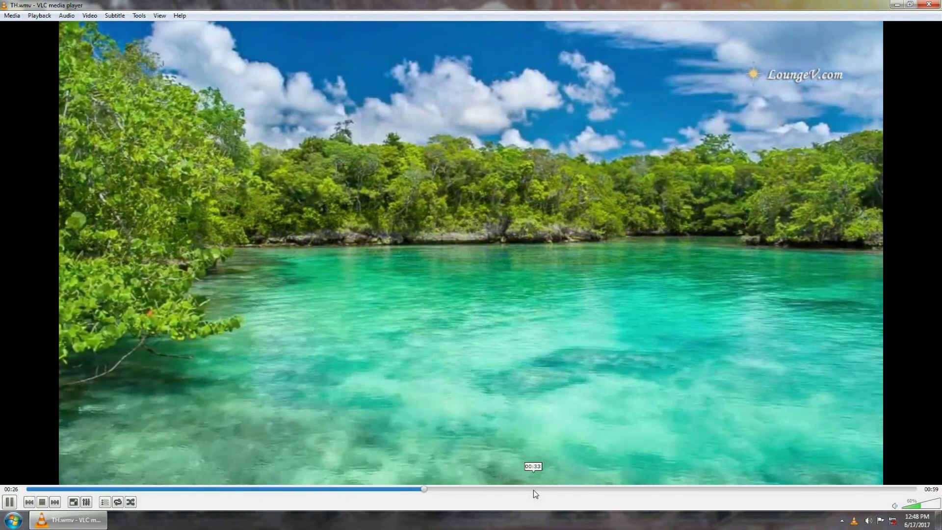
pyautogui.click(540, 489)
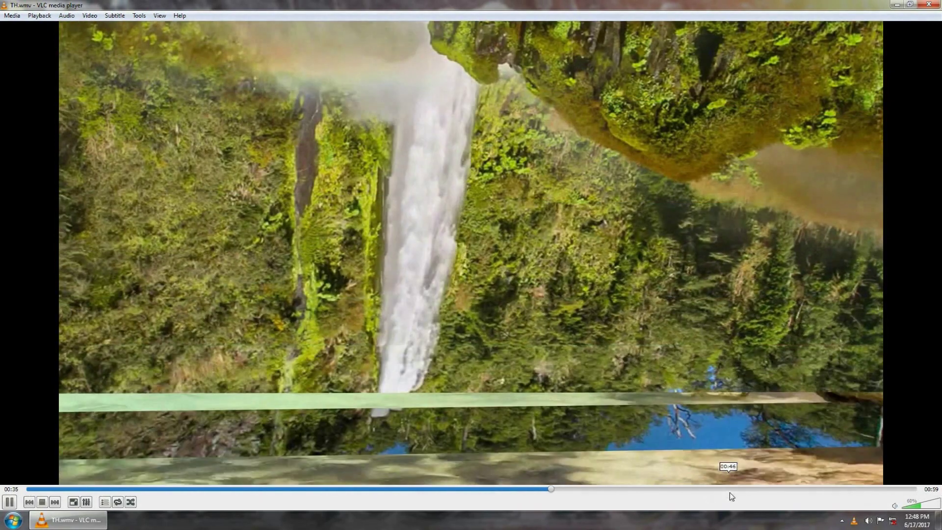
pyautogui.click(726, 489)
pyautogui.click(813, 489)
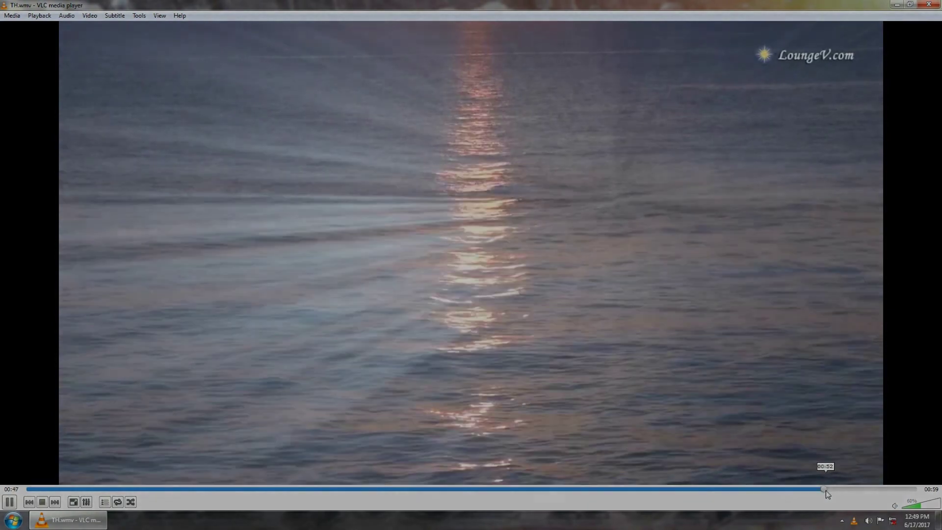